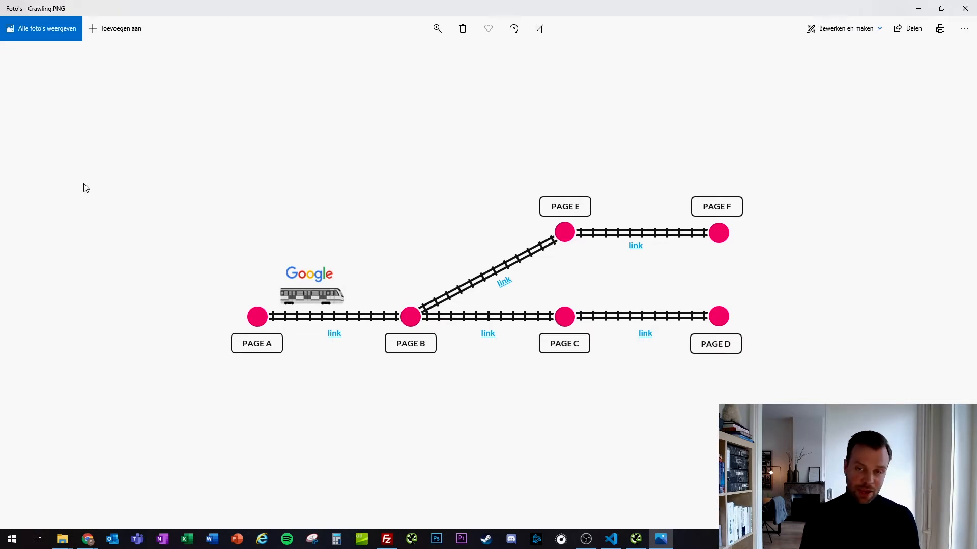
key("Right")
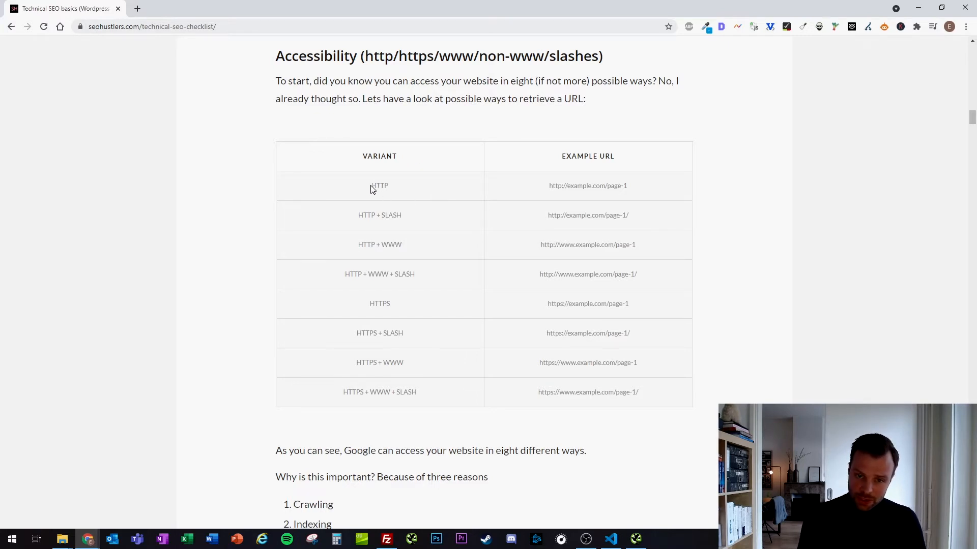
Examine the table of eight URL variants in the Accessibility section, from HTTP through HTTPS + WWW + SLASH
left_click_drag(372, 187, 427, 187)
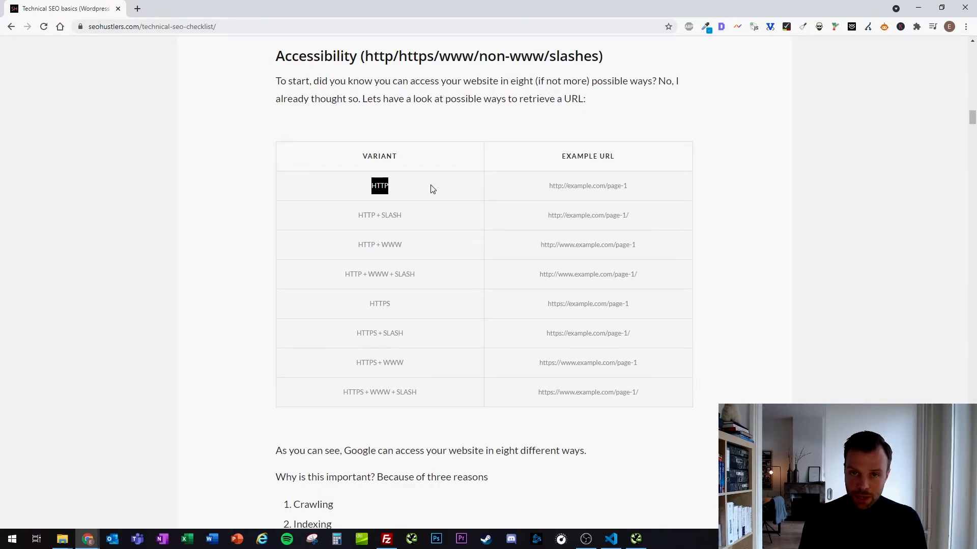
left_click_drag(358, 216, 426, 219)
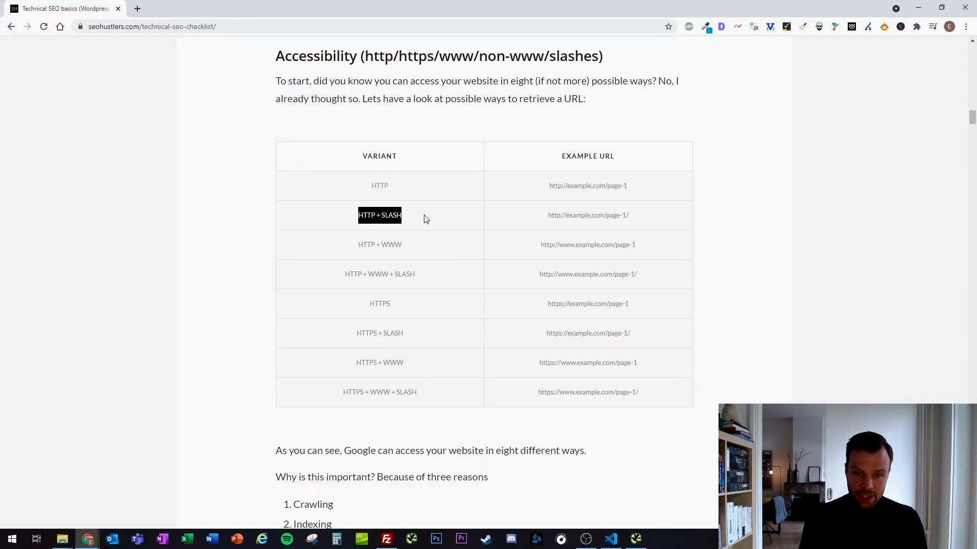
left_click_drag(635, 222, 628, 219)
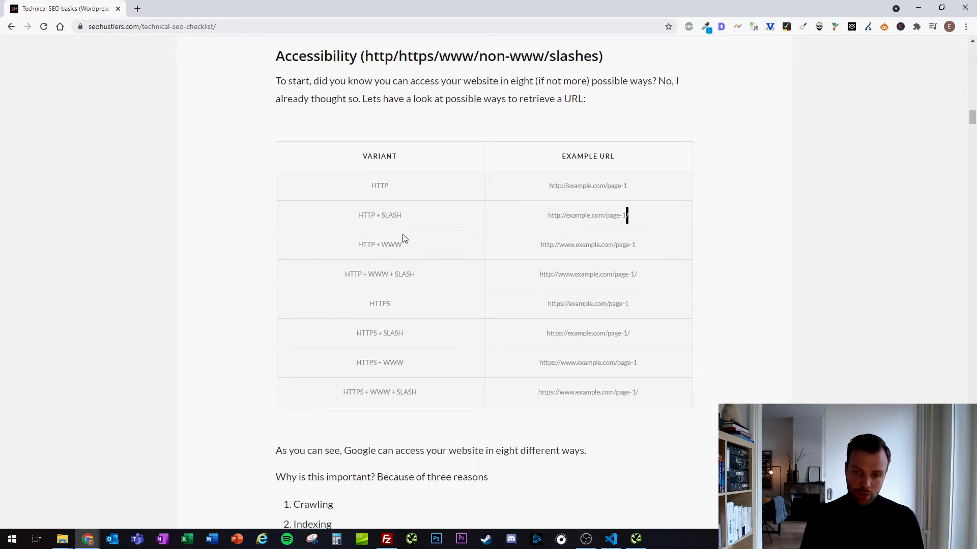
left_click_drag(350, 252, 400, 247)
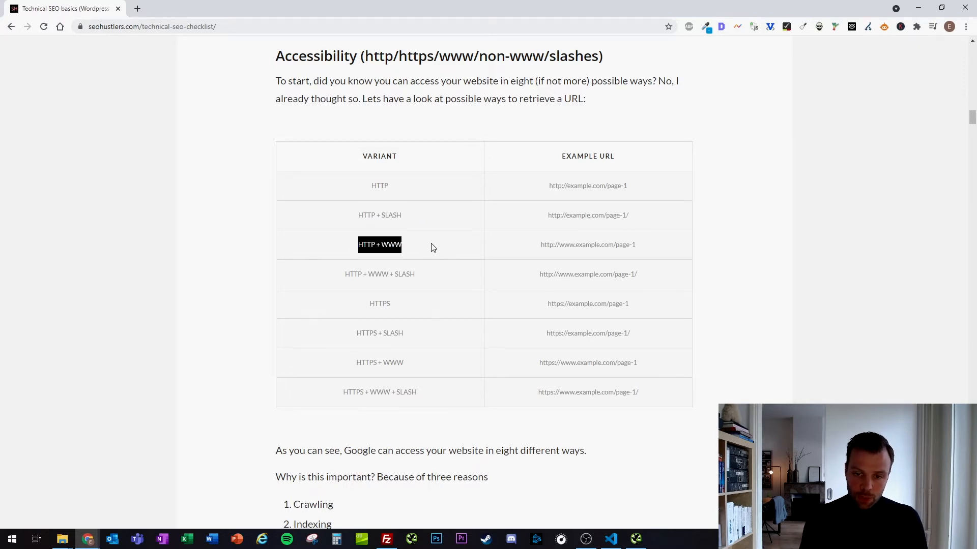
left_click_drag(339, 278, 444, 282)
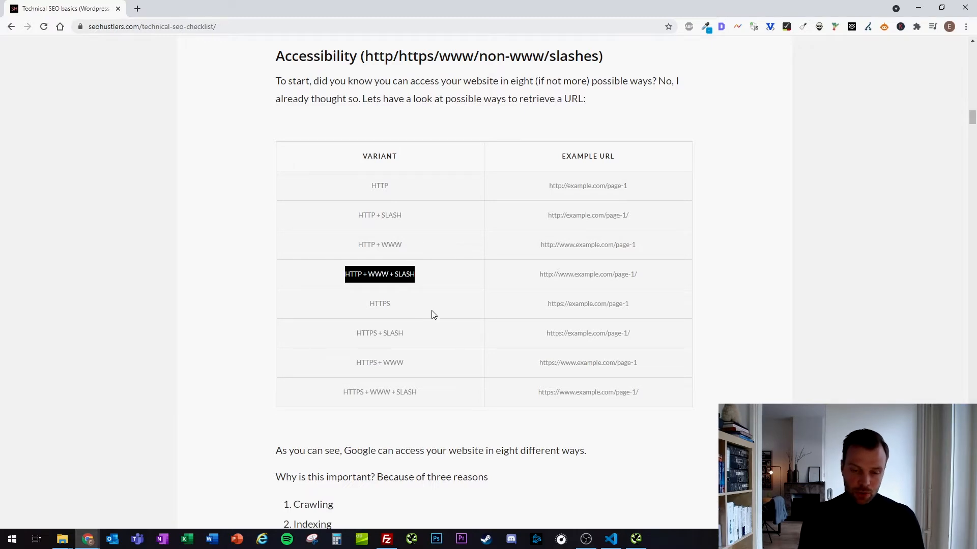
scroll(429, 313, "down", 1)
scroll(428, 313, "down", 2)
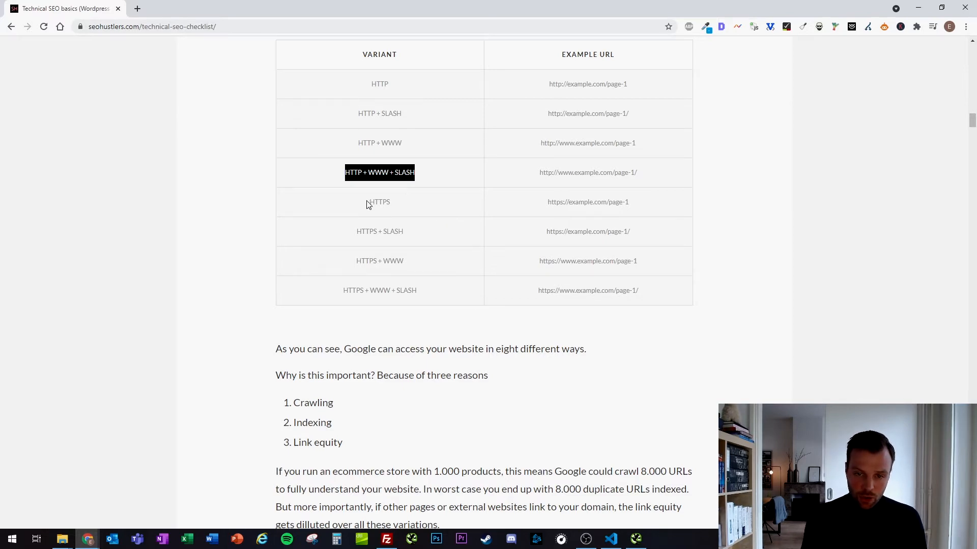
left_click_drag(368, 202, 656, 294)
left_click(610, 331)
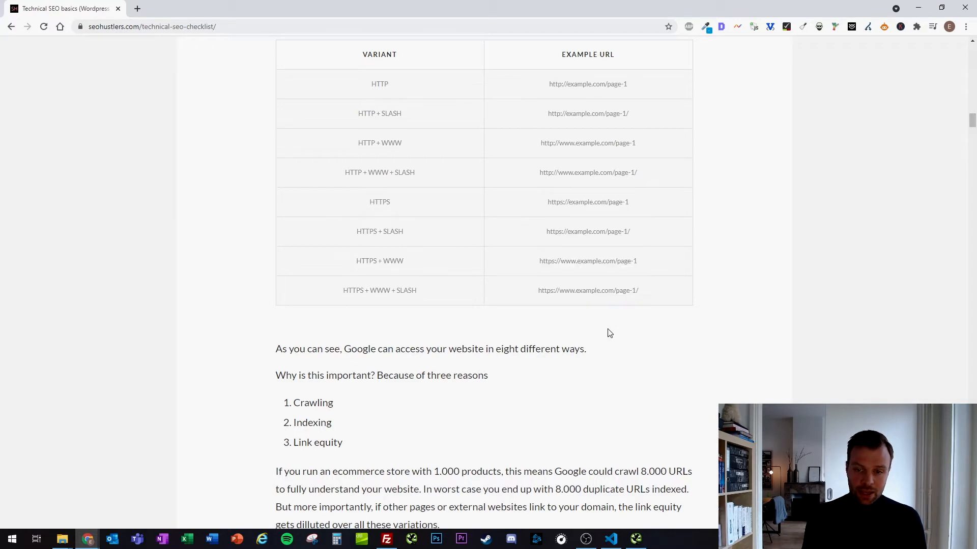
scroll(609, 334, "up", 1)
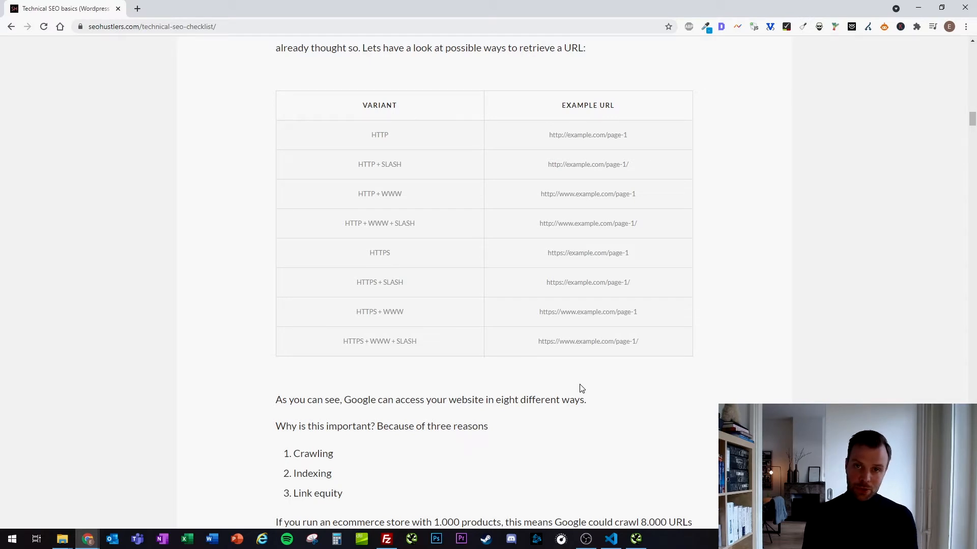
scroll(731, 258, "up", 1)
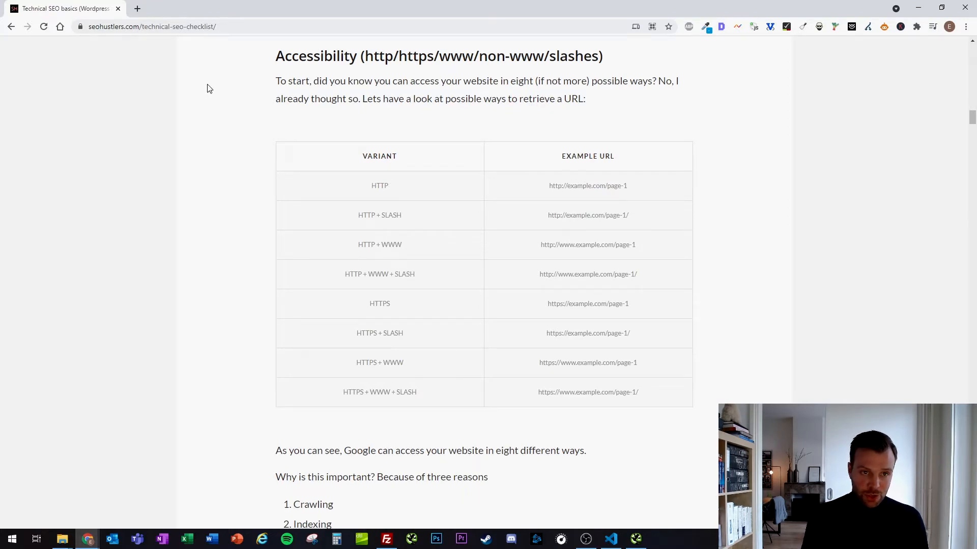
Reveal the current page's full address and compare it with the HTTPS + SLASH row of the variants table
left_click(245, 28)
left_click(261, 26)
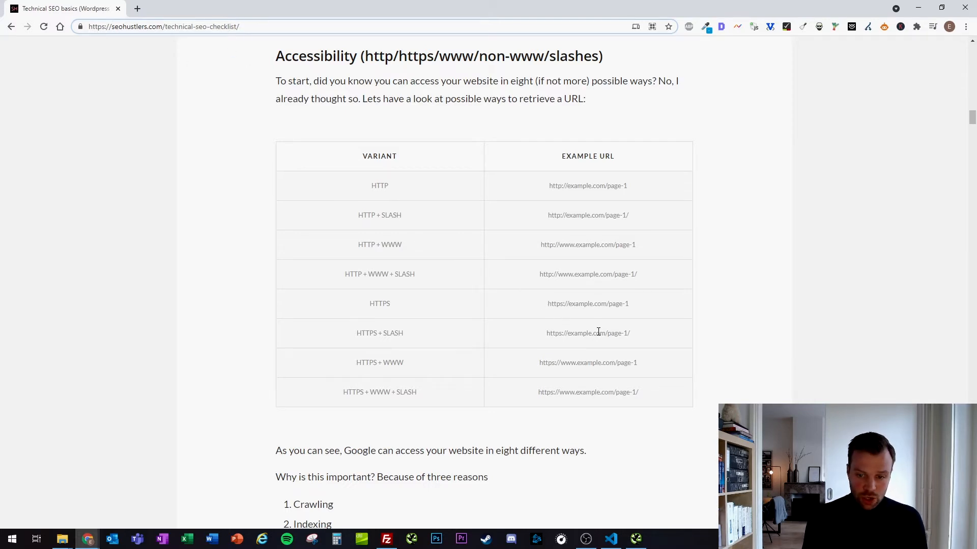
left_click_drag(646, 336, 340, 336)
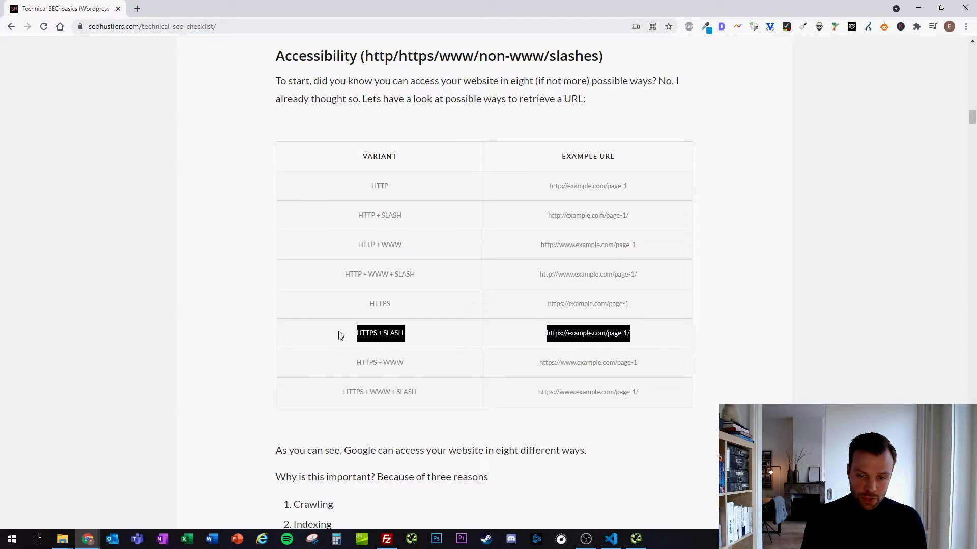
left_click(233, 233)
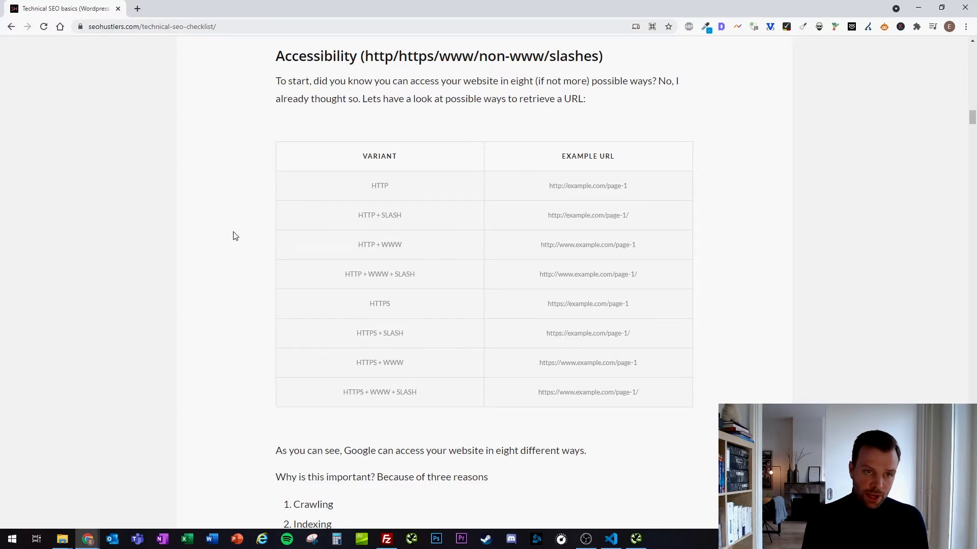
left_click(107, 29)
left_click(107, 29)
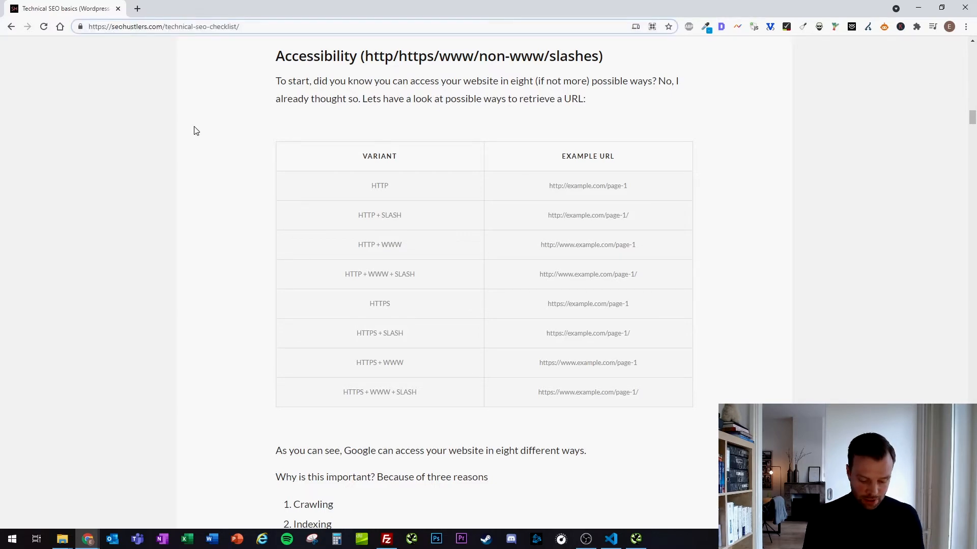
type("www.")
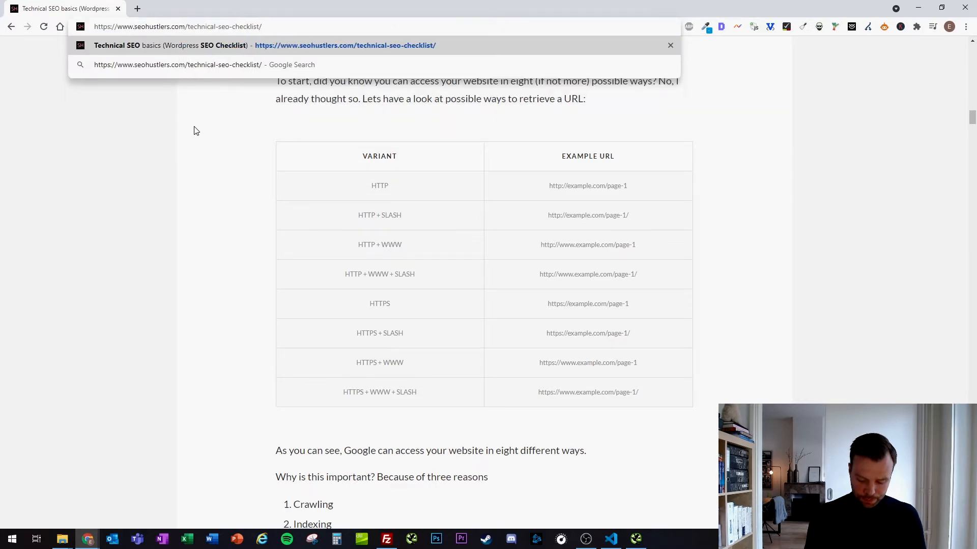
key("Return")
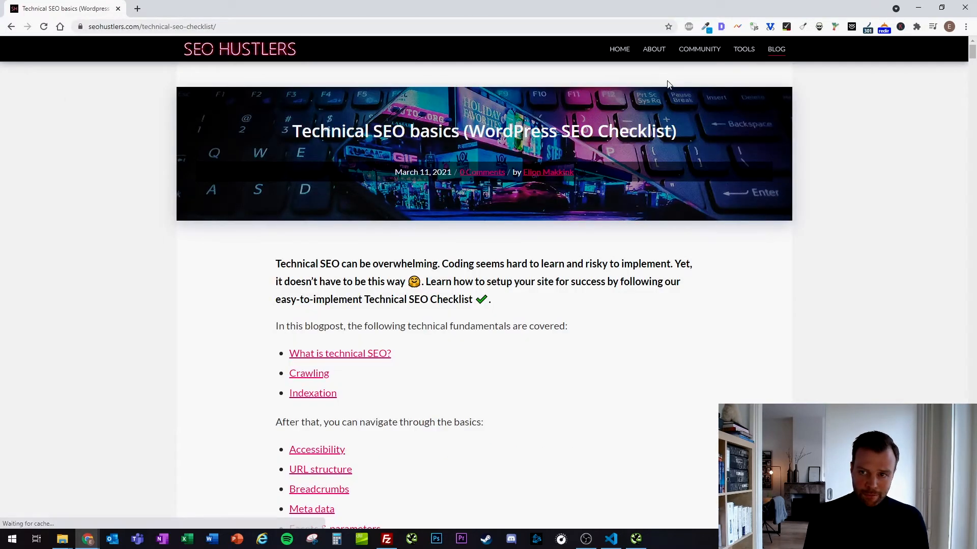
left_click(868, 28)
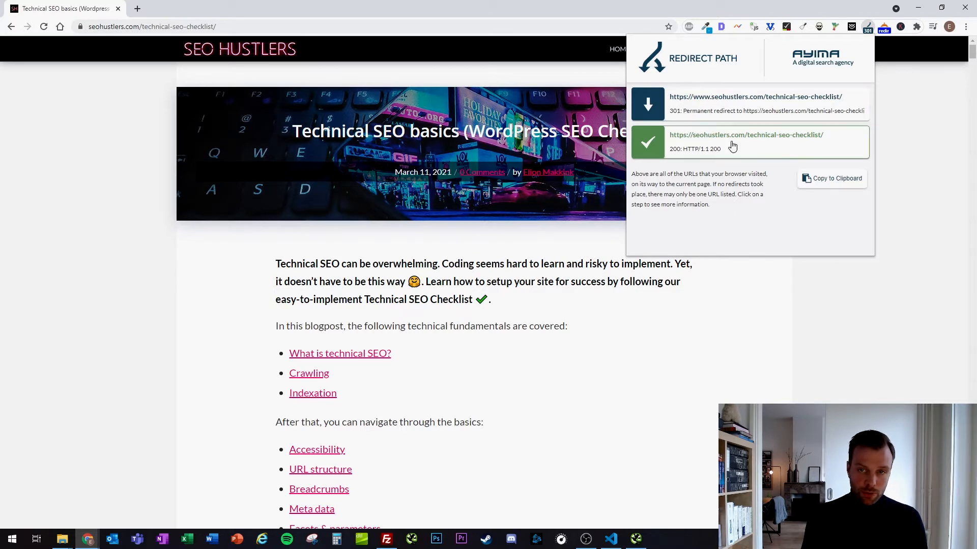
left_click(229, 27)
left_click(241, 27)
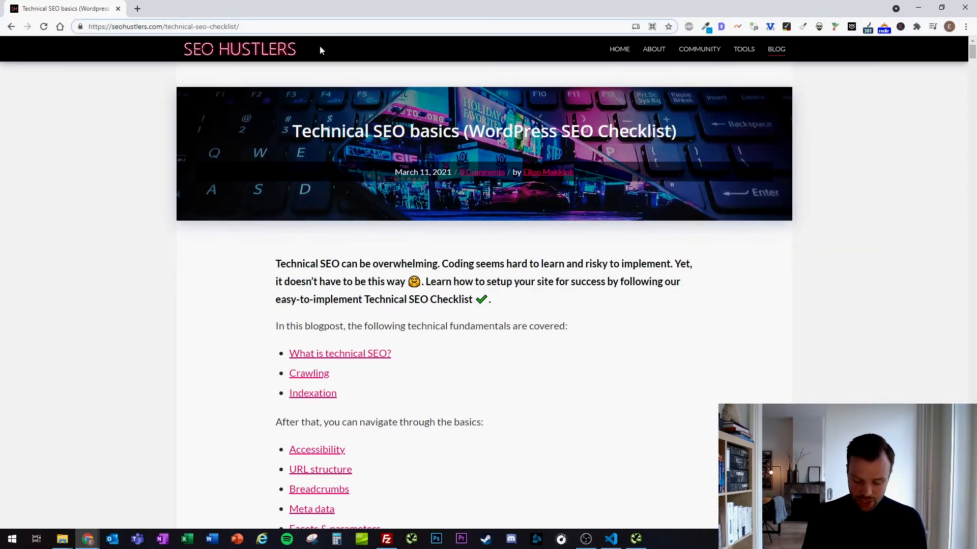
key("BackSpace")
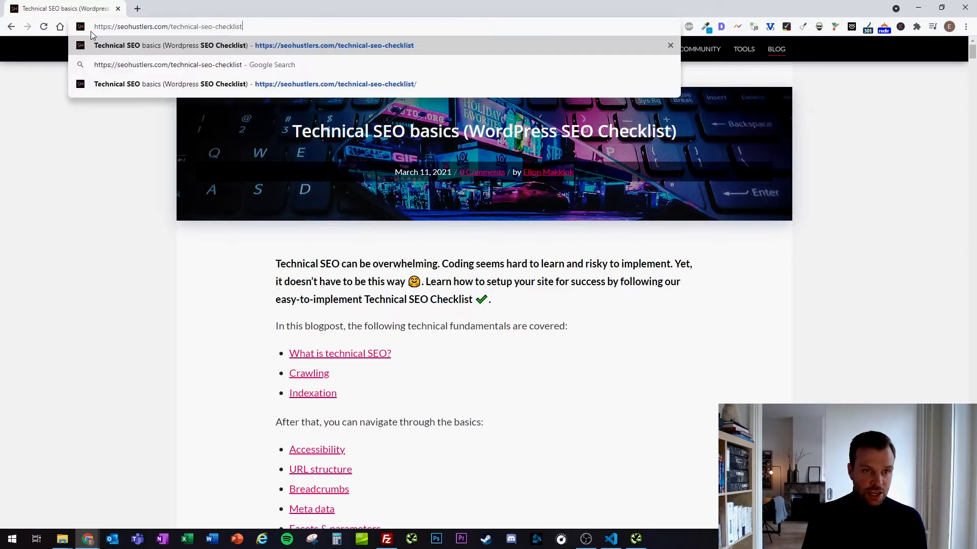
left_click(112, 26)
key("BackSpace")
key("BackSpace")
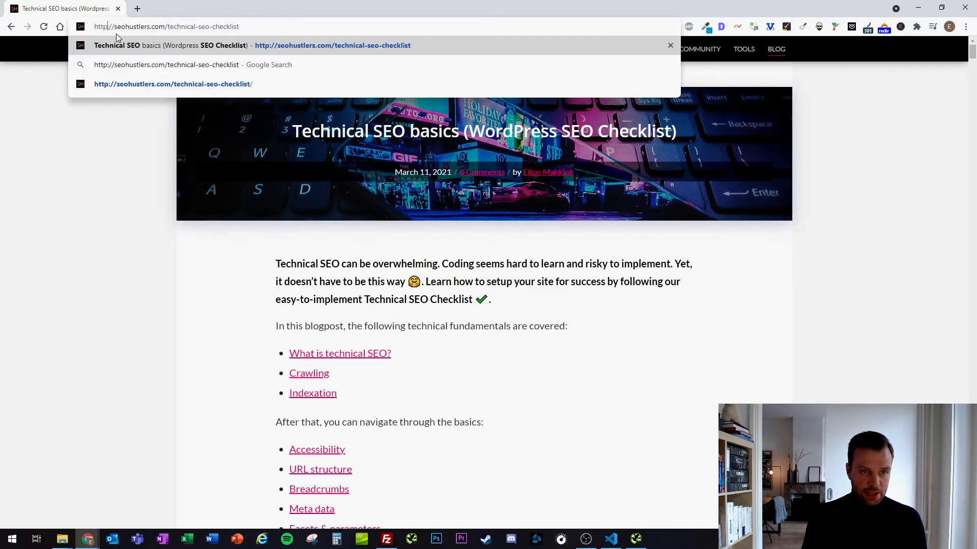
key("Return")
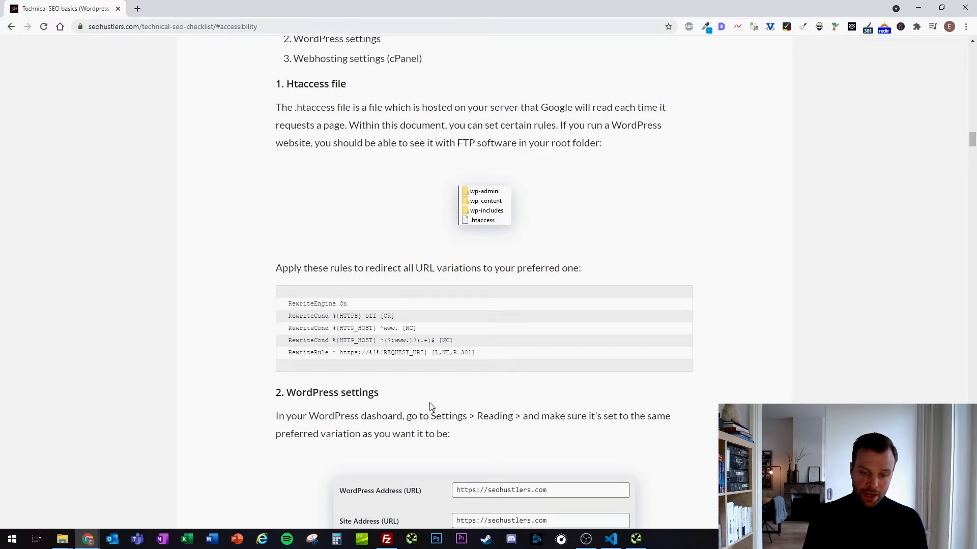
Locate the .htaccess file in public_html in FileZilla, then return to the article and highlight its redirect rules
left_click(387, 538)
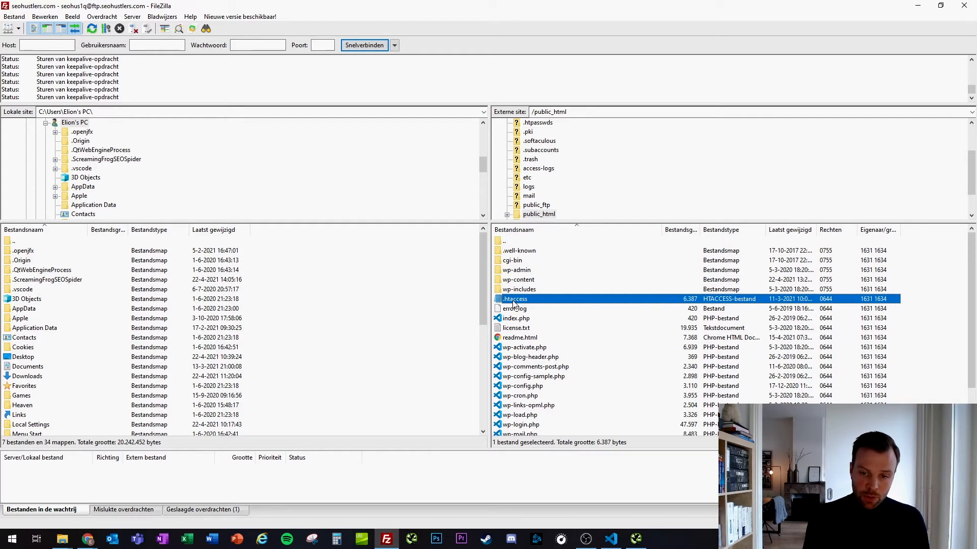
left_click(916, 9)
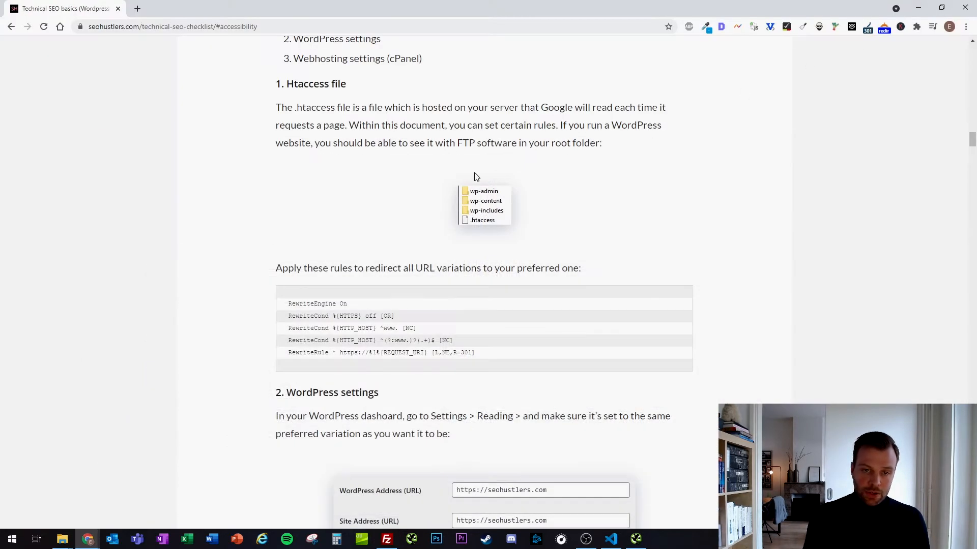
left_click_drag(478, 353, 284, 320)
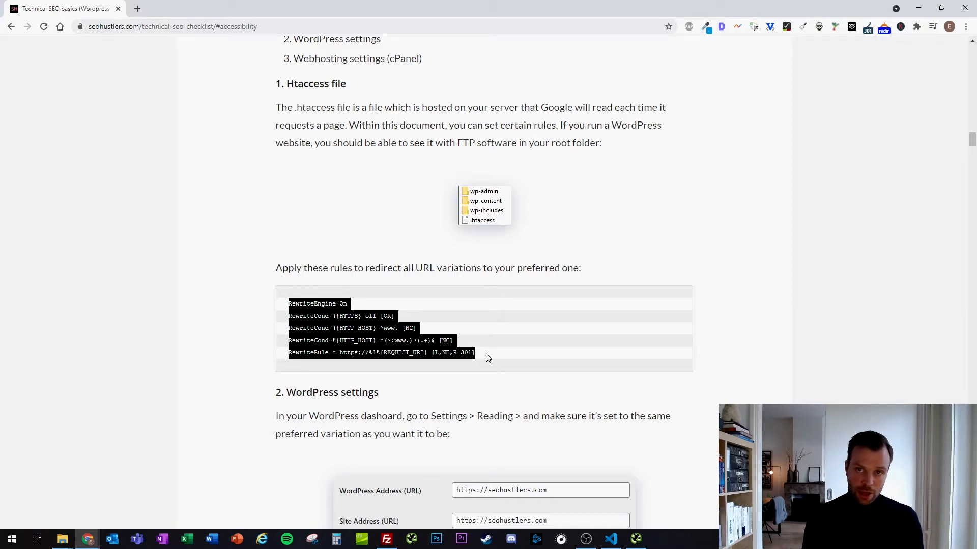
Open the aleydasolis.com HTTPS vs HTTP redirect generator for .htaccess in a new browser tab
key("ctrl+t")
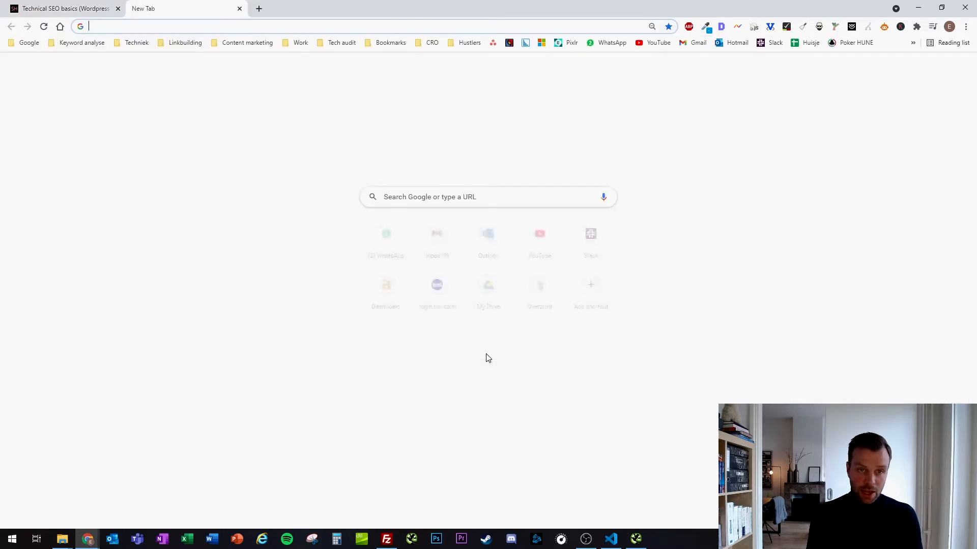
type("aley")
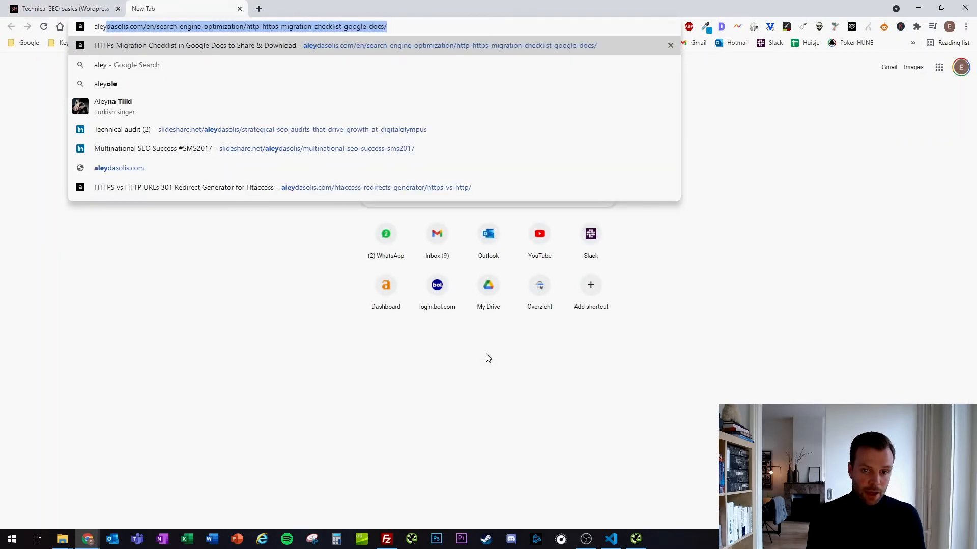
key("Up")
key("Return")
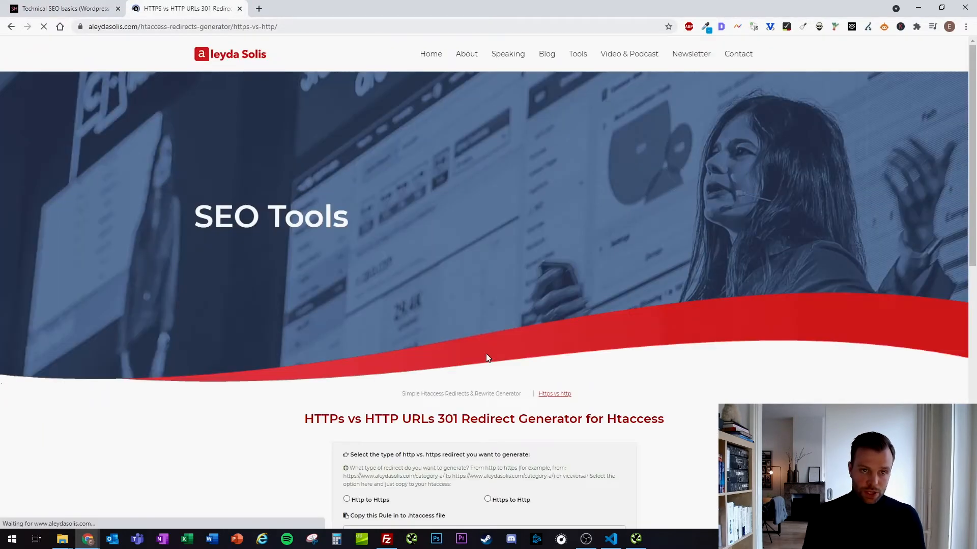
Generate the Http to Https .htaccess rule, select its code, and review the other redirect scenarios offered
scroll(436, 307, "down", 6)
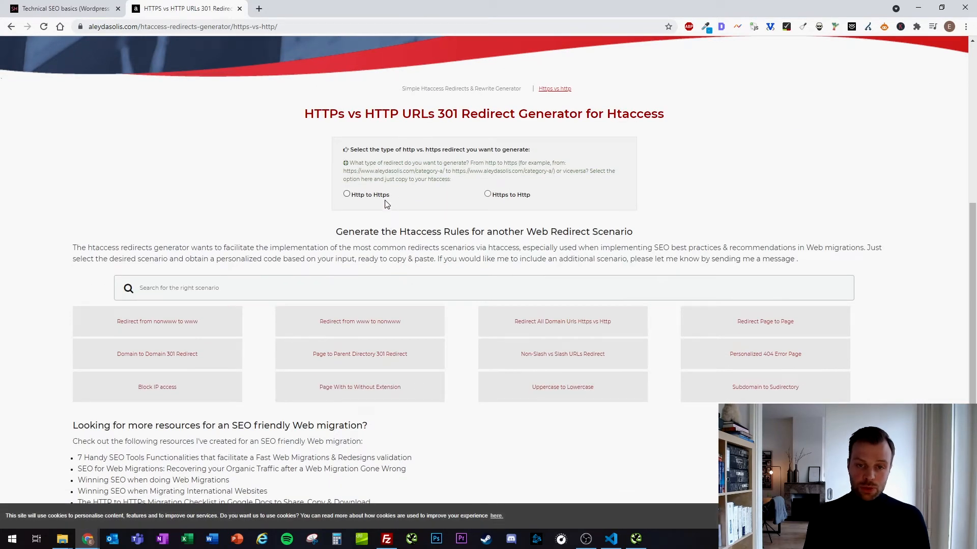
left_click(364, 198)
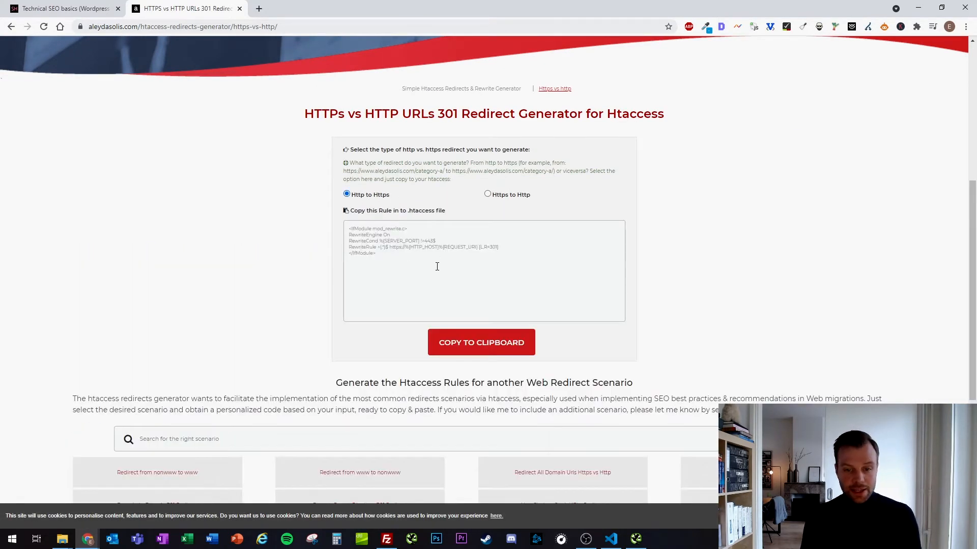
left_click(407, 255)
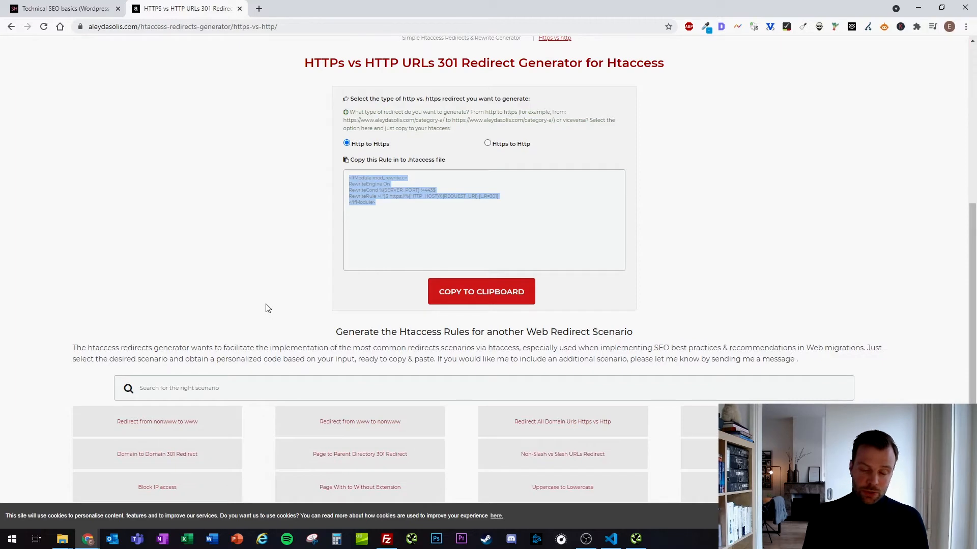
scroll(268, 283, "down", 1)
scroll(269, 282, "down", 1)
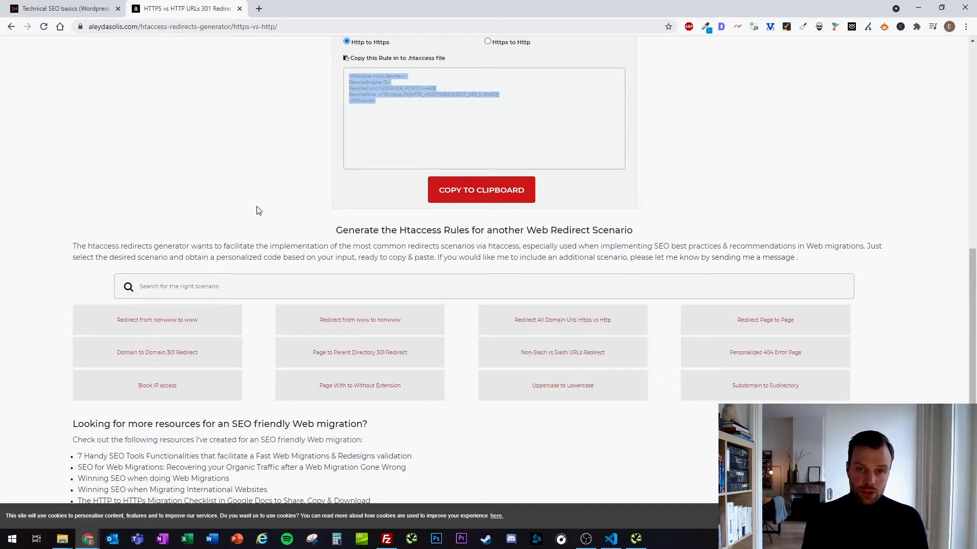
scroll(285, 222, "up", 1)
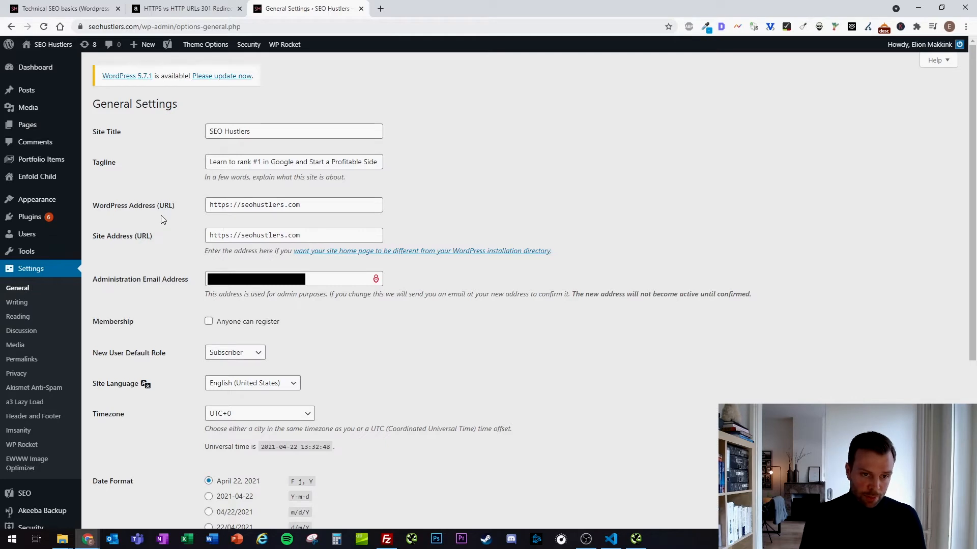
Check the WordPress Address and Site Address URLs in the WordPress General Settings
left_click_drag(202, 204, 327, 203)
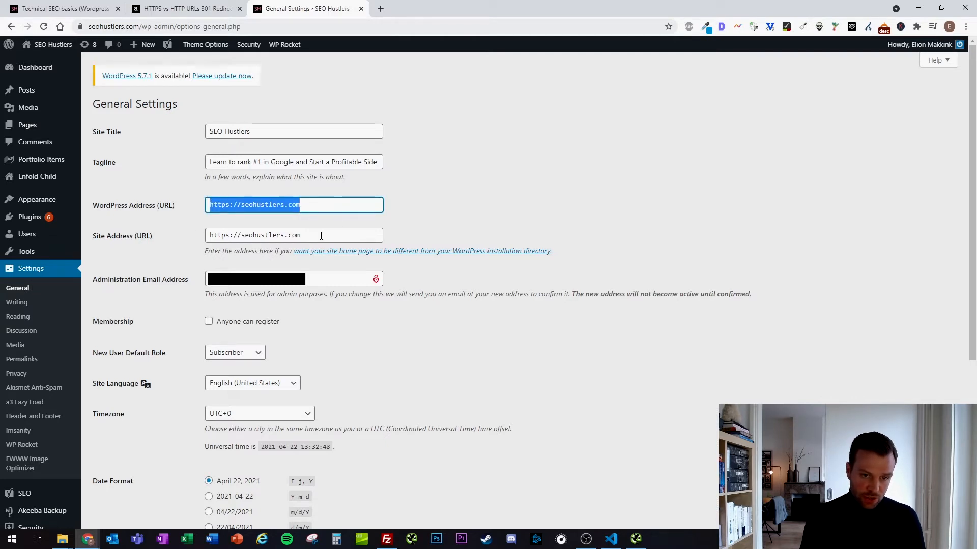
left_click_drag(321, 236, 207, 236)
left_click(478, 167)
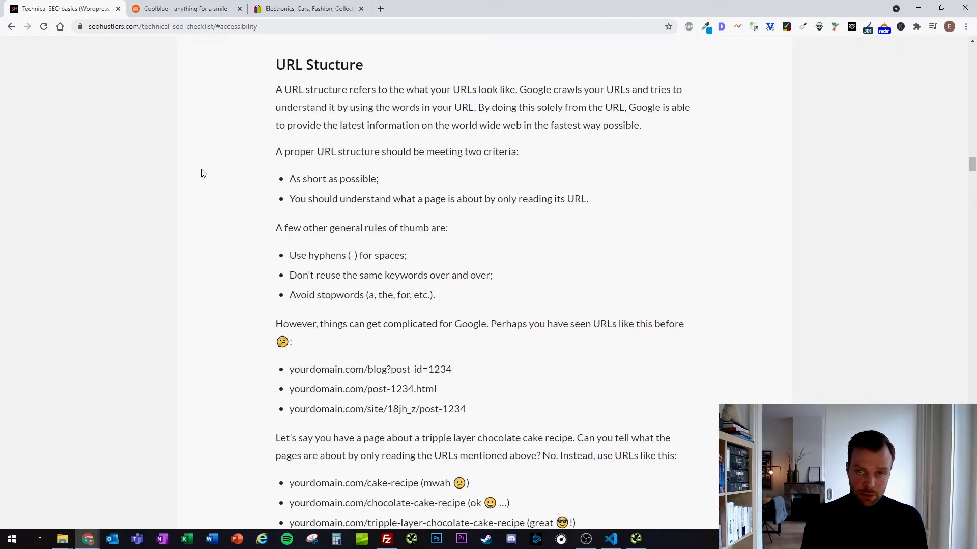
Switch to the Coolblue site and open its Apple MacBook category under Laptops
left_click(203, 12)
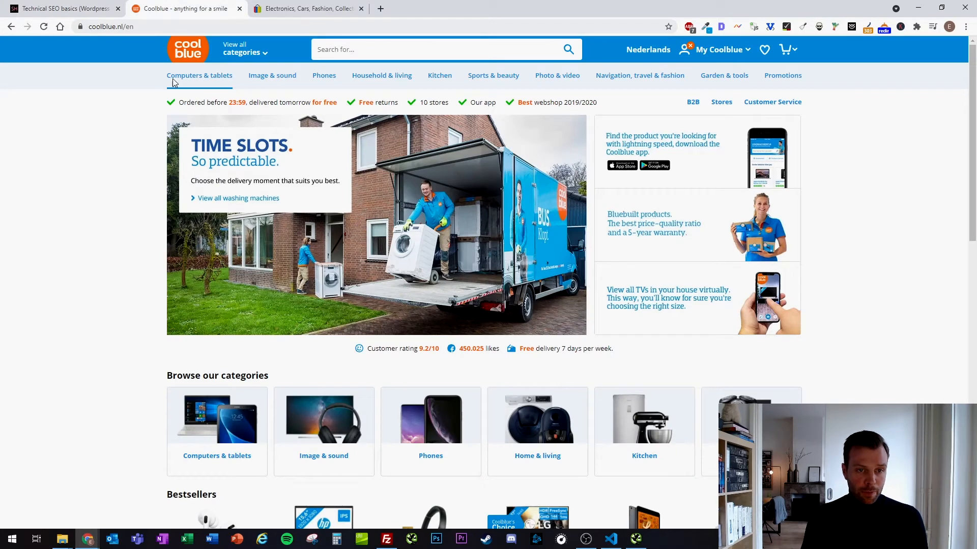
mouse_move(172, 81)
left_click(186, 120)
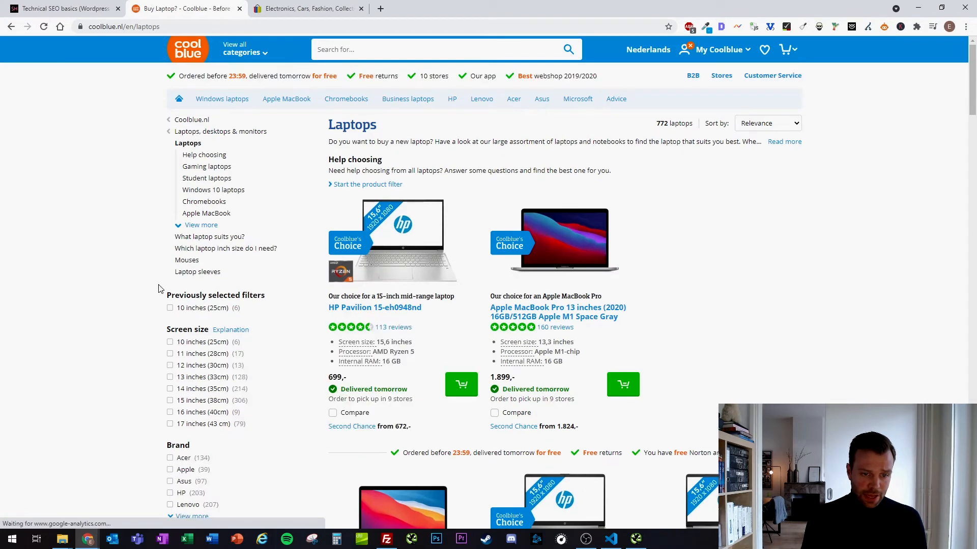
left_click(204, 214)
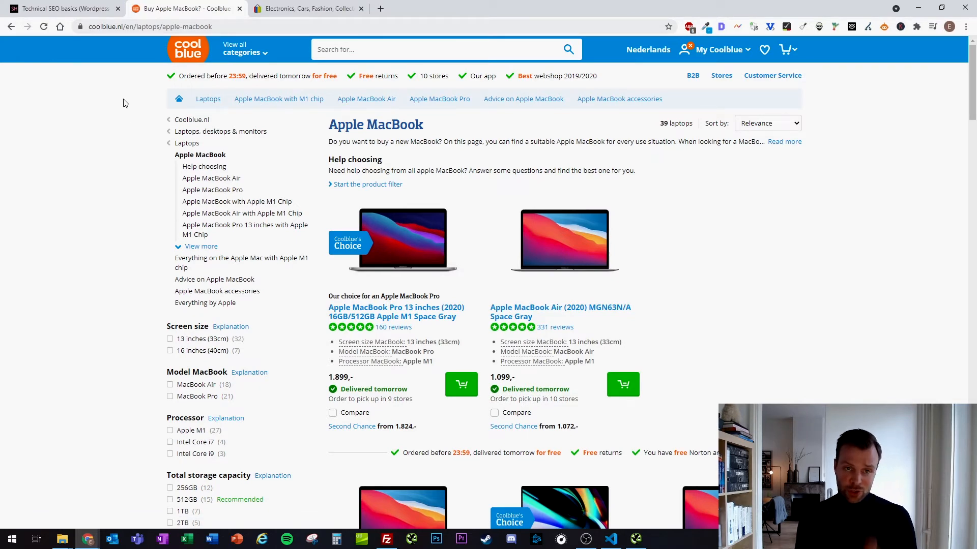
Examine the language and category segments of the Coolblue Apple MacBook URL by highlighting "en" and "laptops"
left_click(127, 27)
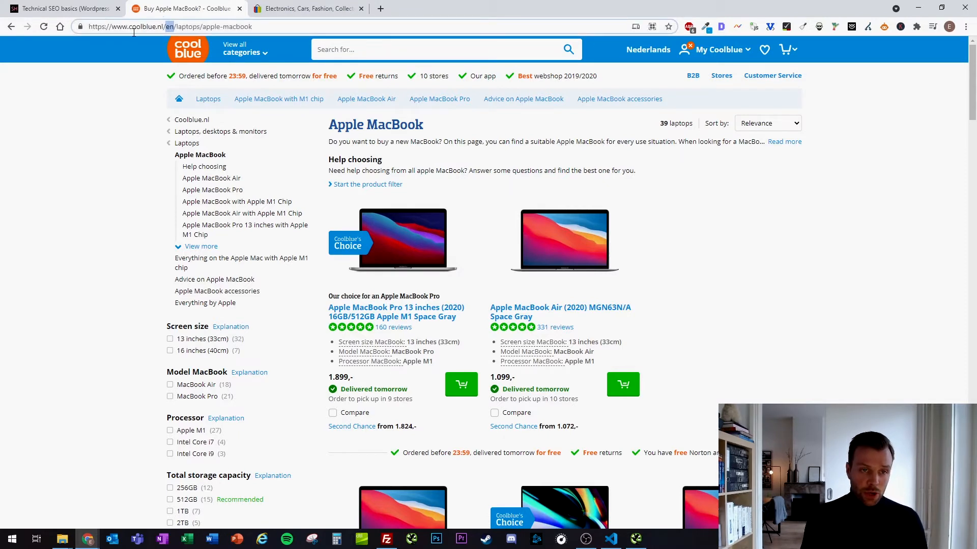
double_click(173, 28)
left_click_drag(176, 28, 200, 28)
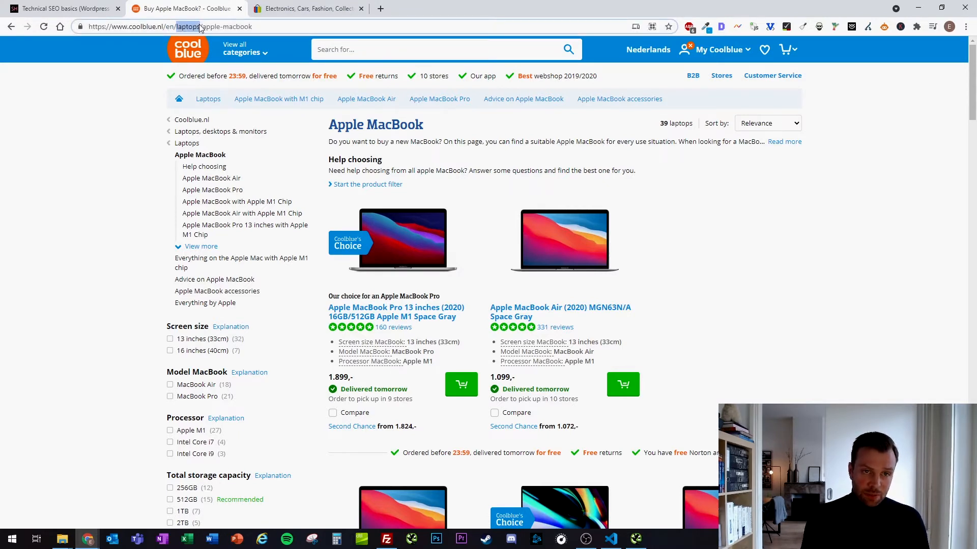
left_click(105, 115)
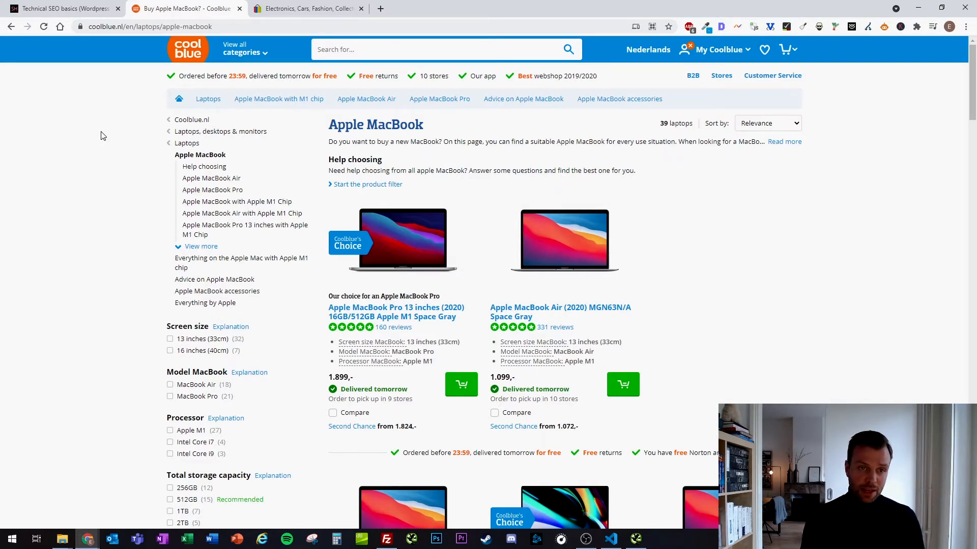
Append "-laptops" to the Coolblue Apple MacBook URL as an example of keyword repetition, without loading it
left_click(233, 25)
key("End")
type("-laptops")
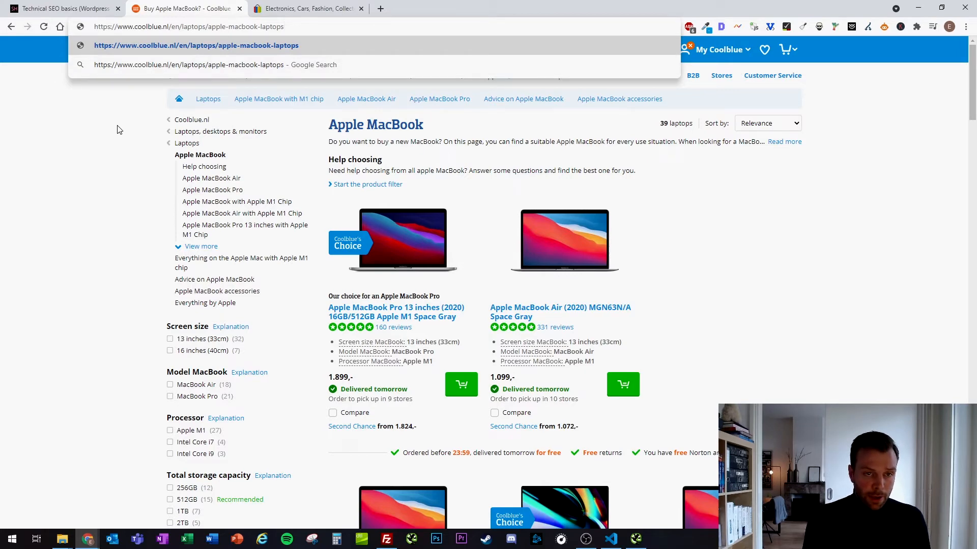
Switch to eBay and browse from Computers & tablets to the Apple Laptops category under Laptops & Netbooks
left_click(281, 8)
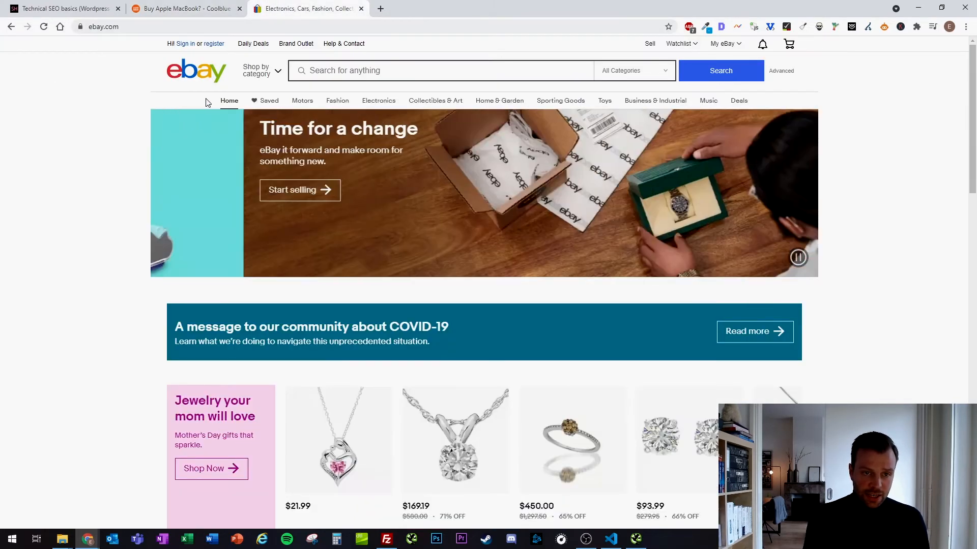
left_click(262, 74)
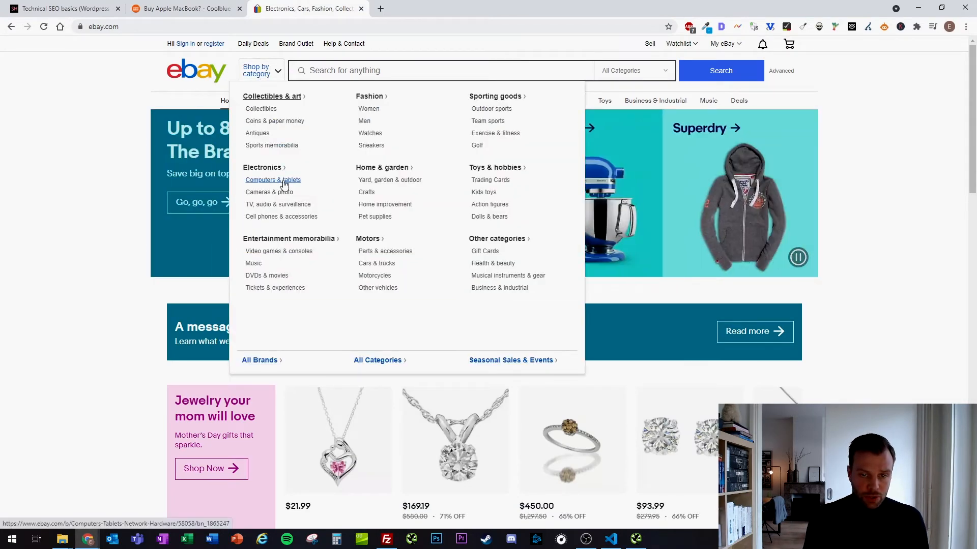
left_click(284, 180)
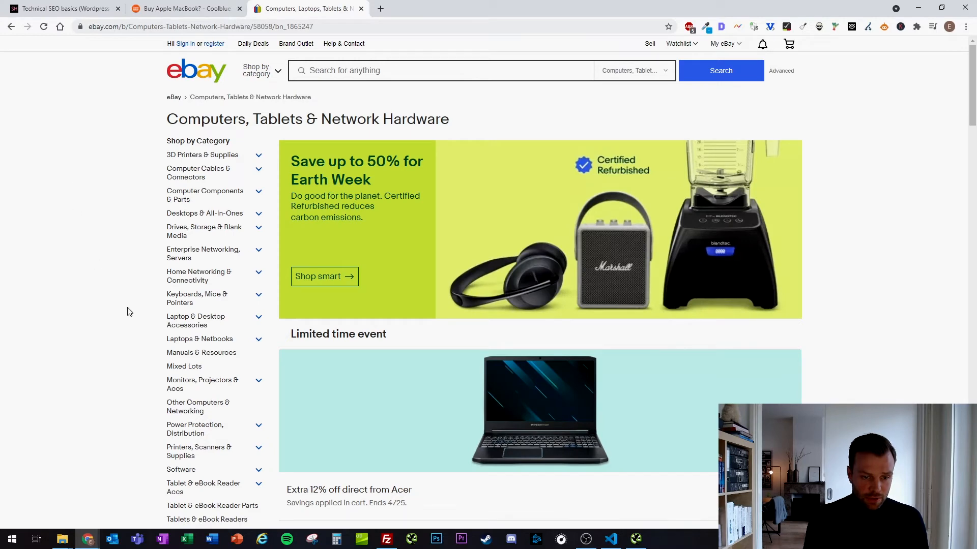
left_click(199, 338)
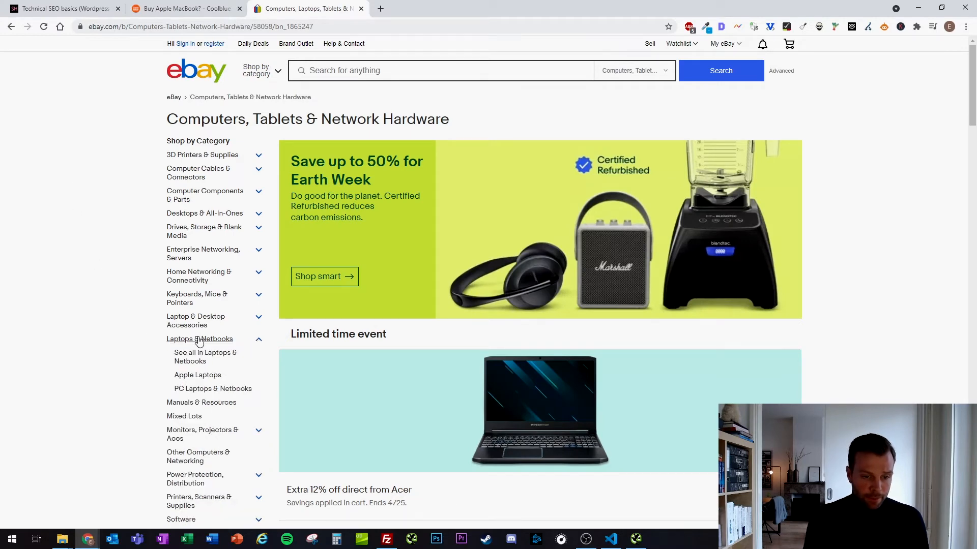
left_click(200, 374)
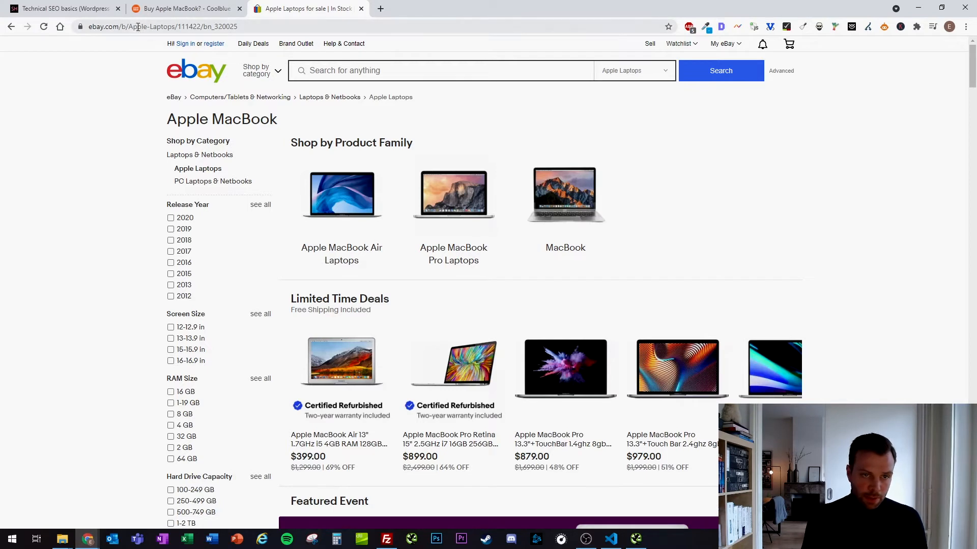
Examine the eBay category URL by highlighting its Apple-Laptops part and its ending 111422/bn_320025
left_click_drag(129, 27, 183, 28)
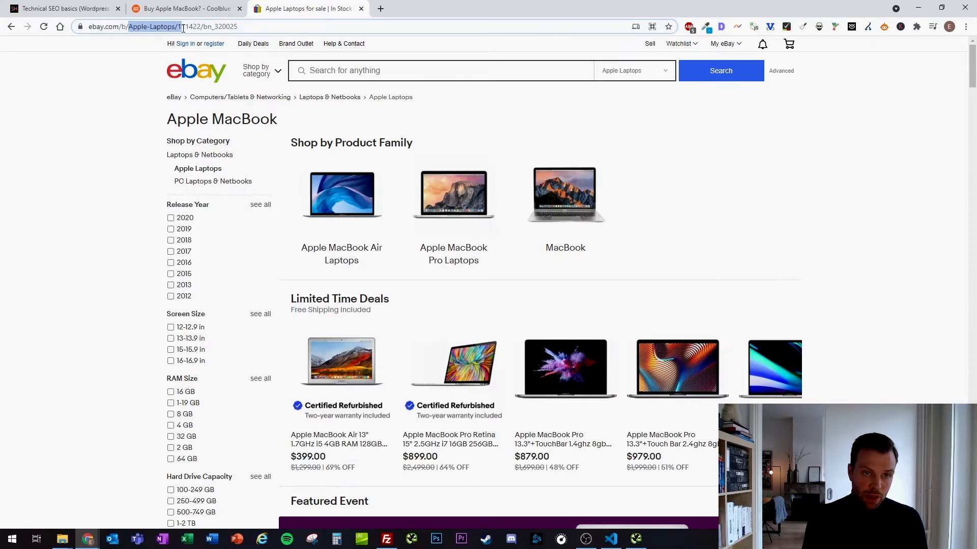
left_click(132, 116)
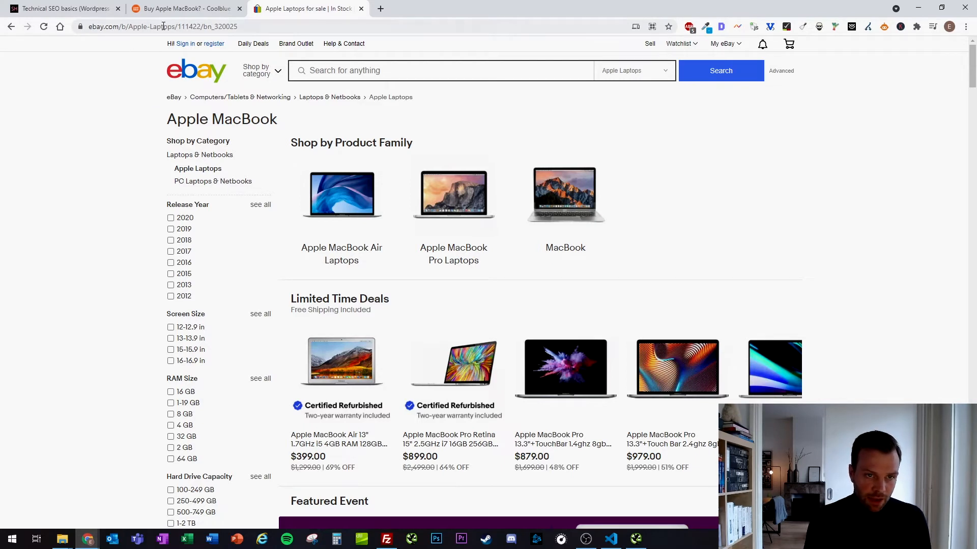
left_click_drag(177, 27, 258, 28)
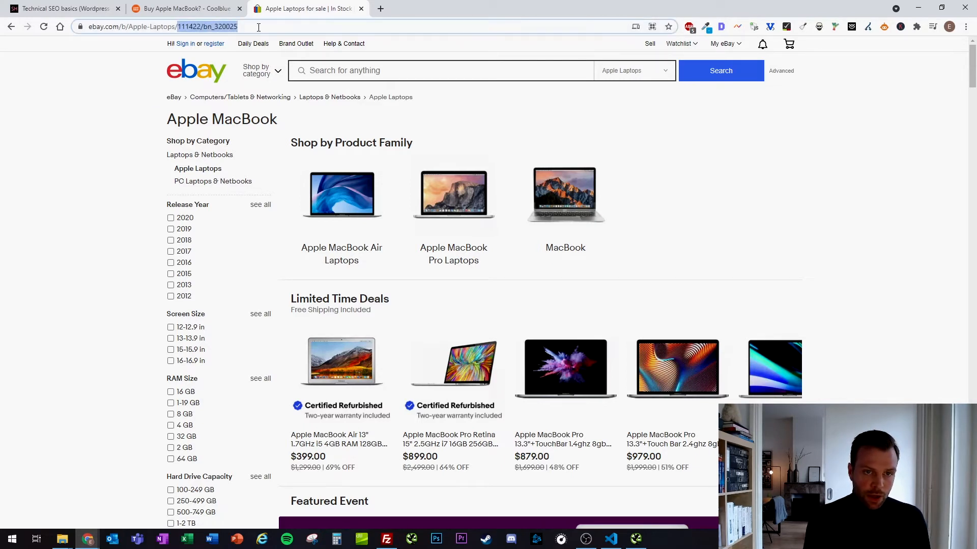
left_click(127, 101)
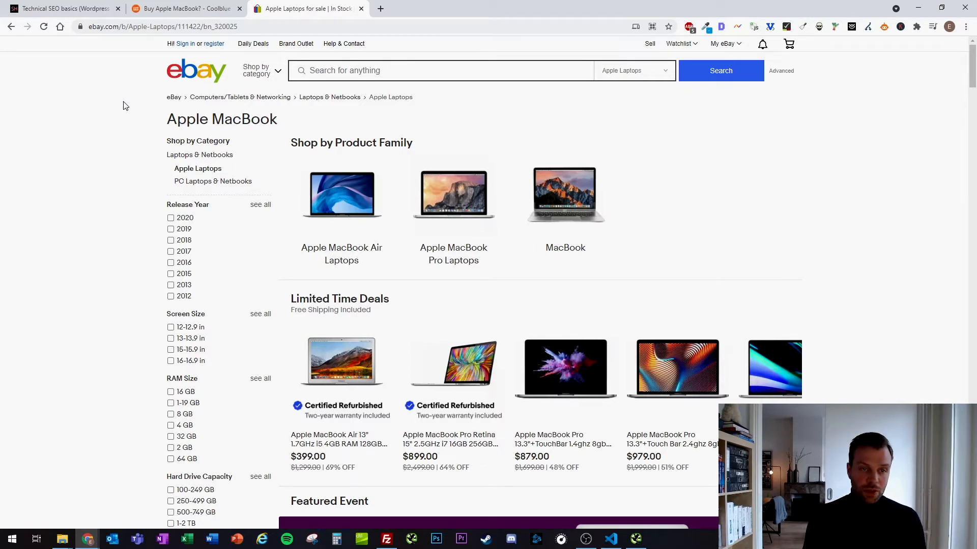
Point out the hyphen between "apple" and "macbook" in the Coolblue URL and check the article's URL structure rules
left_click(172, 11)
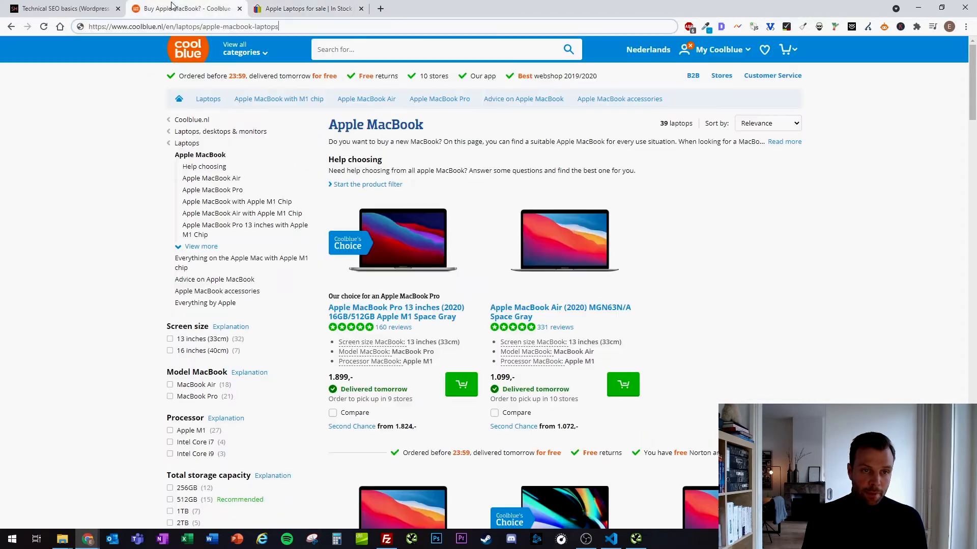
left_click(222, 26)
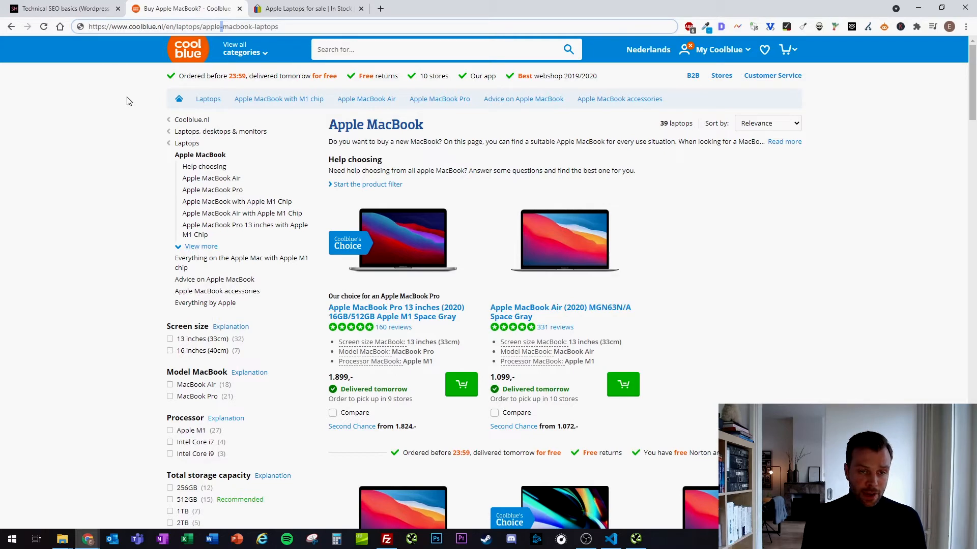
left_click(95, 4)
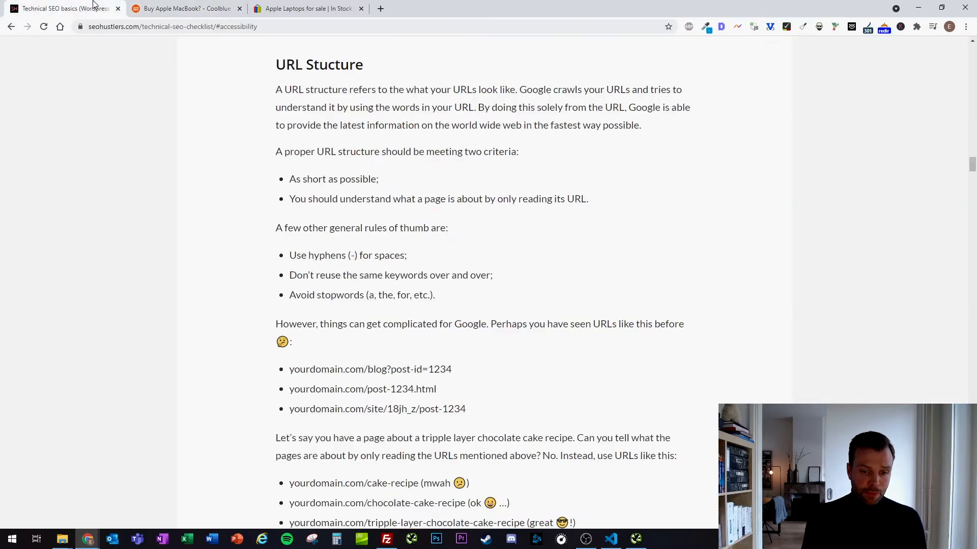
left_click(190, 6)
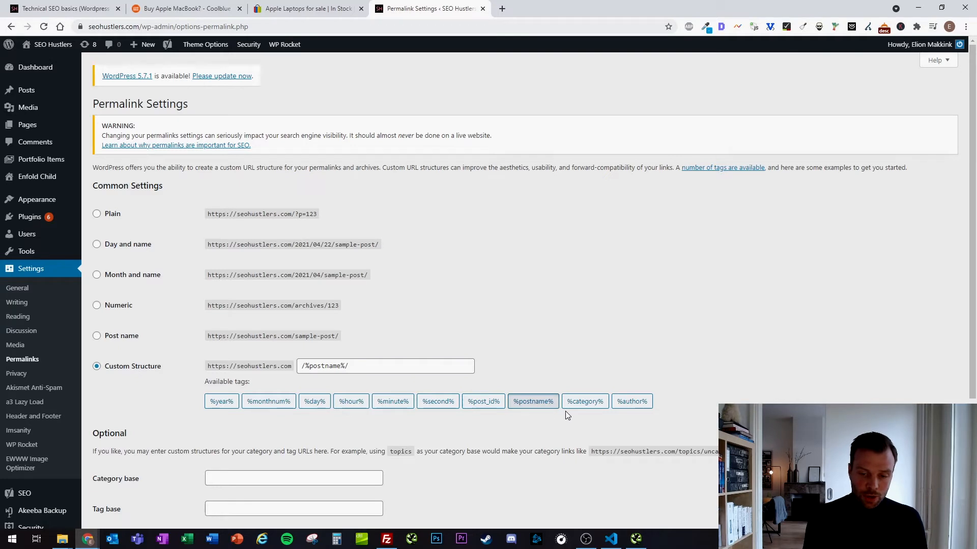
Change the custom permalink structure in WordPress to /%category%/%postname%/
left_click(584, 405)
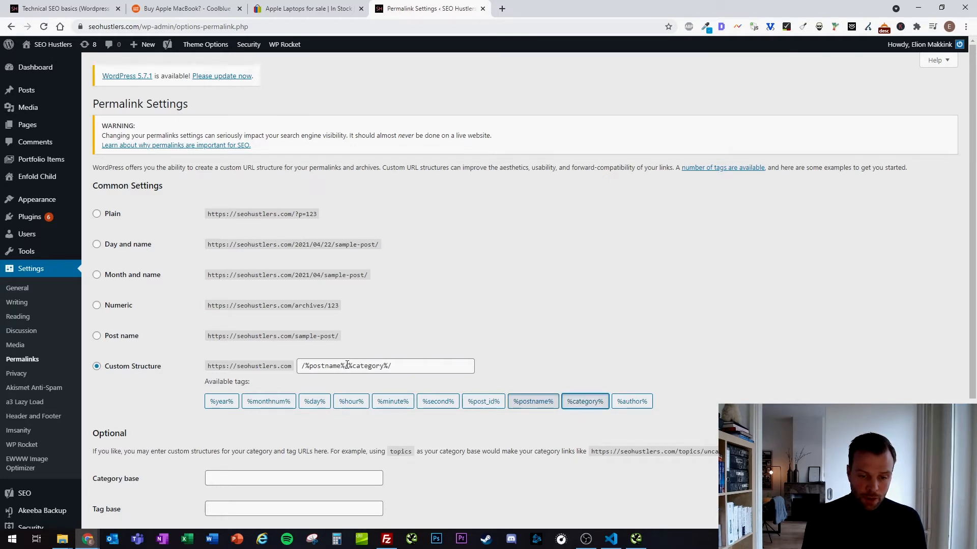
left_click_drag(346, 365, 298, 366)
key("ctrl+c")
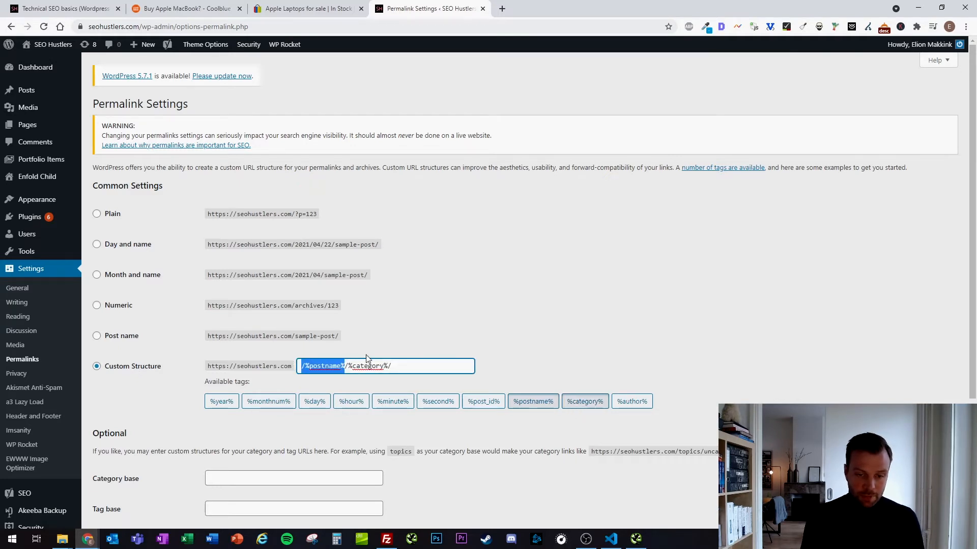
key("BackSpace")
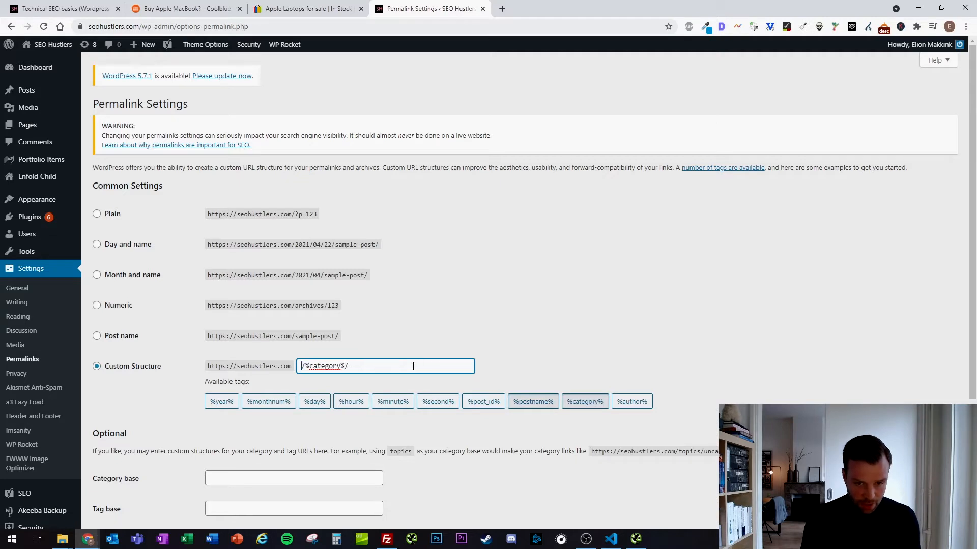
left_click(402, 365)
key("ctrl+v")
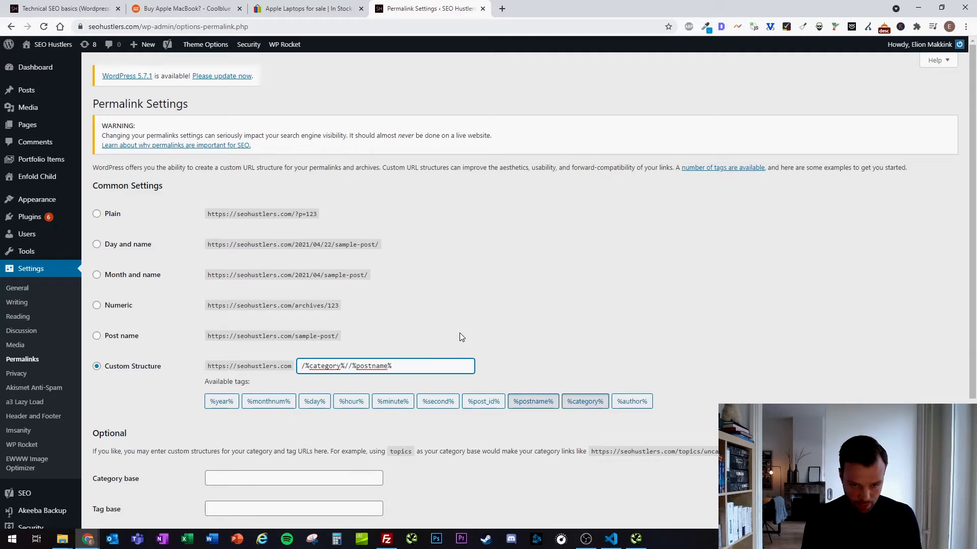
left_click(349, 365)
key("BackSpace")
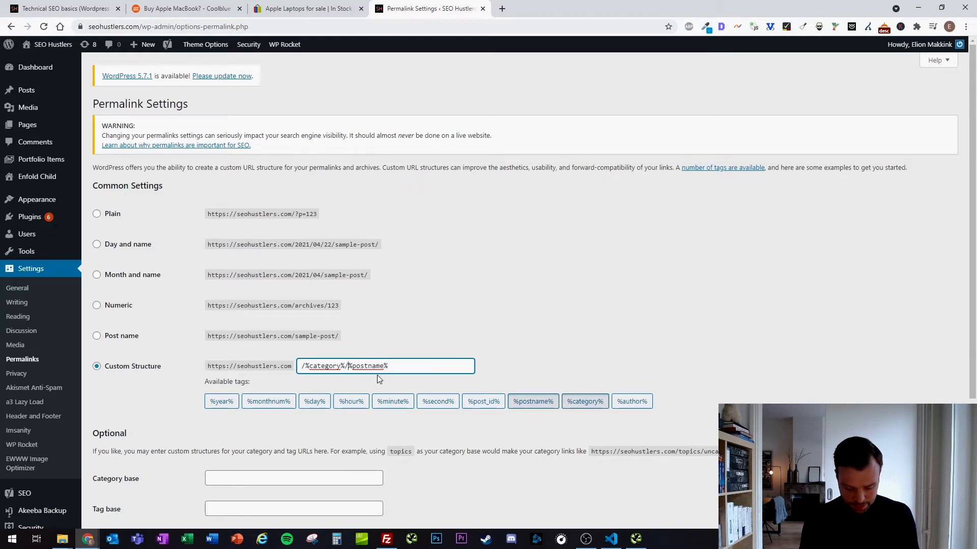
left_click(402, 366)
type("/")
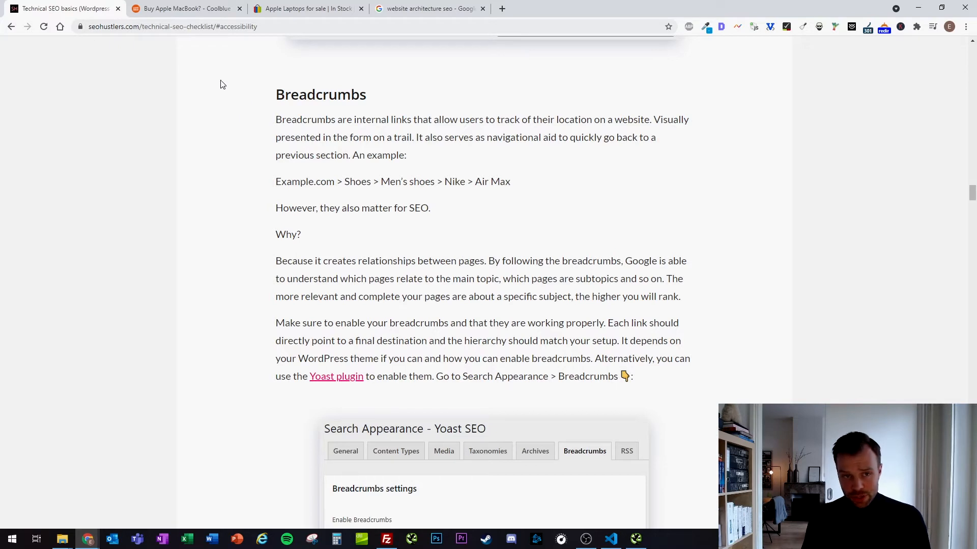
Compare the breadcrumb trails on the Coolblue and eBay Apple MacBook pages
left_click(199, 11)
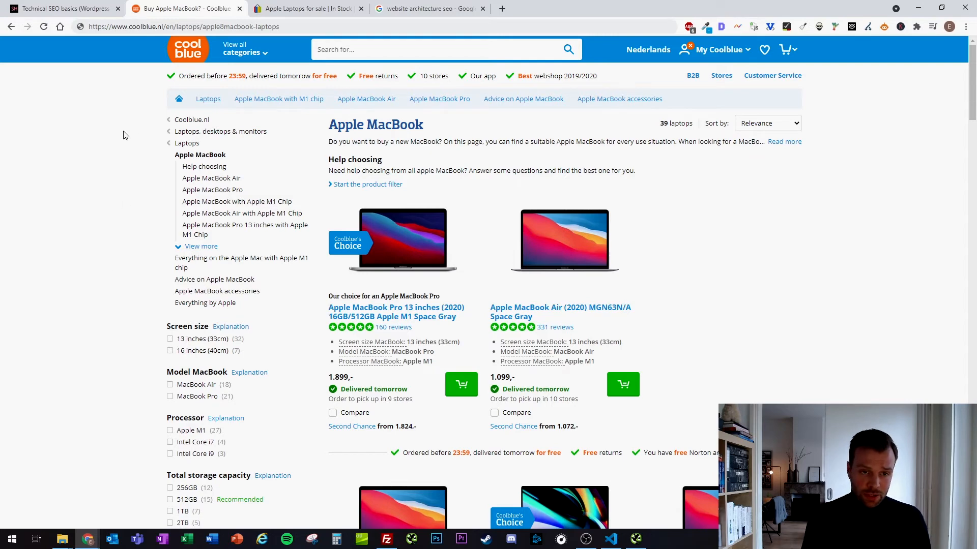
left_click(304, 6)
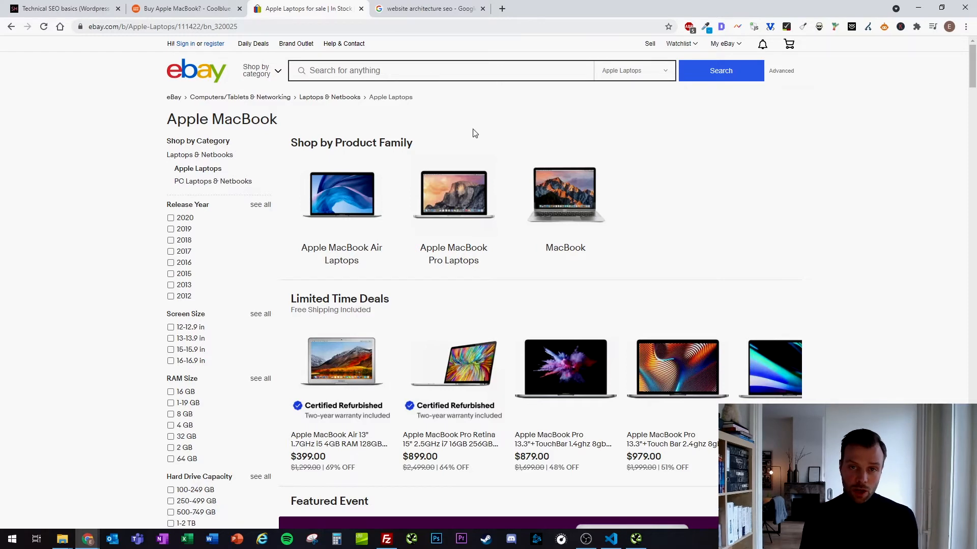
Show the image results for "website architecture seo" and open the neilpatel.com site structure diagram
left_click(429, 9)
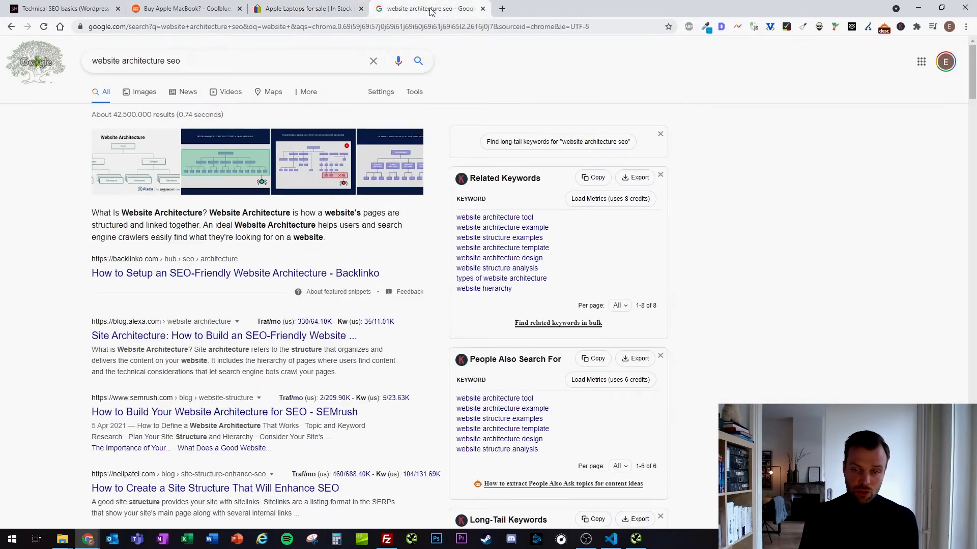
left_click(140, 92)
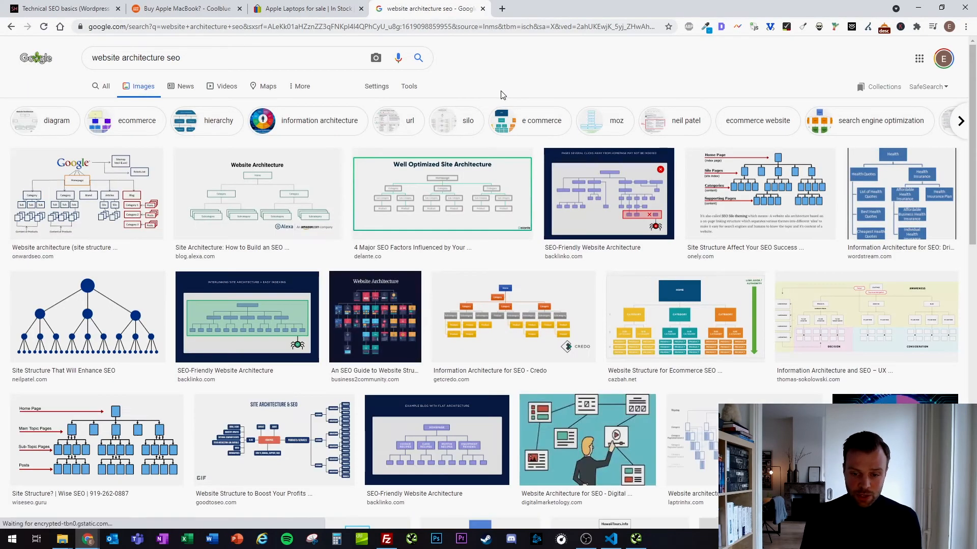
left_click(134, 346)
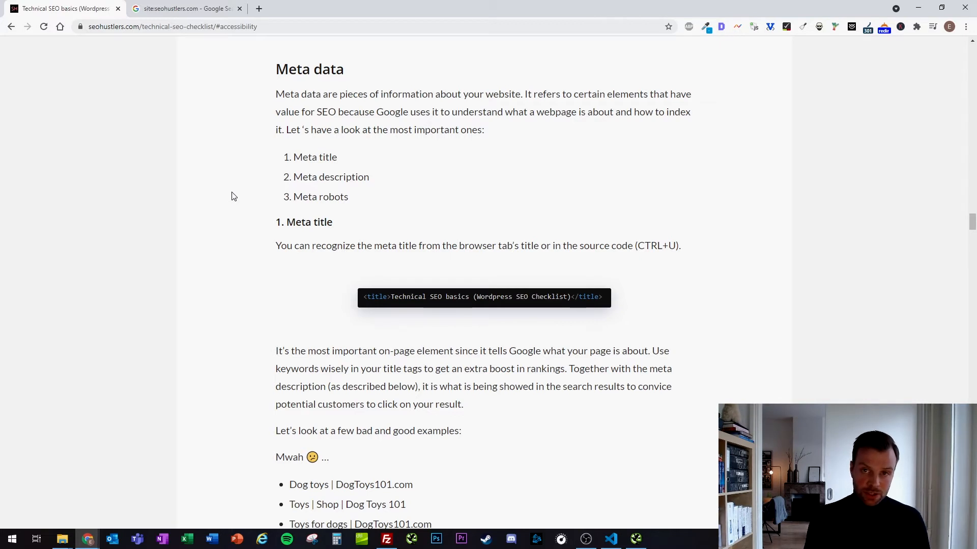
Inspect the article's meta title and description in the Detailed SEO extension overview, highlighting both texts
left_click(723, 28)
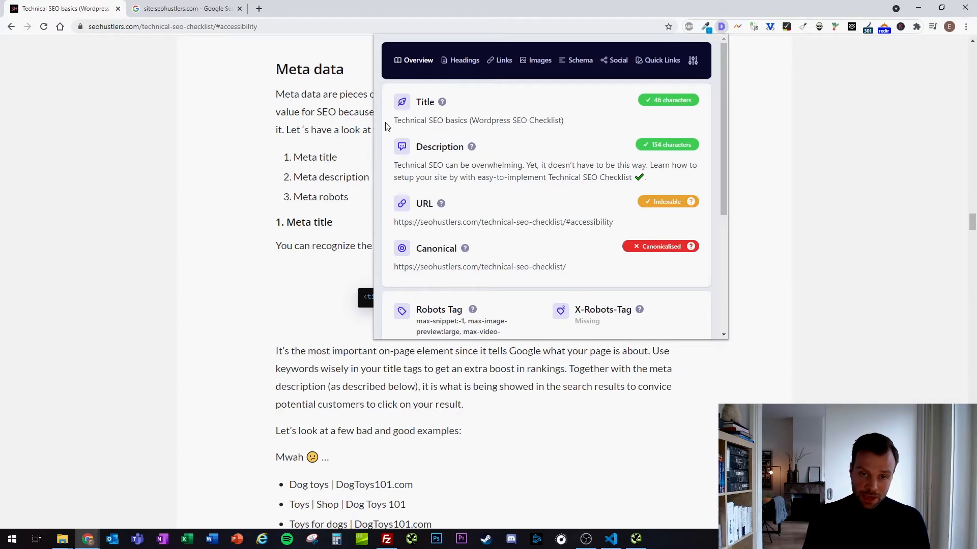
left_click_drag(390, 121, 579, 122)
left_click_drag(393, 167, 647, 176)
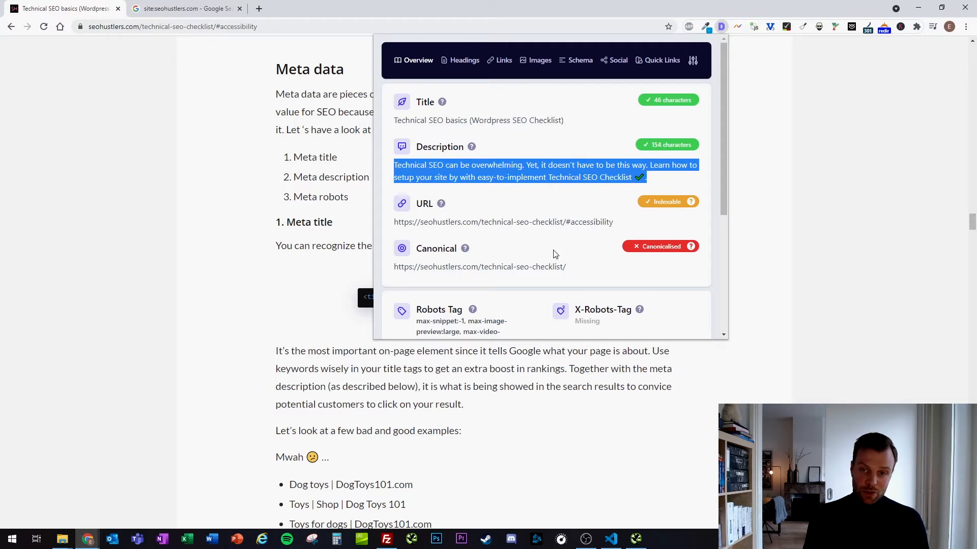
left_click(754, 250)
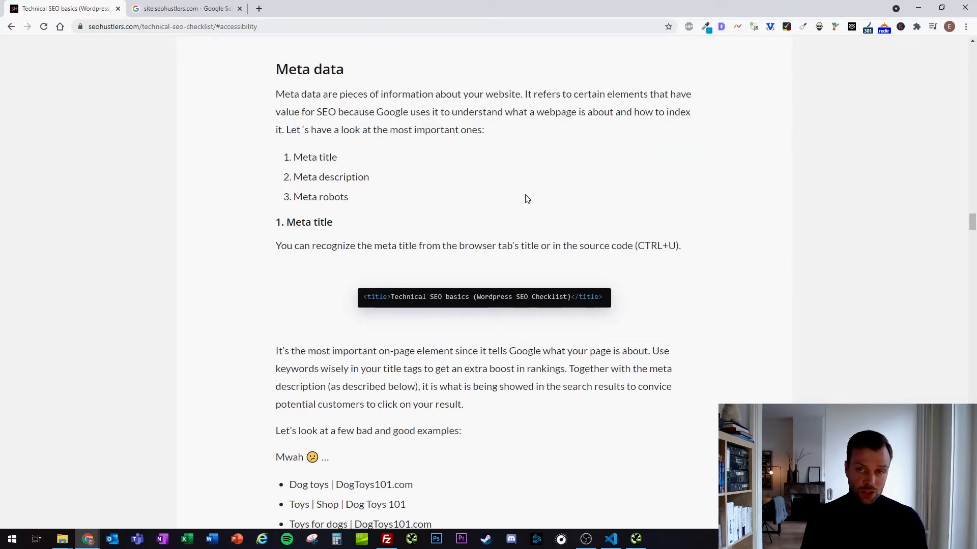
View the source code of the technical SEO article and highlight its title tag and meta description tag
right_click(212, 172)
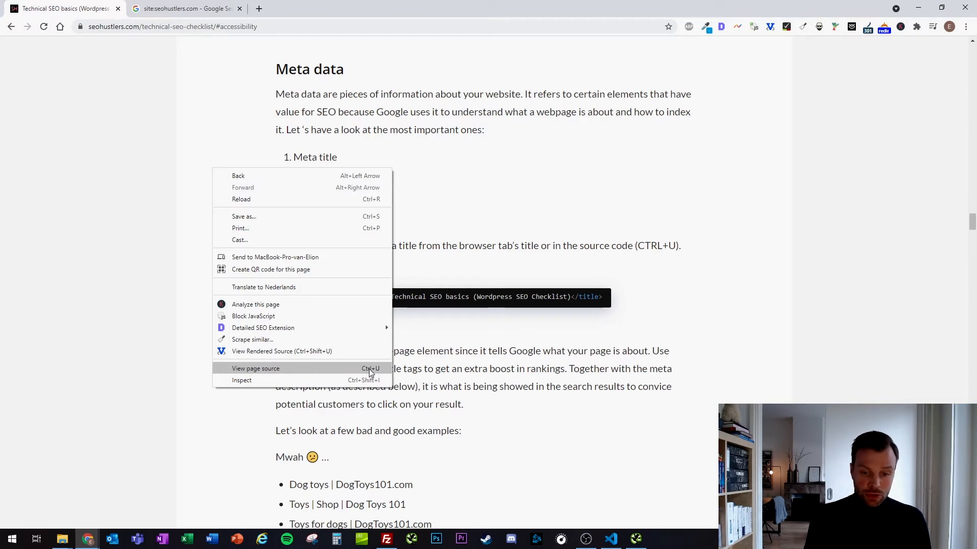
left_click(293, 370)
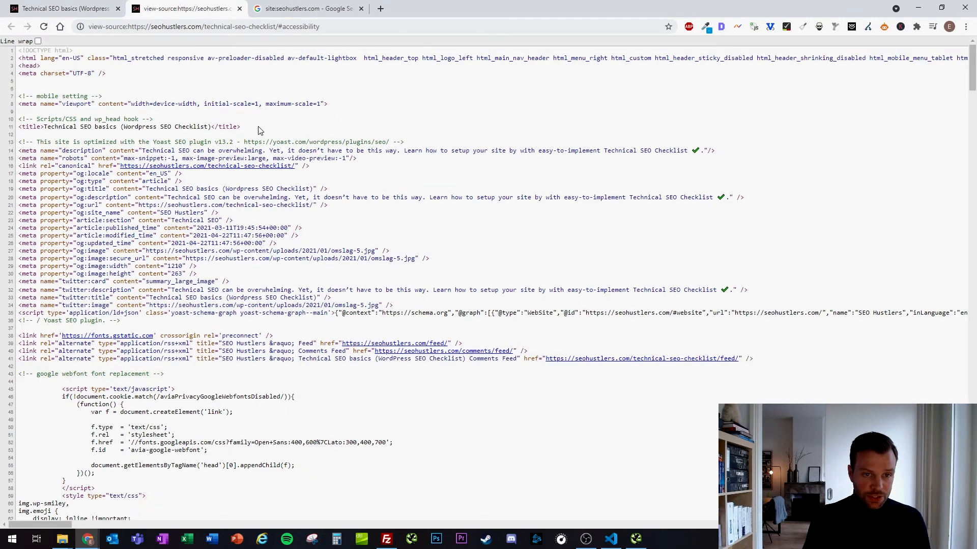
left_click_drag(241, 126, 19, 127)
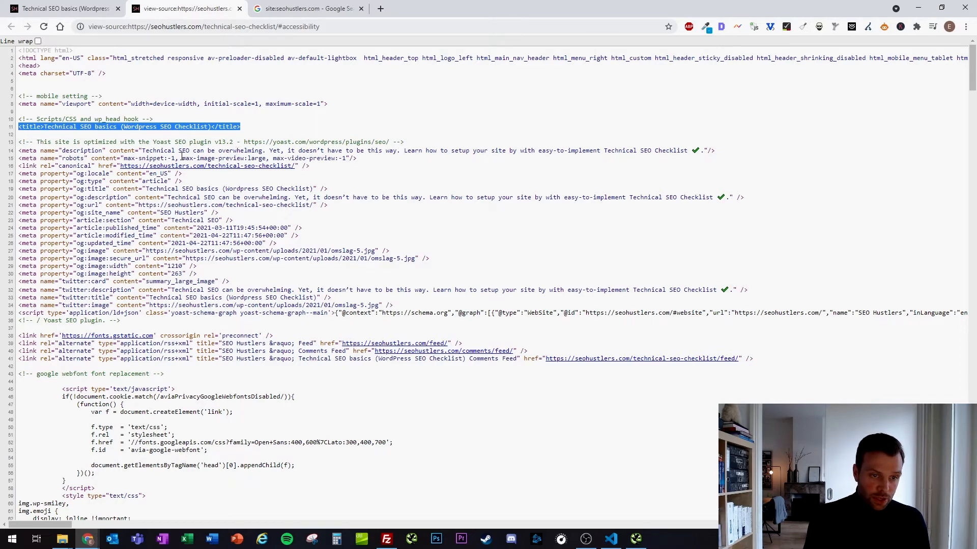
left_click_drag(19, 150, 729, 155)
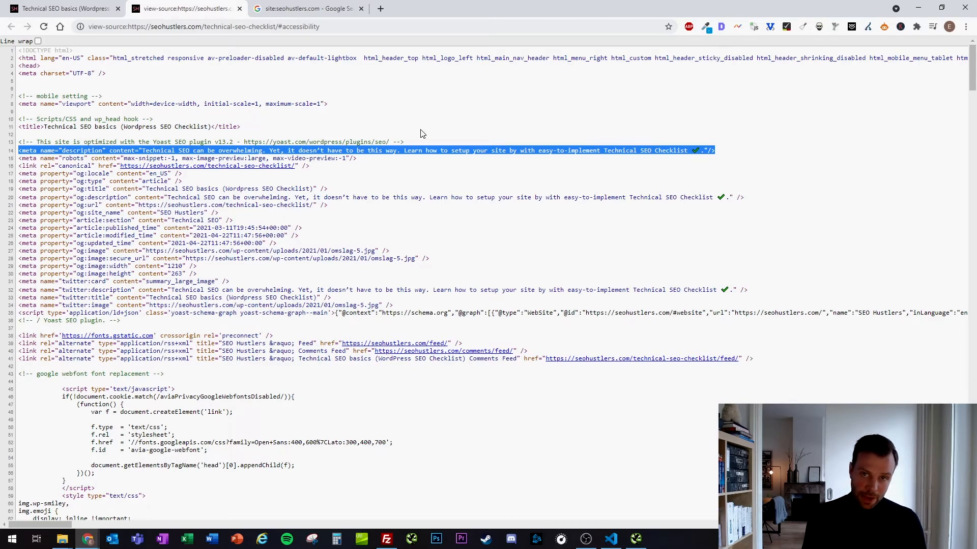
Highlight the description text of the homepage snippet in the Google results for site:seohustlers.com
left_click(327, 14)
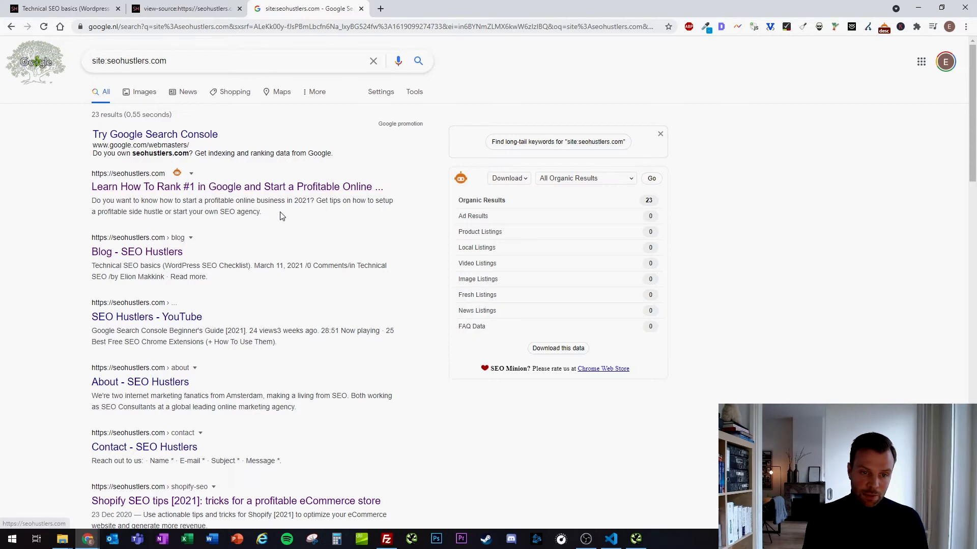
left_click_drag(263, 212, 92, 205)
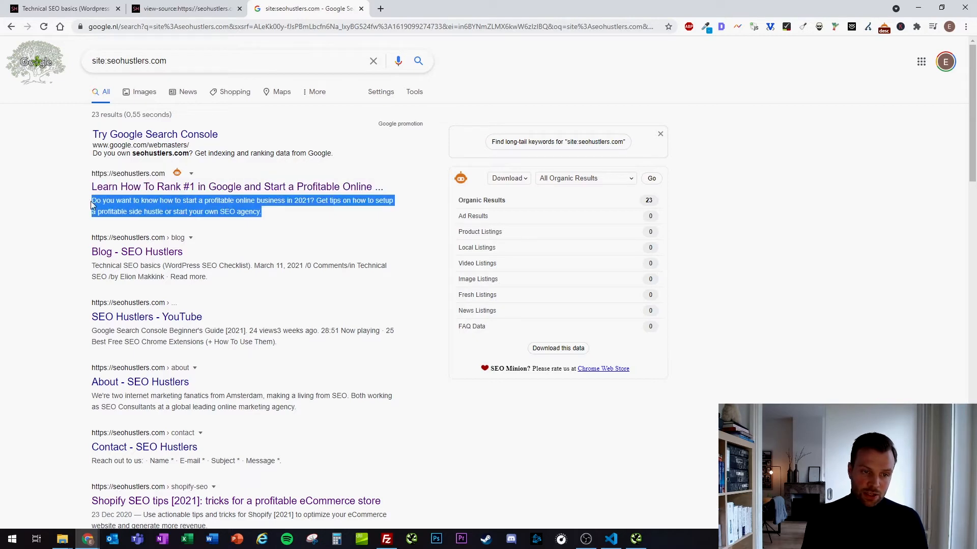
left_click(64, 223)
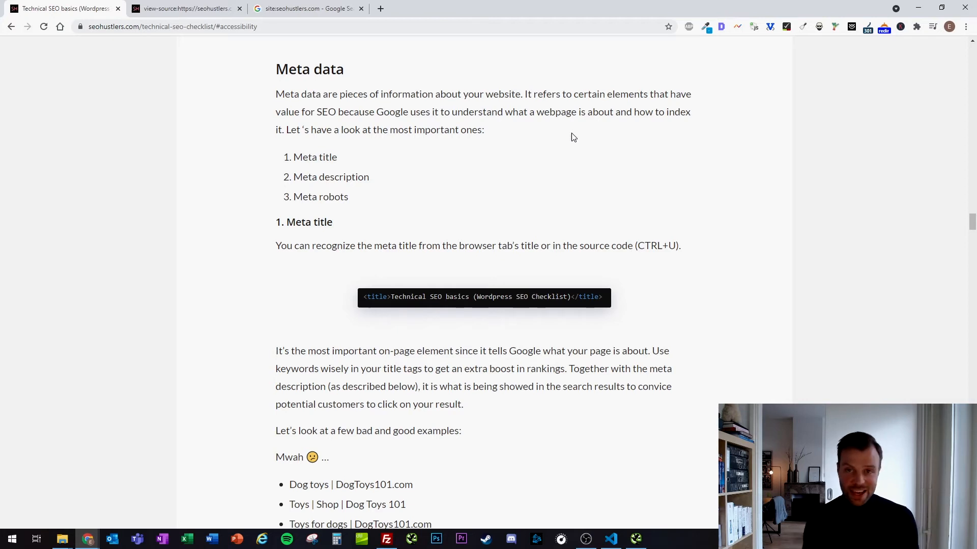
Inspect the article and the Google results page in the Detailed SEO extension, highlighting the description entry of the results page
left_click(721, 28)
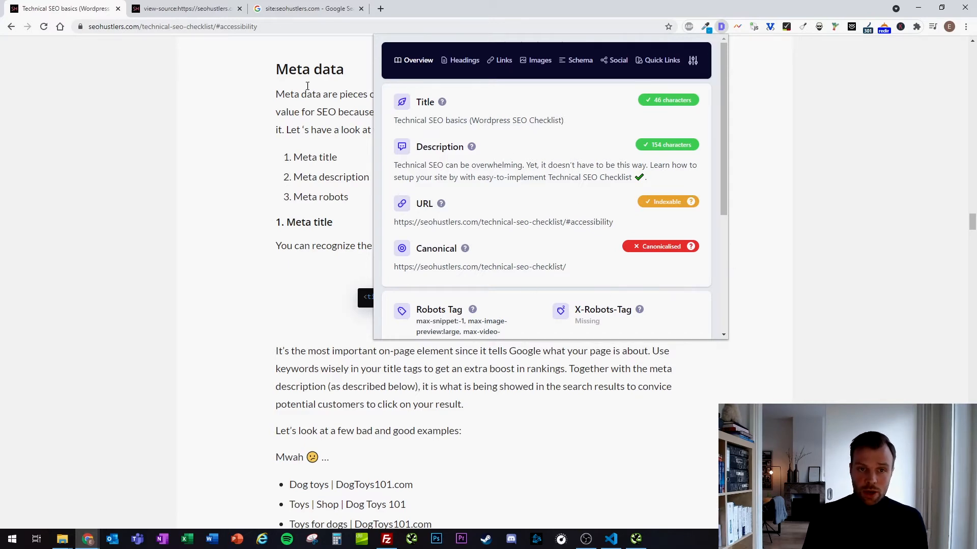
left_click(252, 62)
left_click(289, 9)
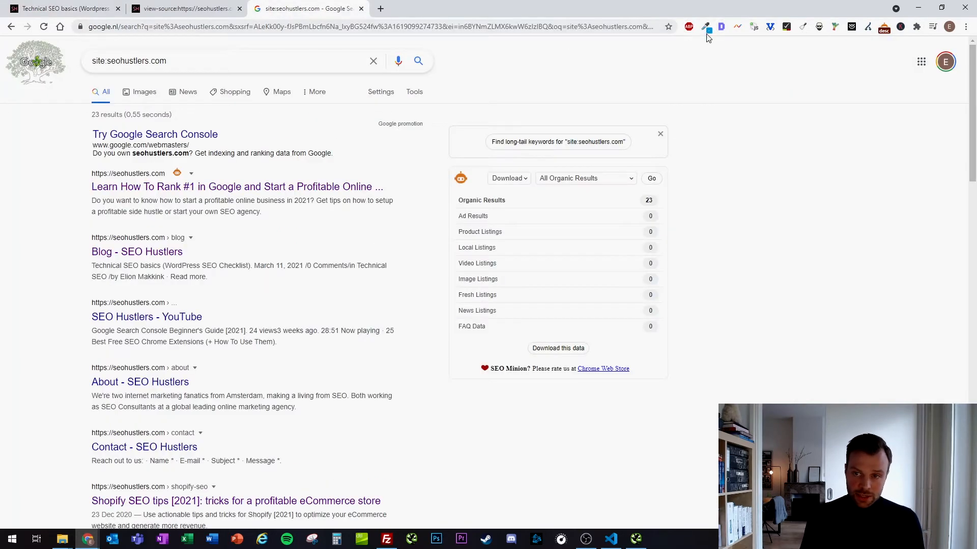
left_click(721, 27)
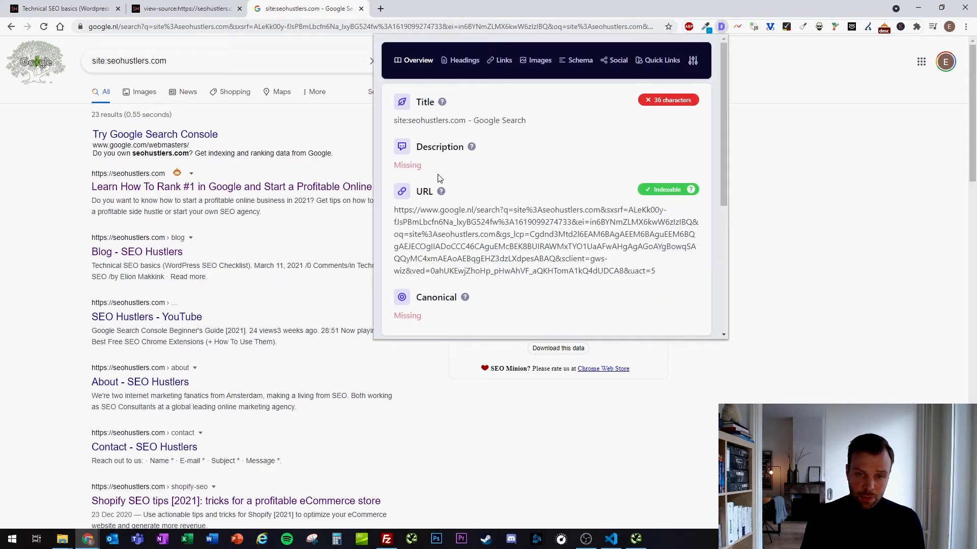
left_click_drag(433, 164, 386, 167)
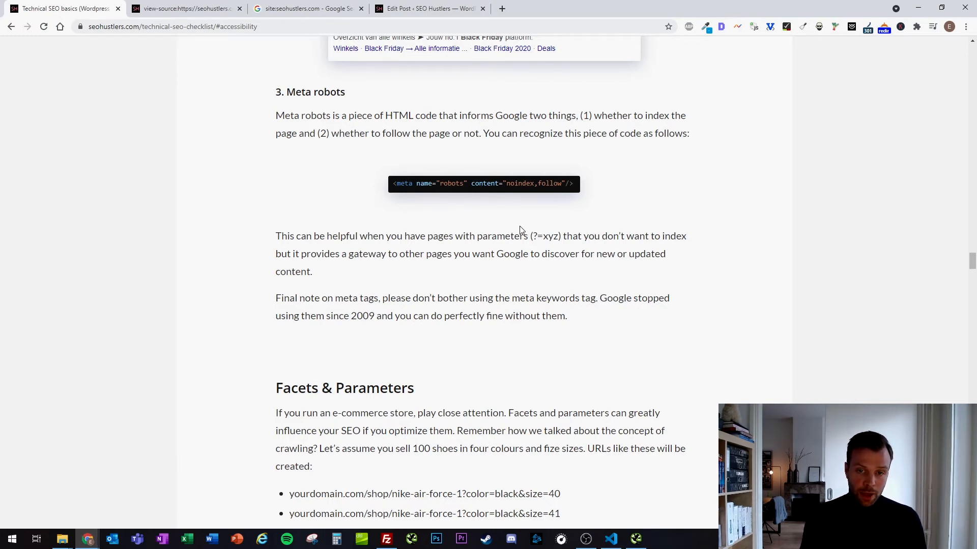
In the post's advanced Yoast SEO settings, set showing the post in search results to No and update the post
left_click(426, 10)
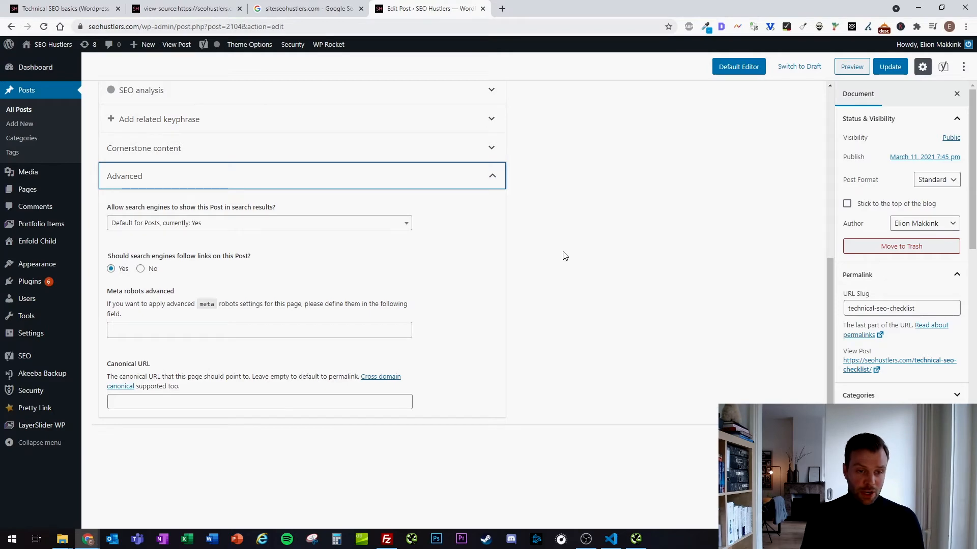
scroll(377, 246, "up", 6)
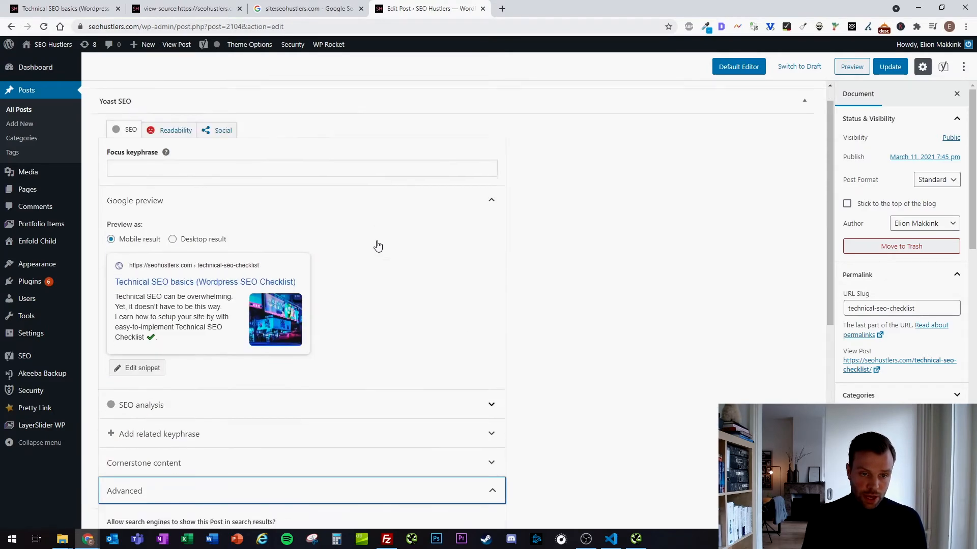
scroll(377, 246, "down", 5)
scroll(377, 246, "up", 2)
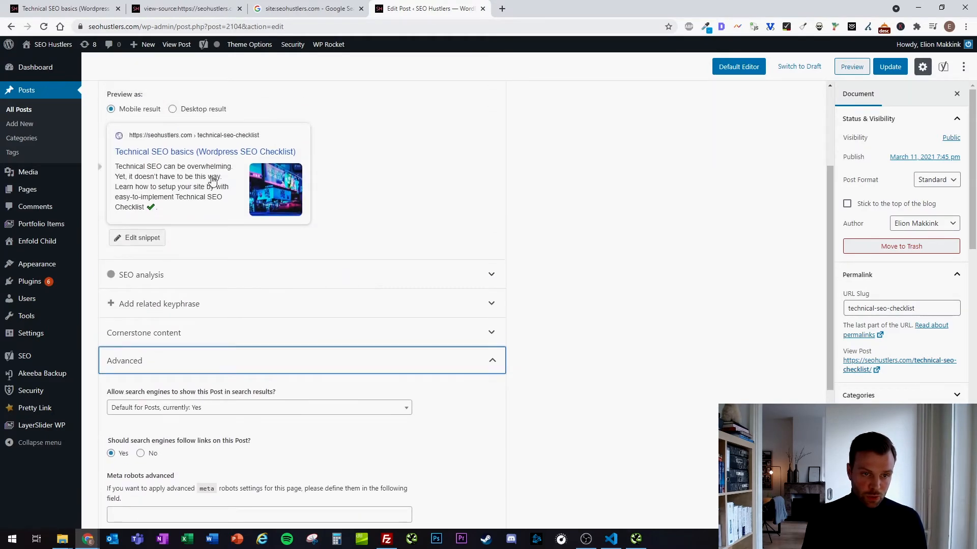
scroll(163, 300, "down", 2)
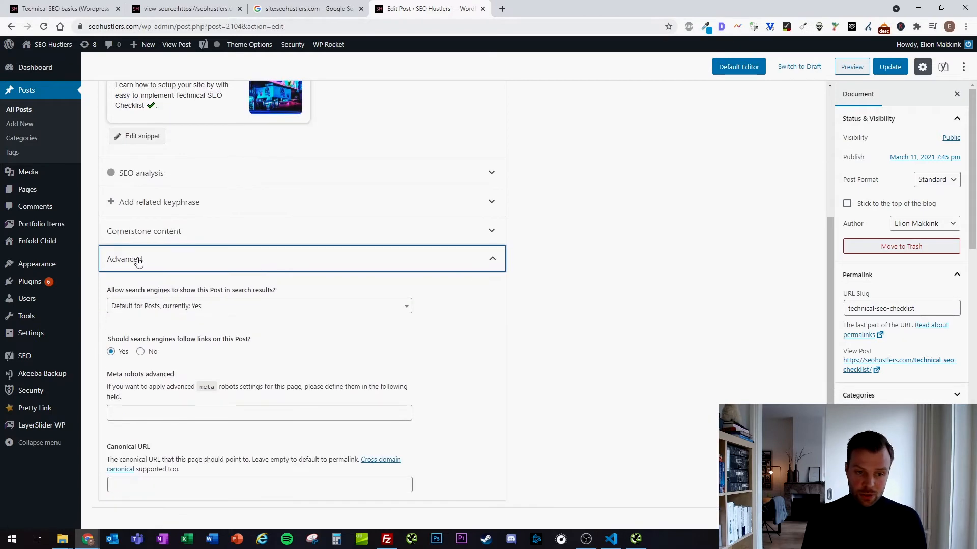
scroll(277, 255, "down", 2)
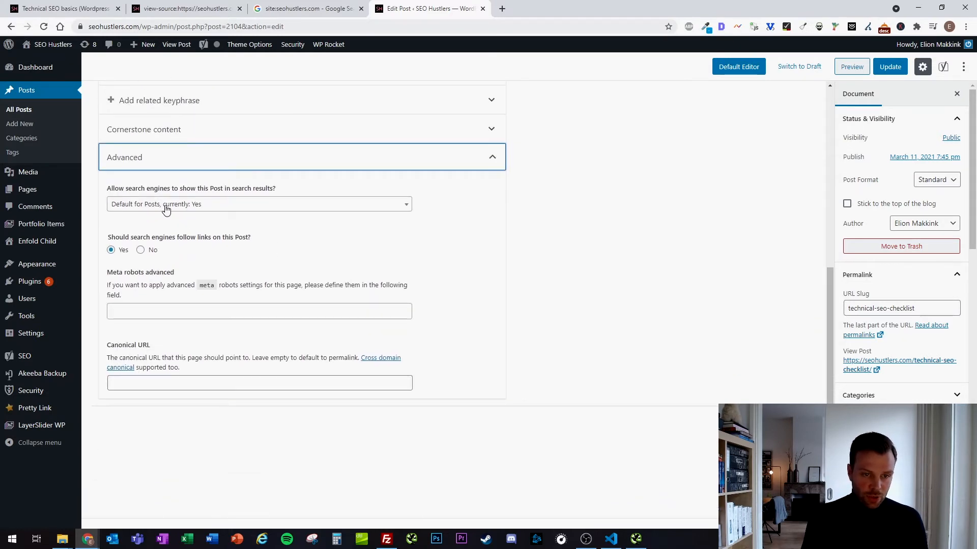
left_click(144, 208)
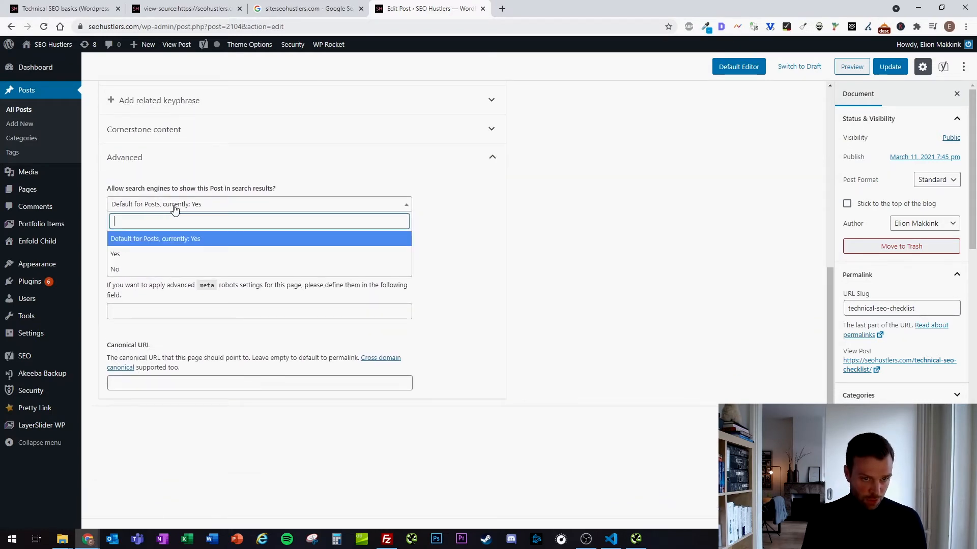
left_click(134, 273)
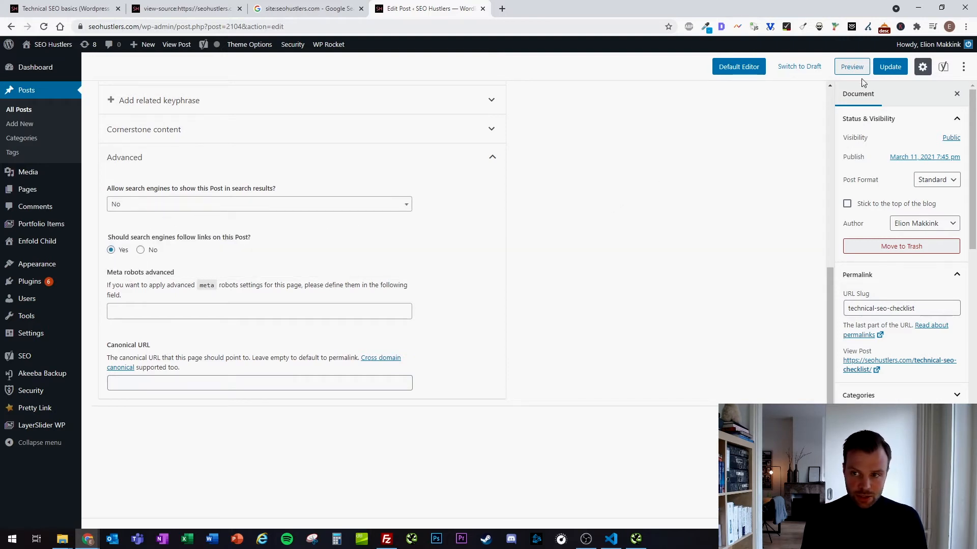
left_click(887, 69)
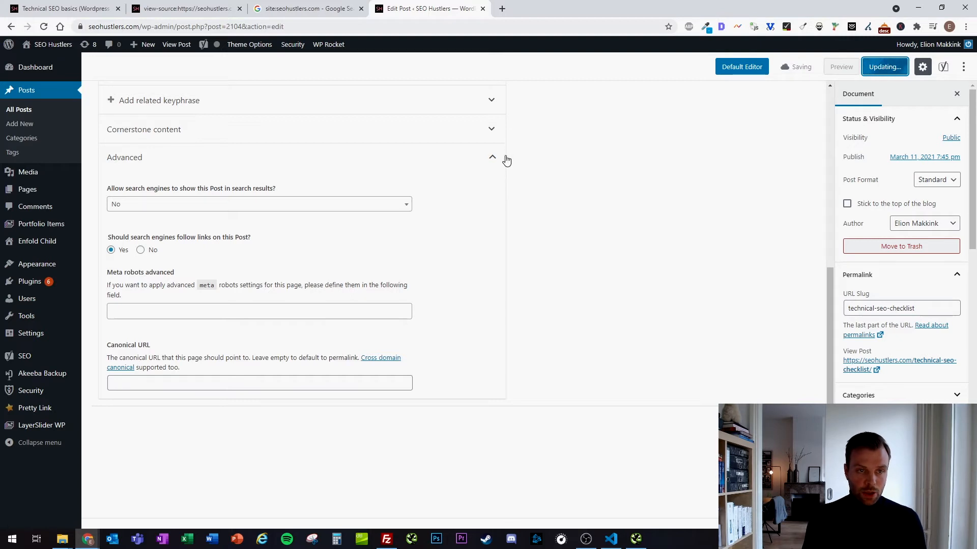
Reload the article, view its source code and highlight the noindex,follow meta robots tag
left_click(84, 10)
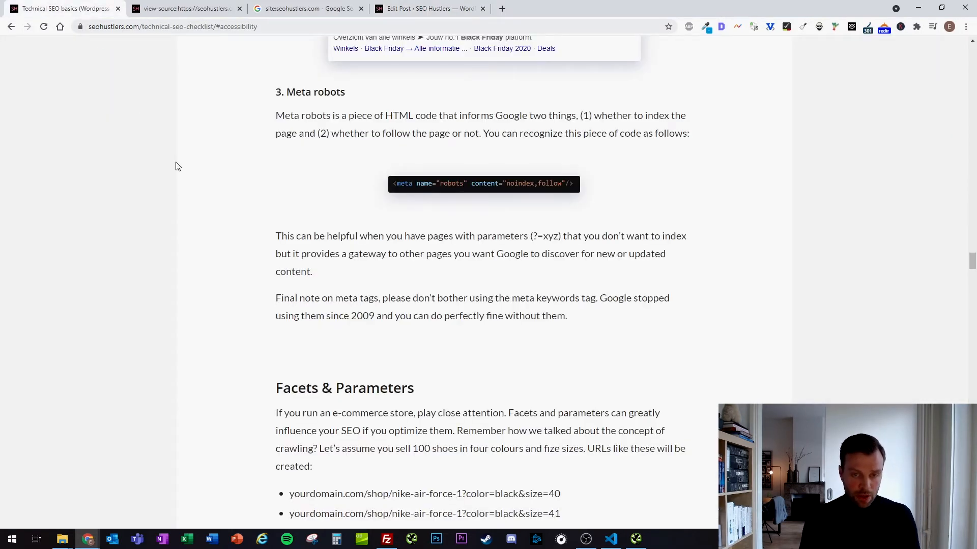
key("F5")
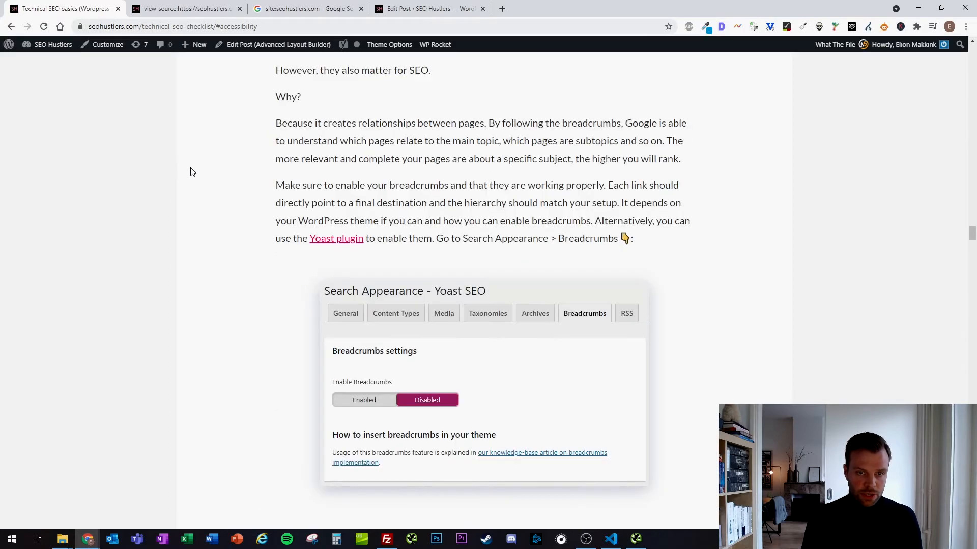
key("ctrl+u")
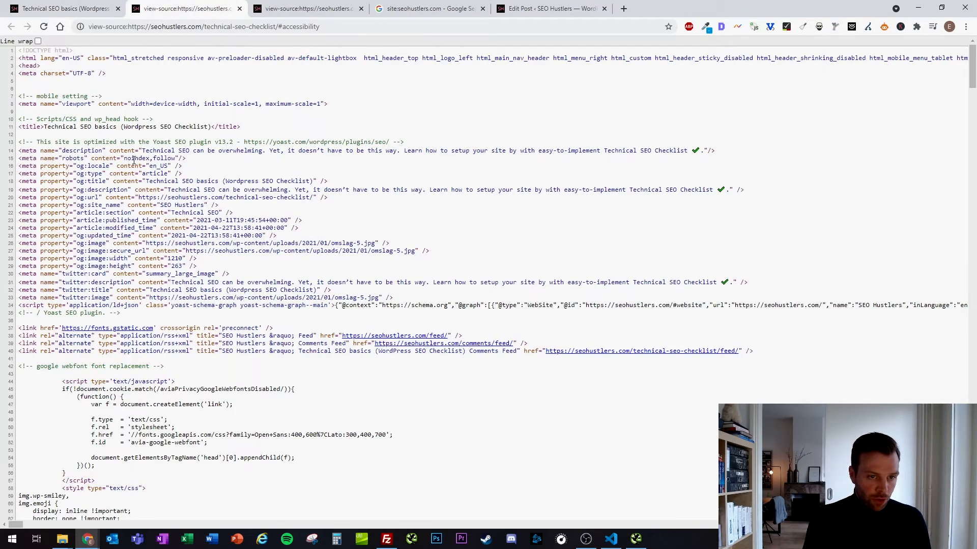
left_click_drag(151, 160, 19, 160)
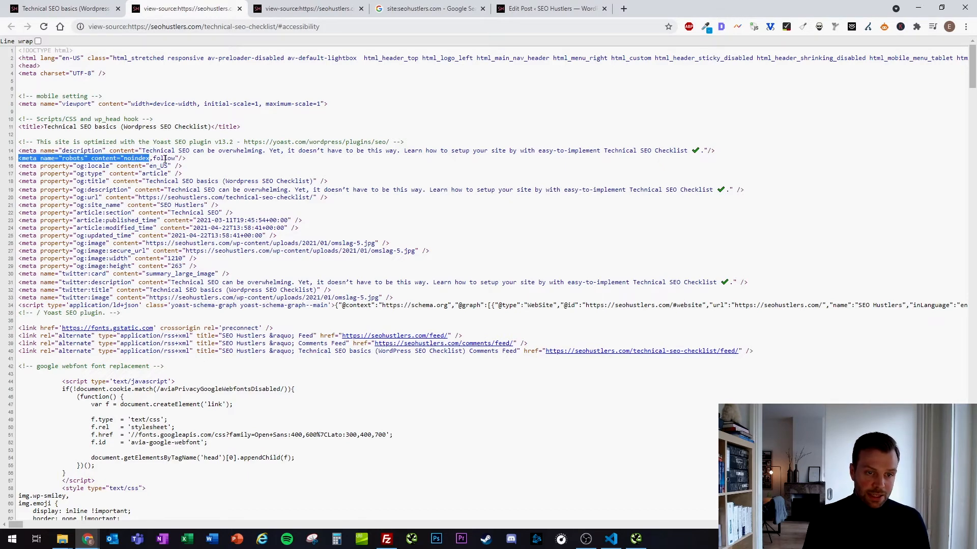
left_click(144, 160)
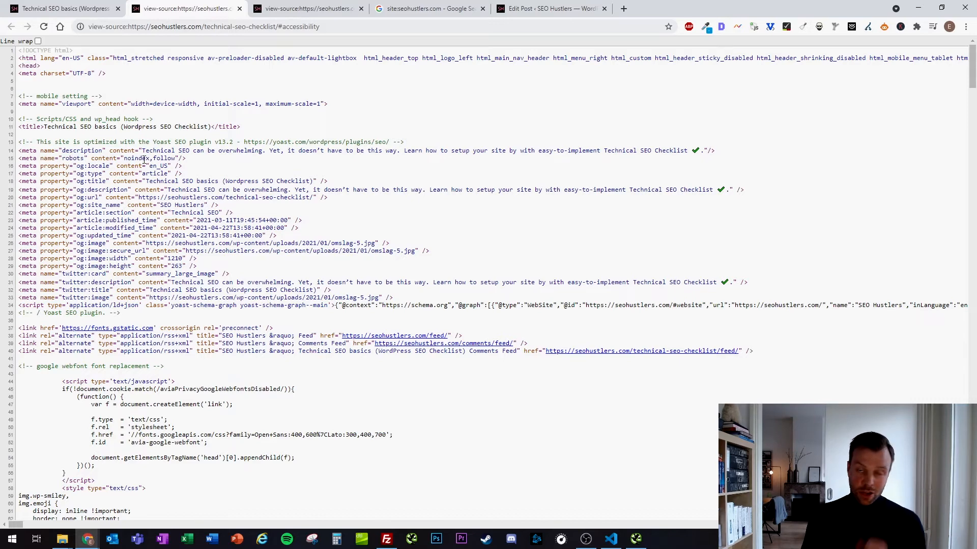
double_click(163, 158)
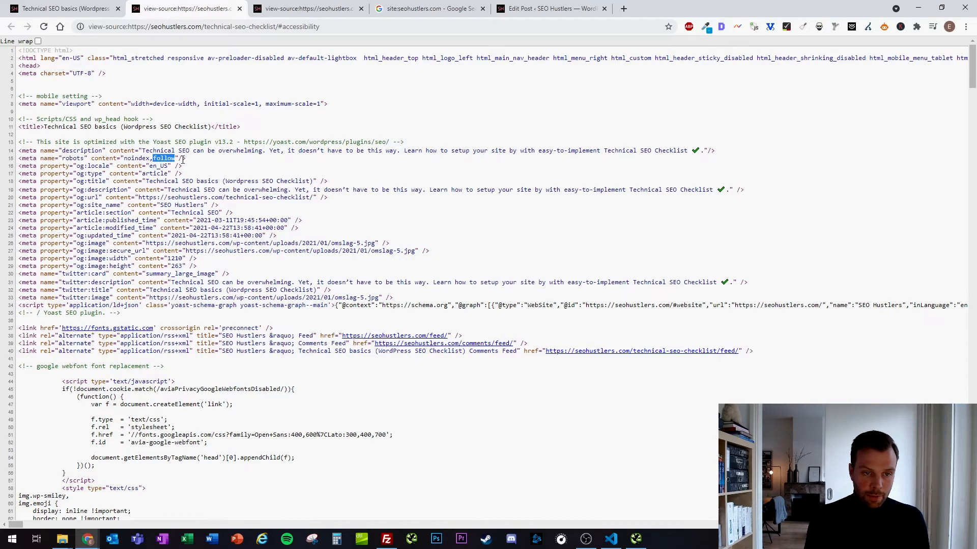
left_click_drag(193, 161, 19, 158)
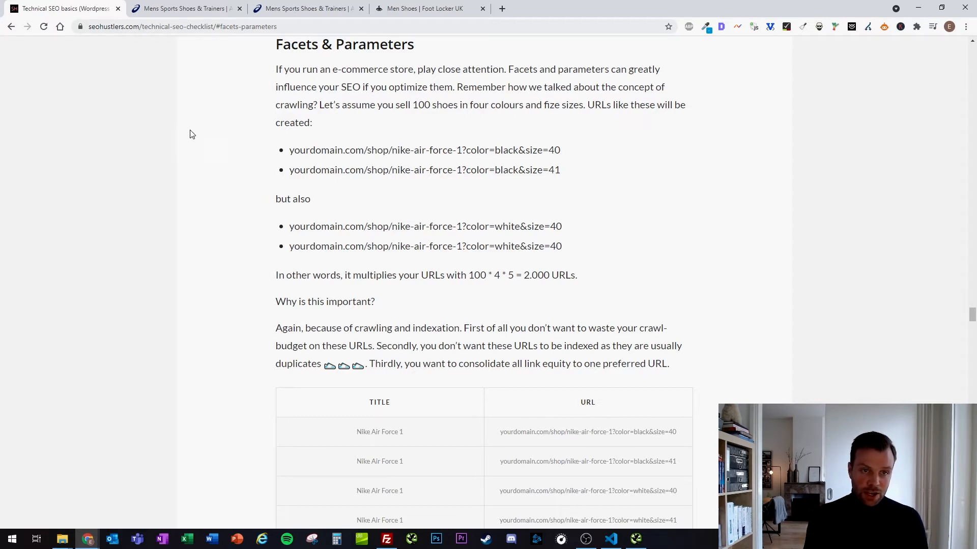
Filter the ASICS men's shoes by size 42 and highlight the size parameter in the page URL
left_click(187, 9)
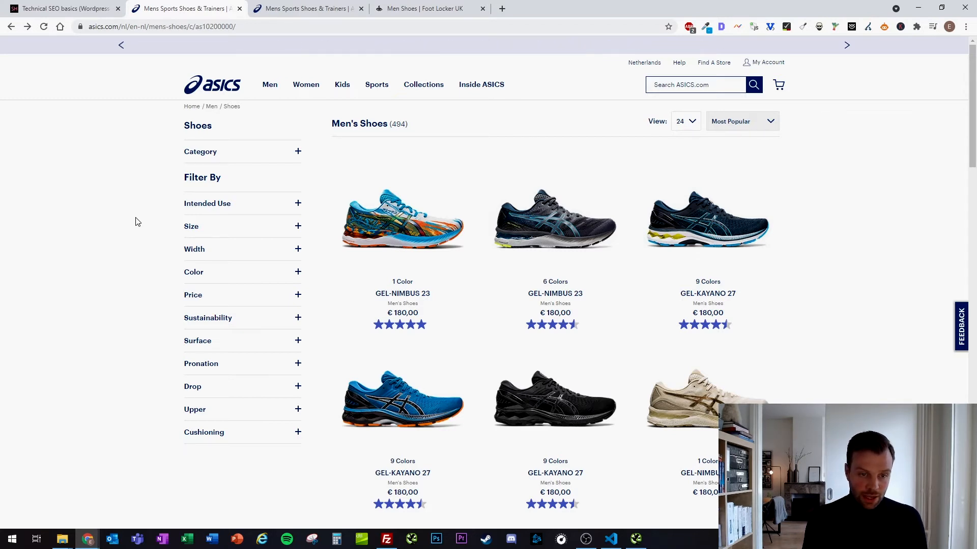
left_click(298, 229)
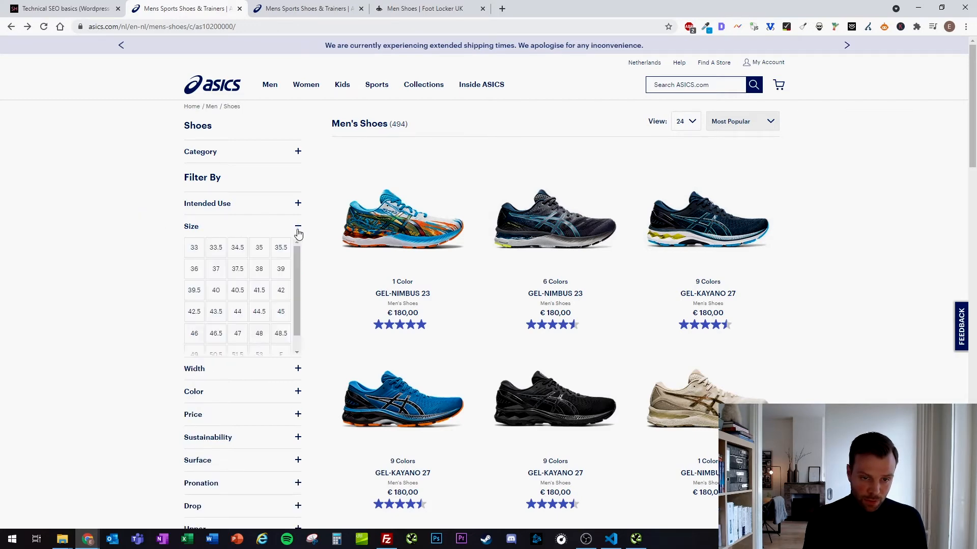
left_click(281, 295)
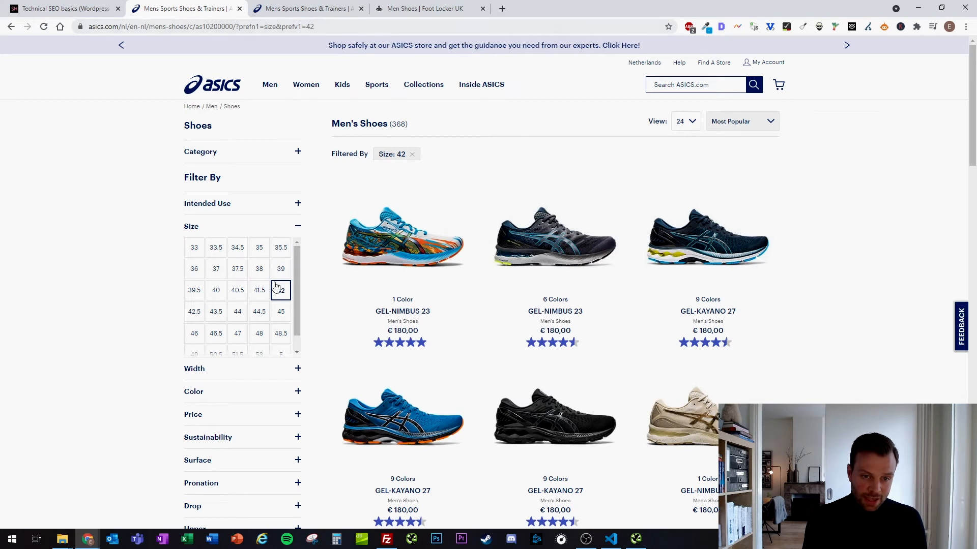
left_click_drag(237, 26, 314, 26)
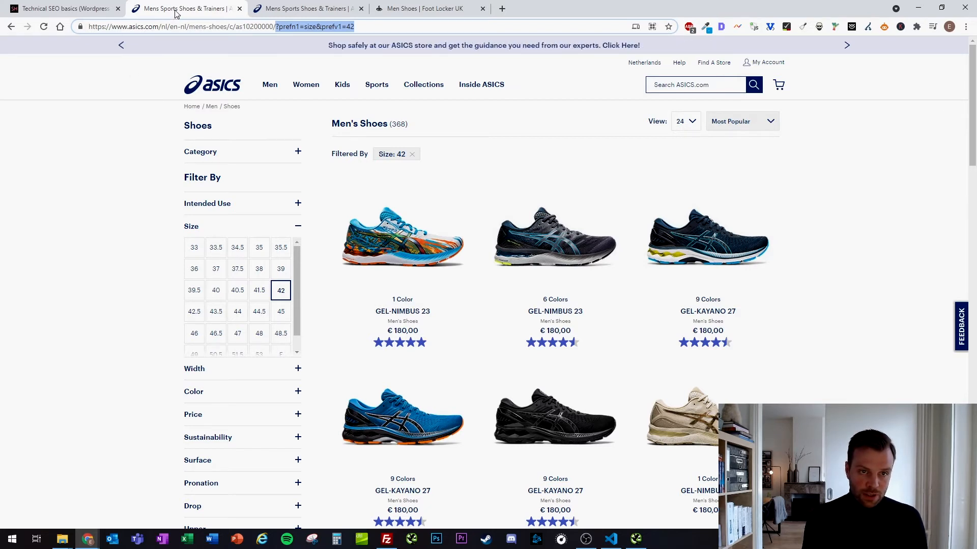
Compare the unfiltered ASICS men's shoes page with the page filtered by size 42
left_click(297, 10)
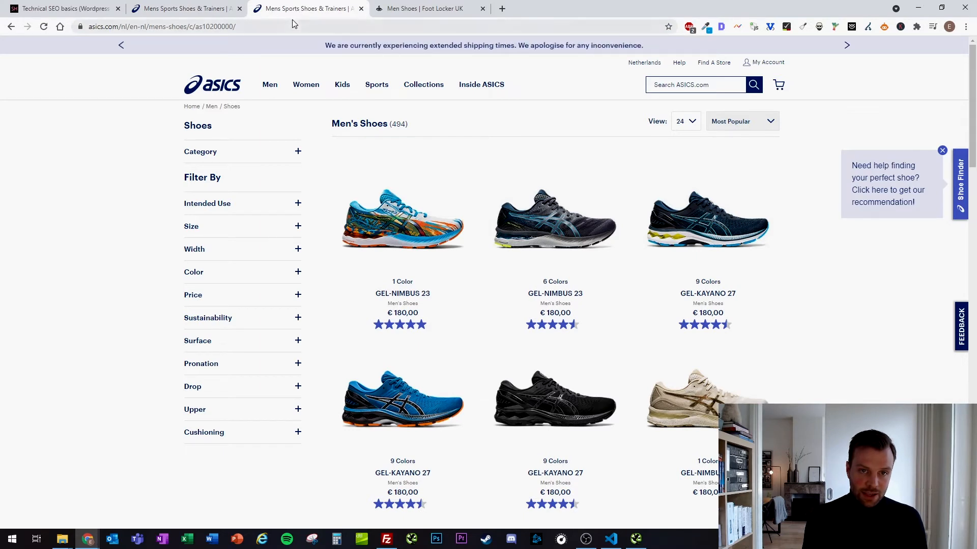
left_click(202, 13)
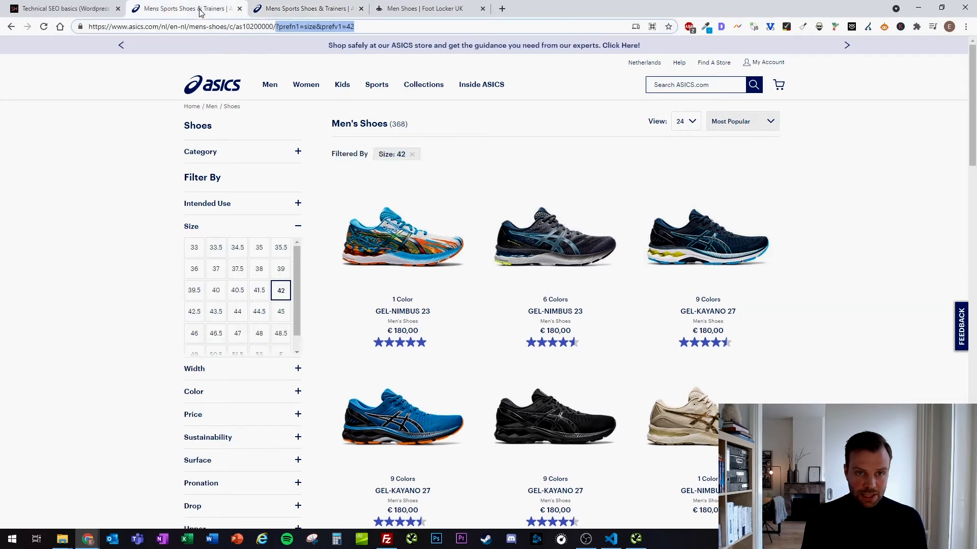
left_click(281, 6)
left_click(194, 8)
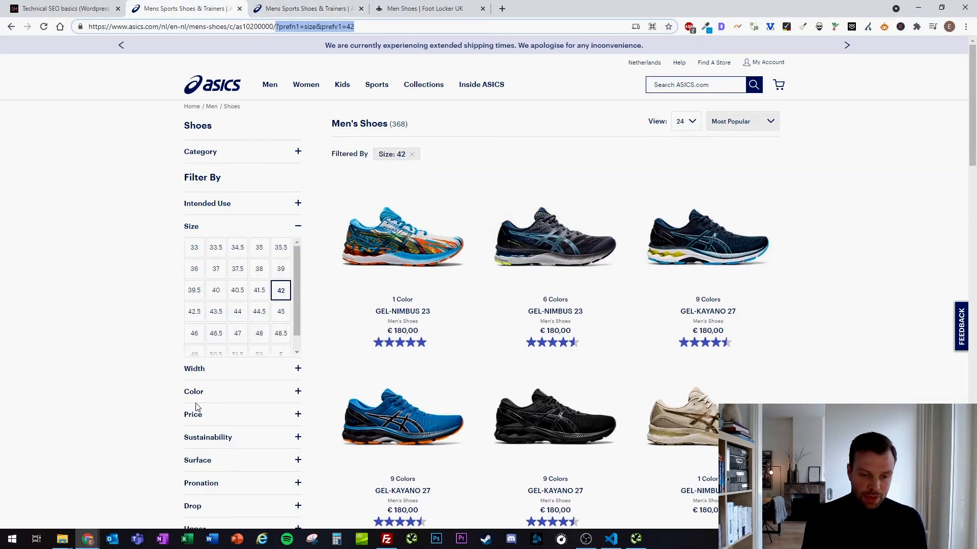
Narrow the size 42 men's shoes to the € 100 - € 149,99 price range
left_click(274, 419)
scroll(139, 385, "down", 1)
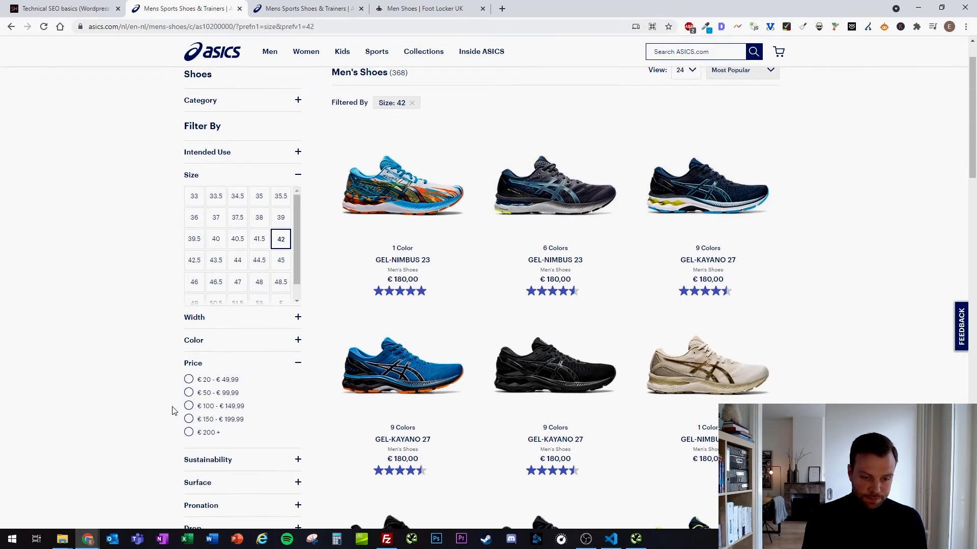
left_click(188, 407)
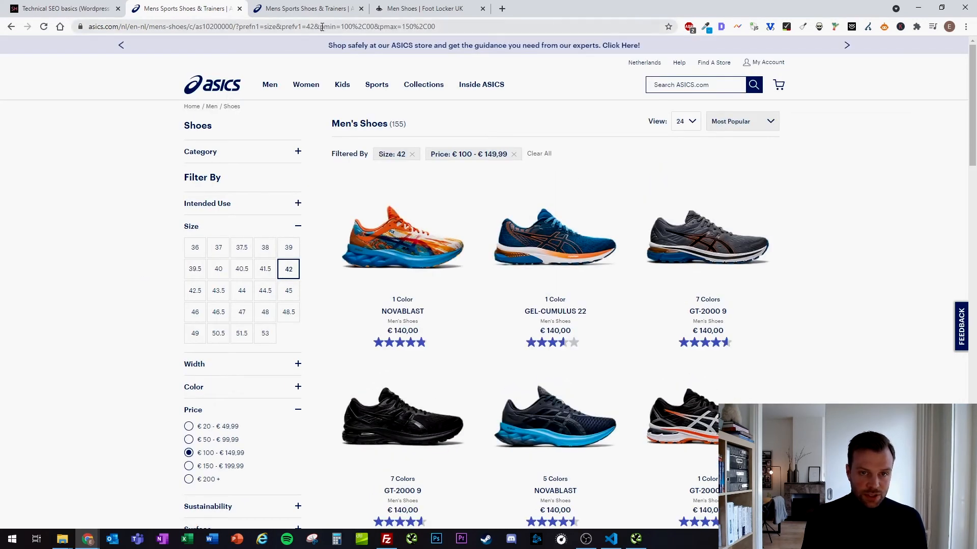
Highlight the pmin and pmax price parameters in the filtered page's URL and look over the available size filters
left_click_drag(319, 27, 473, 30)
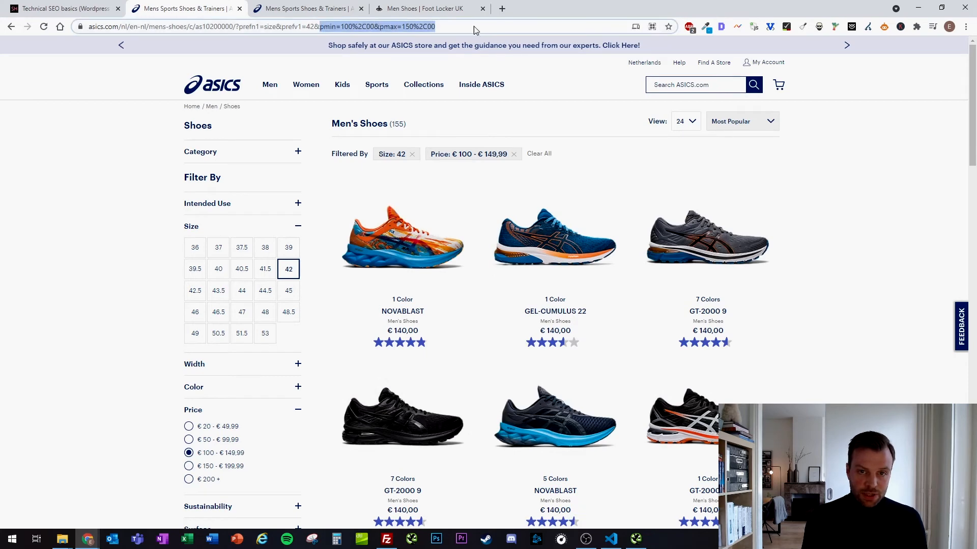
left_click(143, 159)
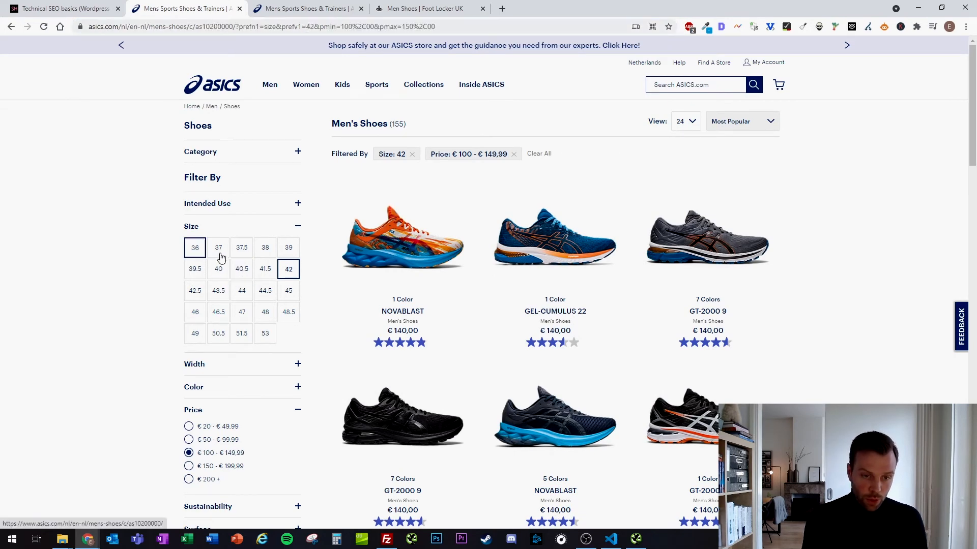
scroll(116, 288, "down", 2)
scroll(132, 325, "up", 2)
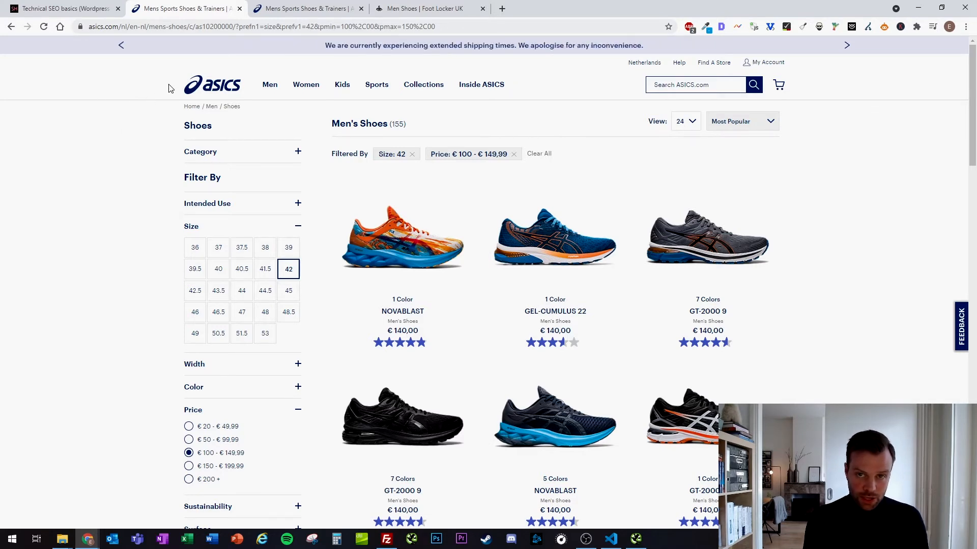
Check the SEO extension's overview for the filtered men's shoes page and for the unfiltered one
left_click(721, 27)
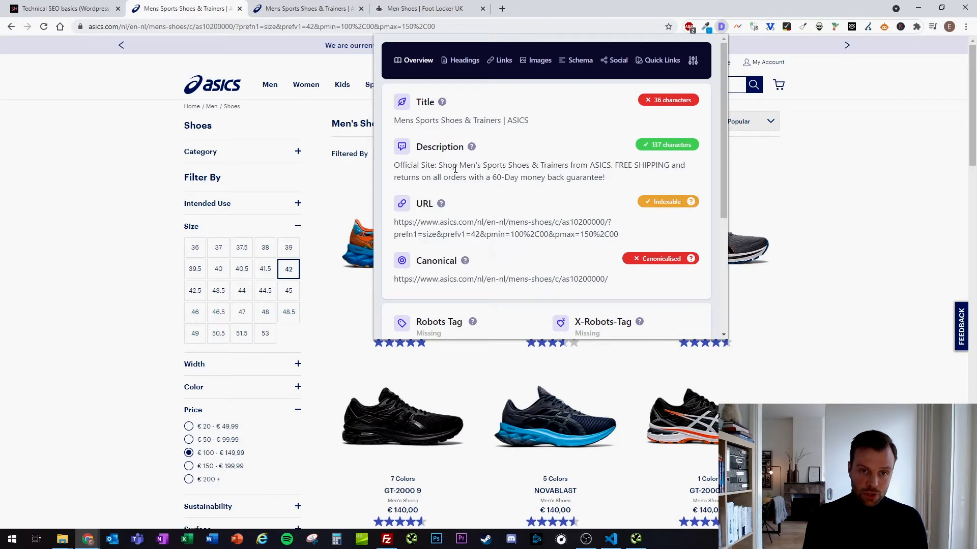
left_click(316, 9)
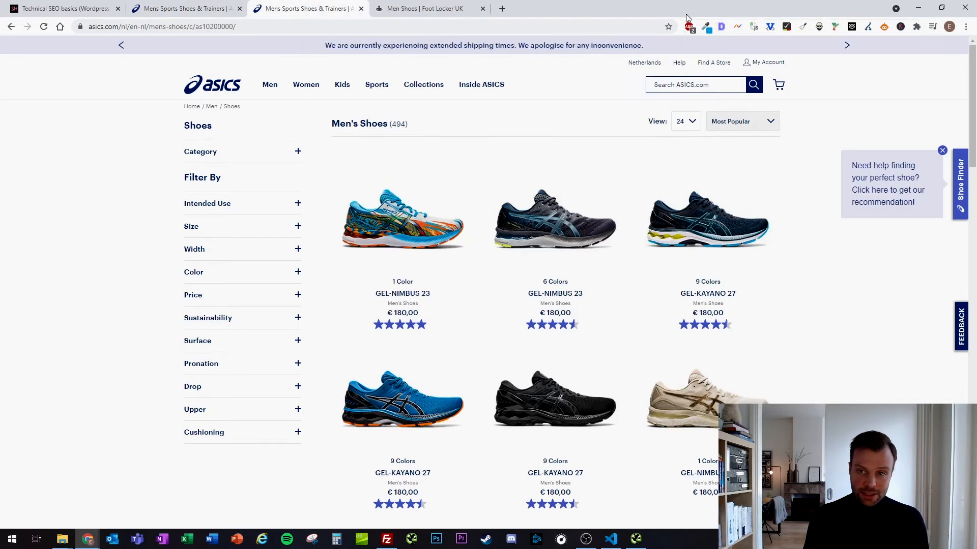
left_click(721, 26)
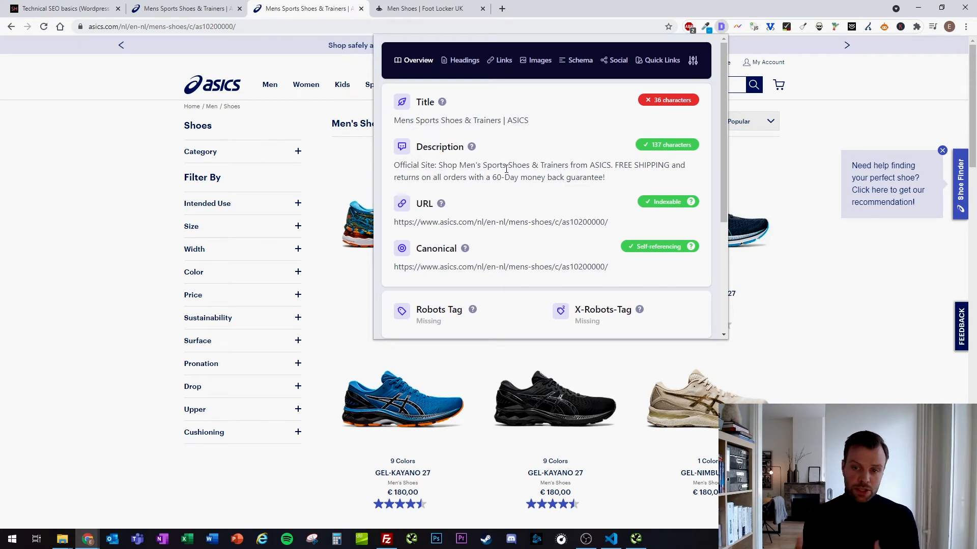
Compare the filtered page's URL with its canonical URL in the SEO overview, highlighting each in turn
left_click(212, 9)
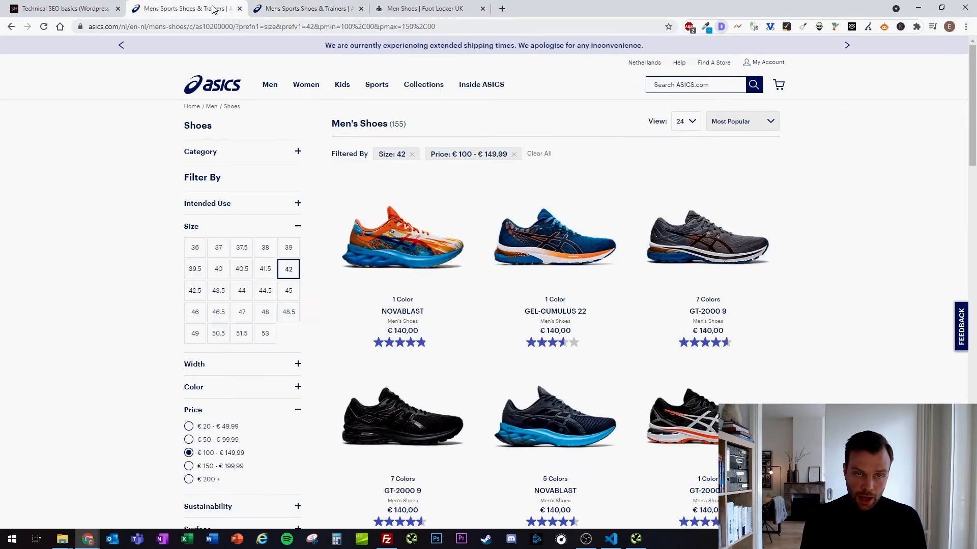
left_click(721, 27)
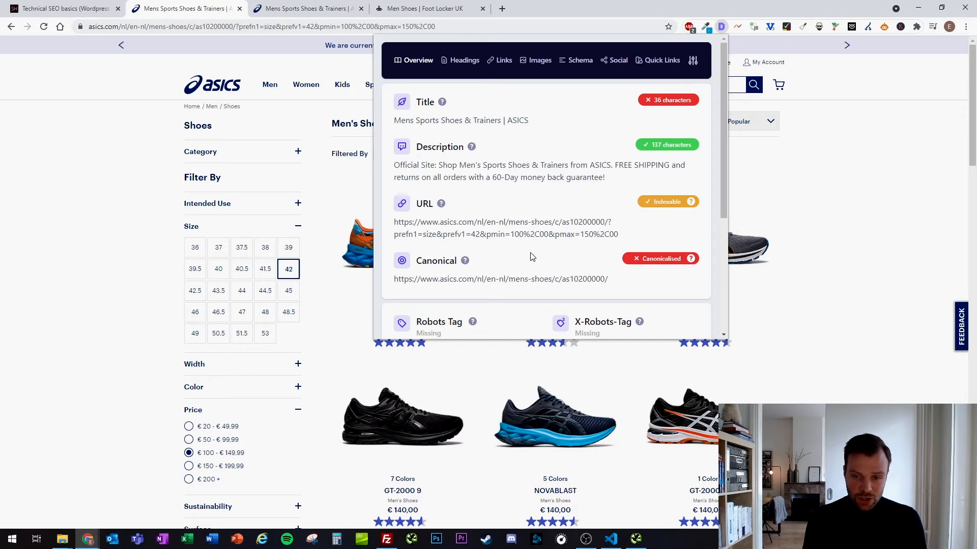
left_click_drag(618, 235, 393, 222)
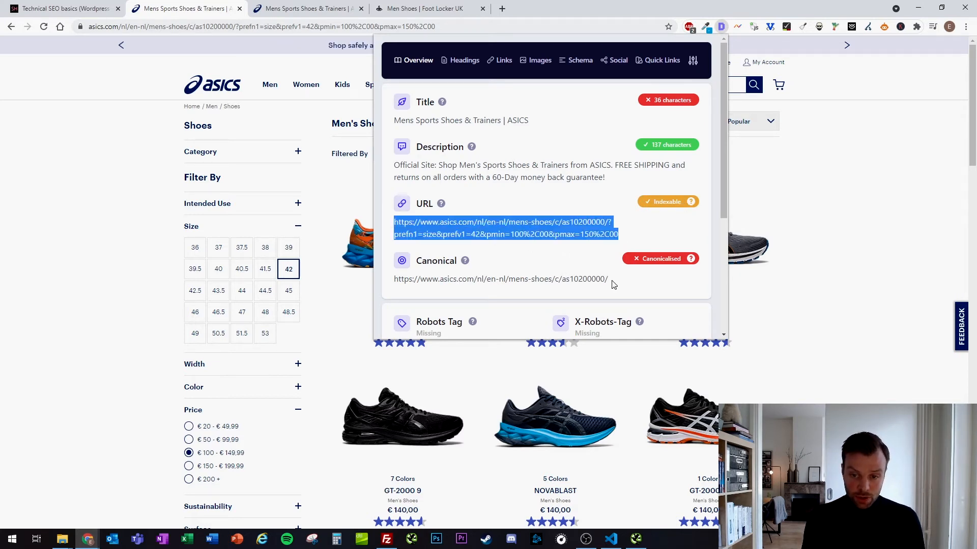
left_click_drag(616, 279, 392, 291)
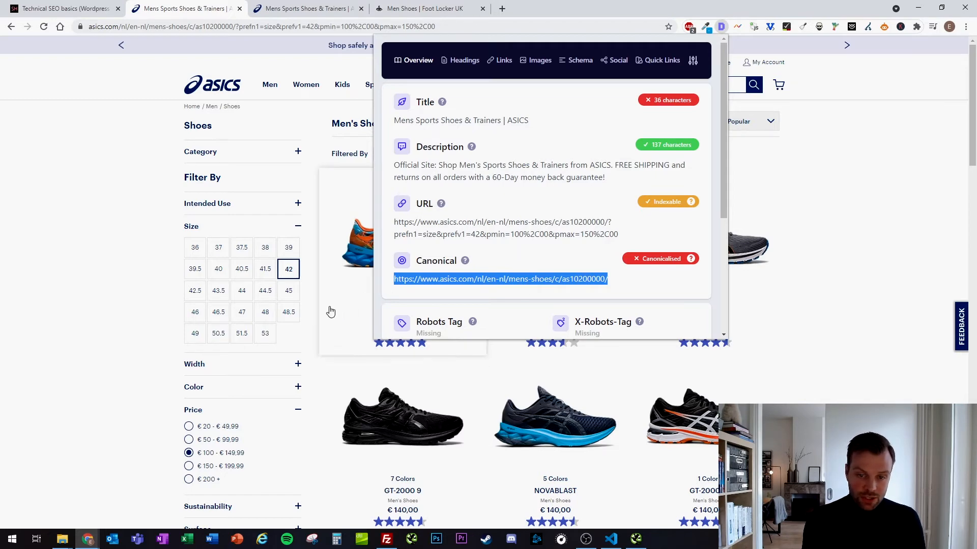
left_click(137, 231)
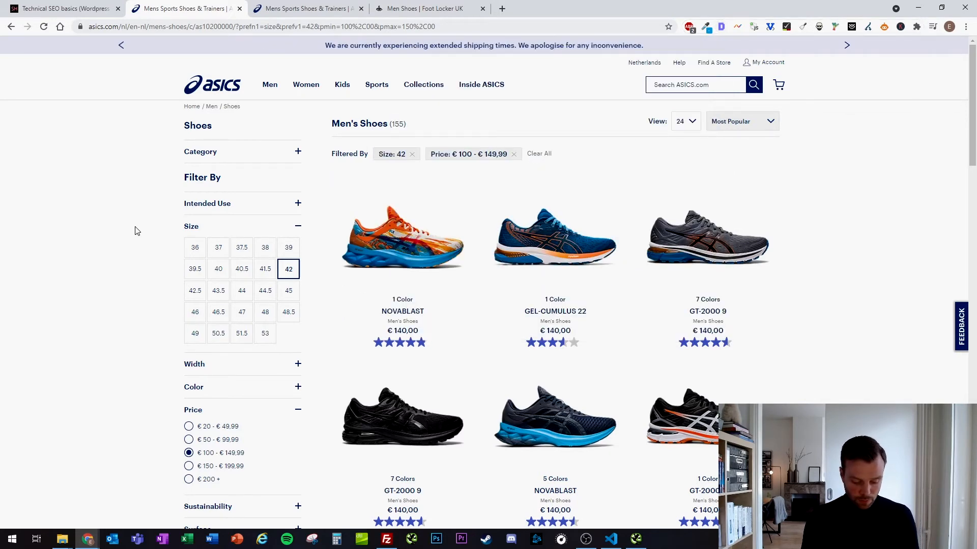
Search the filtered page's source code for "canonical" and highlight the filter parameters in the source page's address
key("ctrl+u")
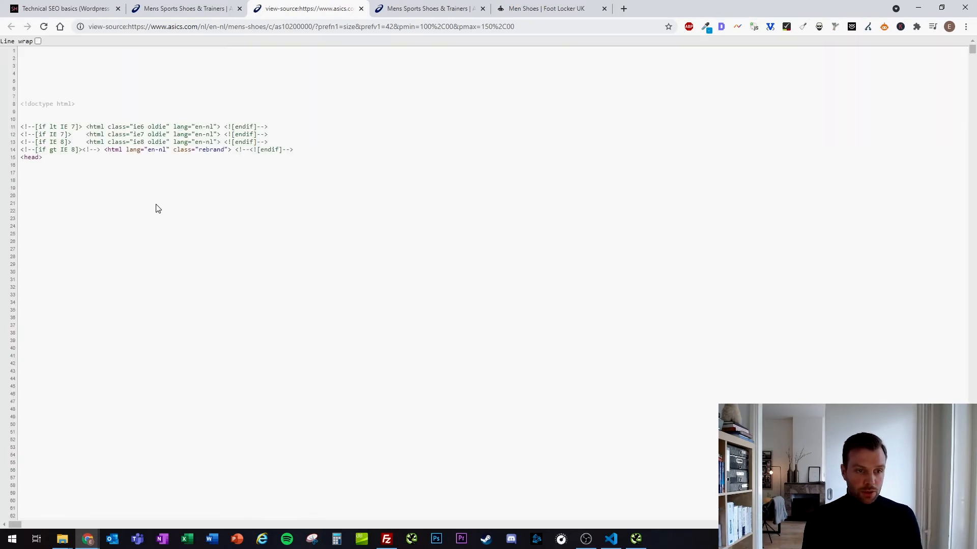
scroll(159, 210, "down", 9)
key("ctrl+f")
type("canonical")
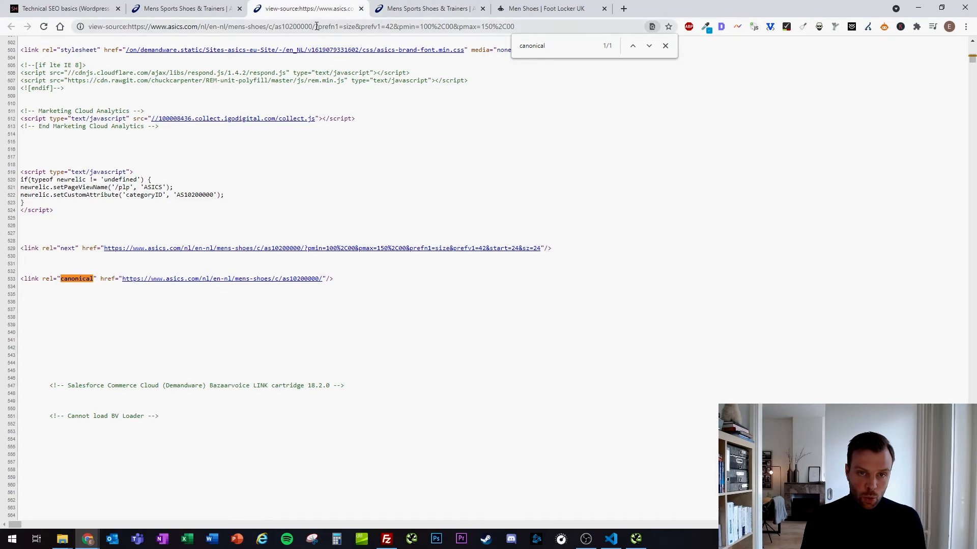
left_click_drag(315, 26, 517, 29)
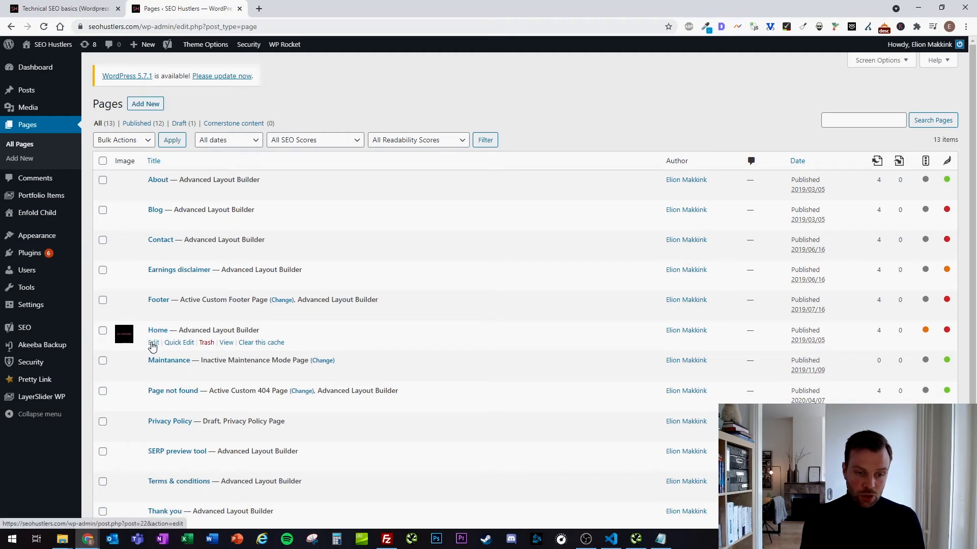
Open the WordPress Home page for full editing and expand the advanced Yoast SEO settings
left_click(169, 346)
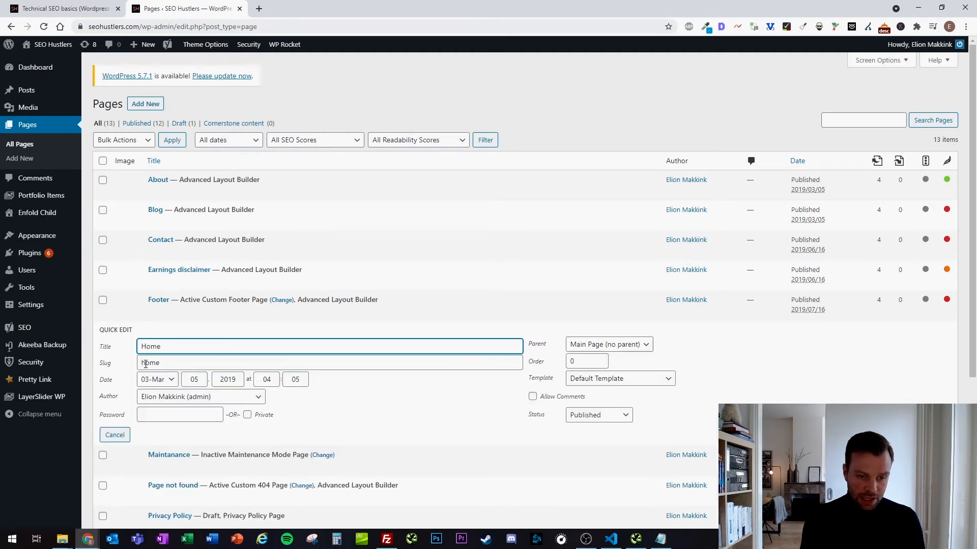
left_click(114, 435)
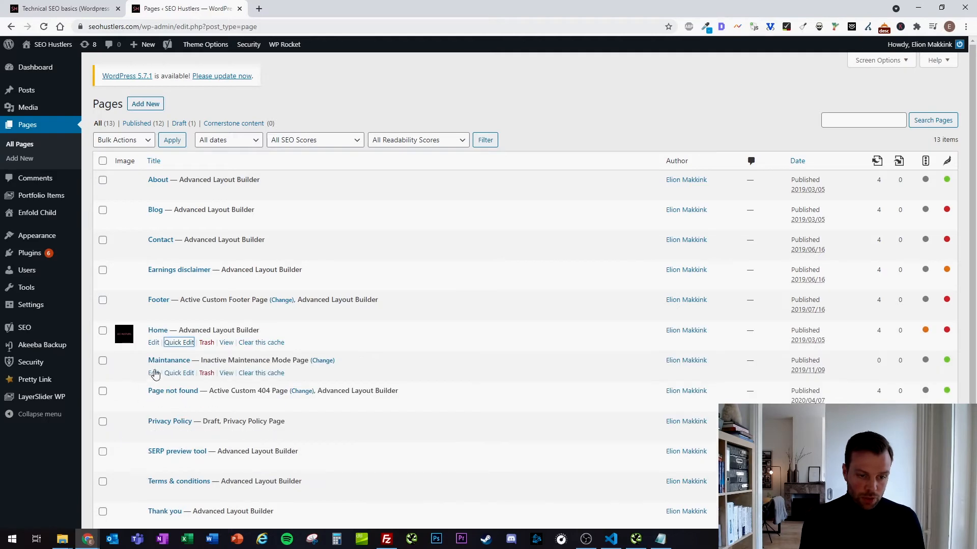
left_click(154, 343)
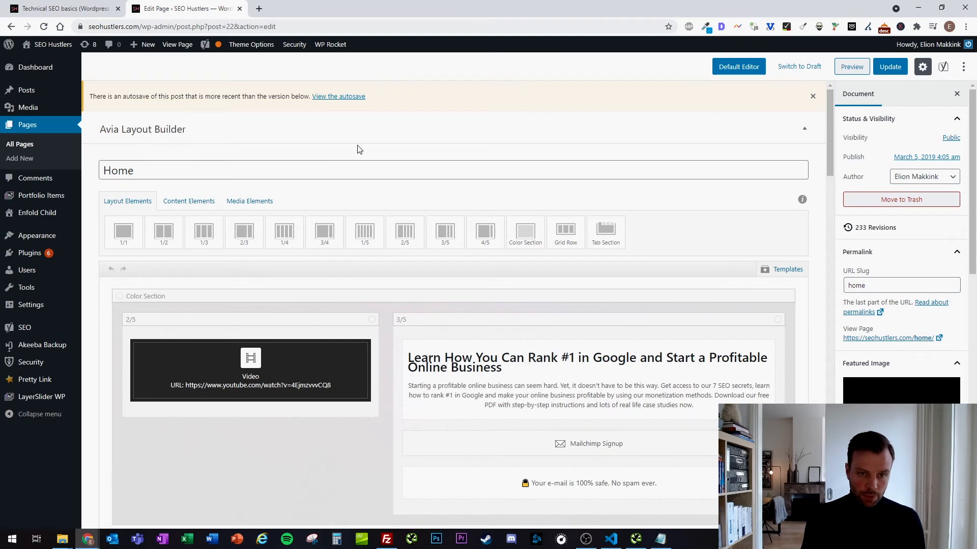
scroll(358, 149, "down", 5)
scroll(358, 149, "down", 10)
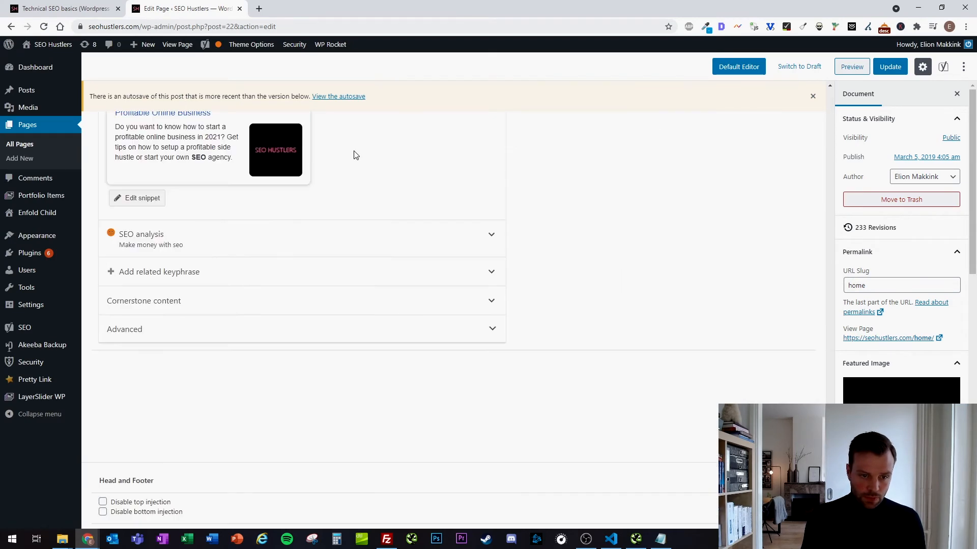
left_click(168, 333)
scroll(158, 343, "down", 4)
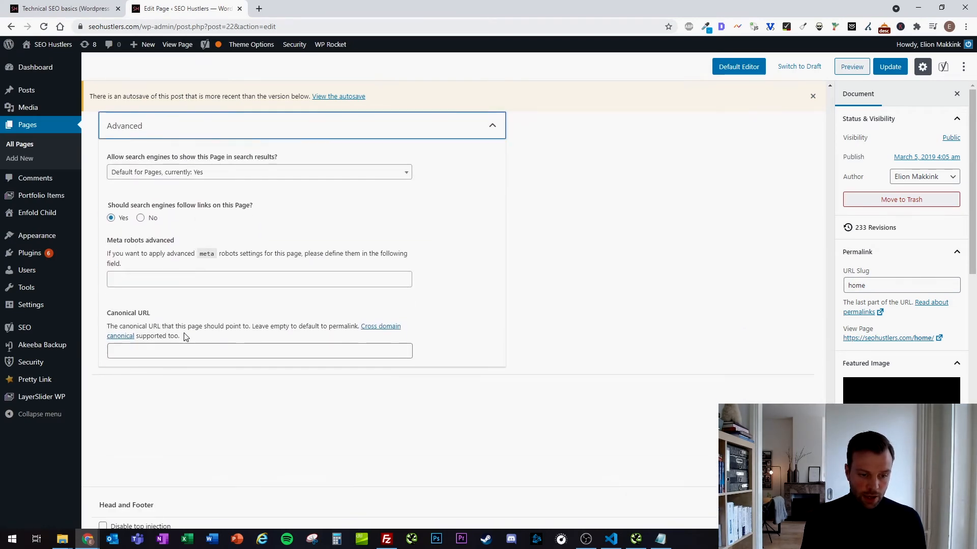
left_click(149, 354)
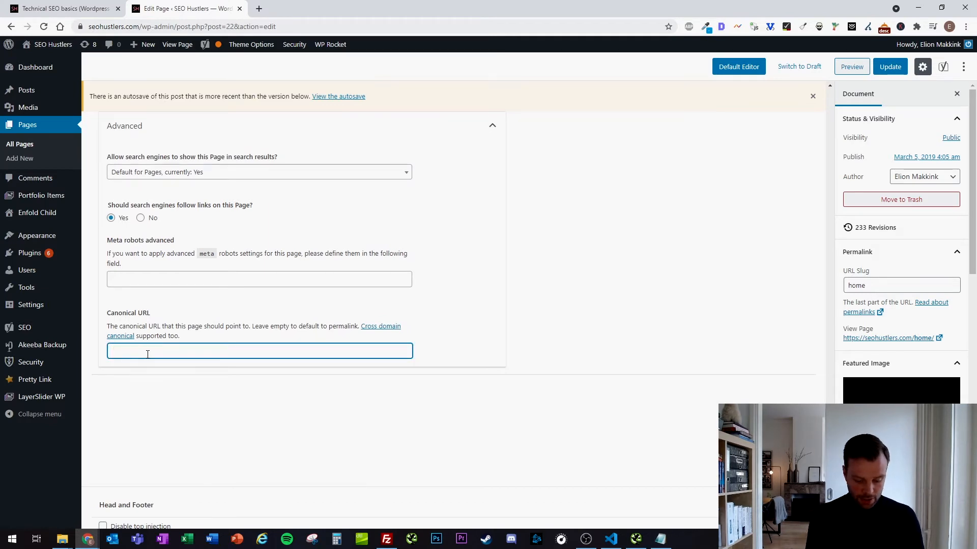
type("https:??")
key("BackSpace")
key("BackSpace")
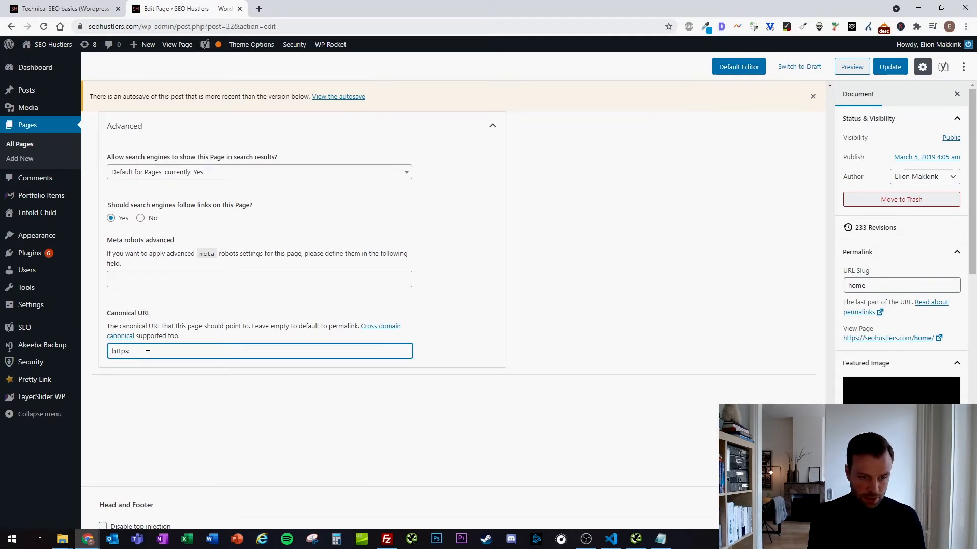
type("//seohustlers.com")
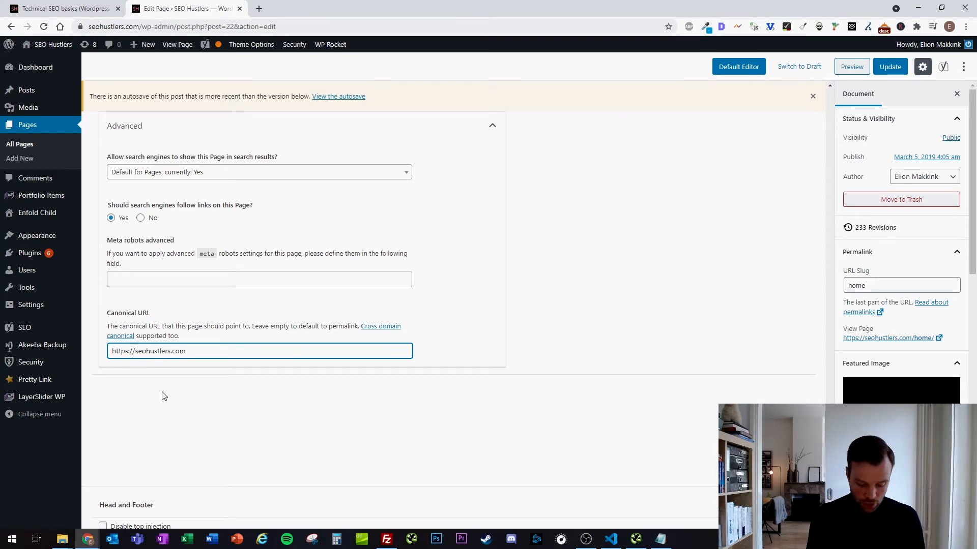
type("/home/")
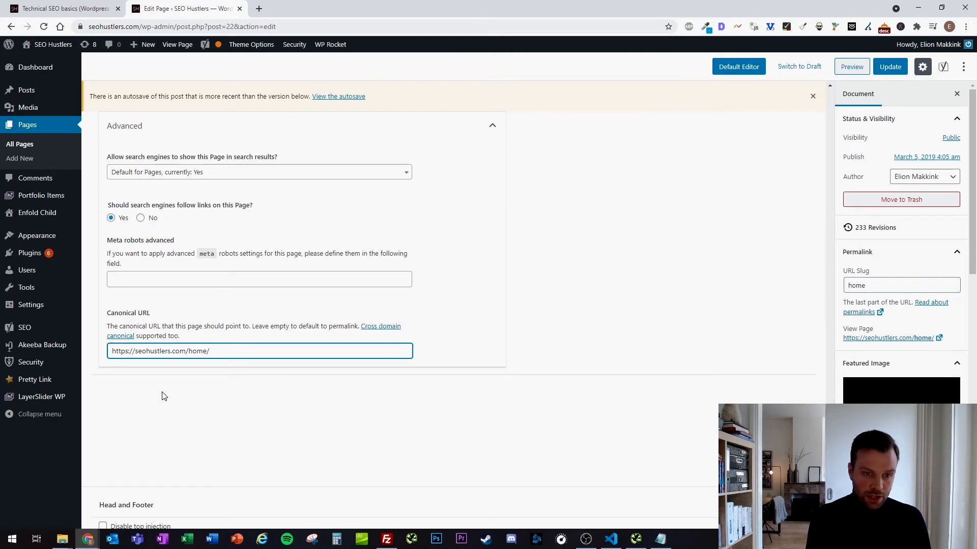
Remove the trailing home/ from the Home page's canonical URL
key("BackSpace")
key("BackSpace")
key("BackSpace")
key("BackSpace")
key("BackSpace")
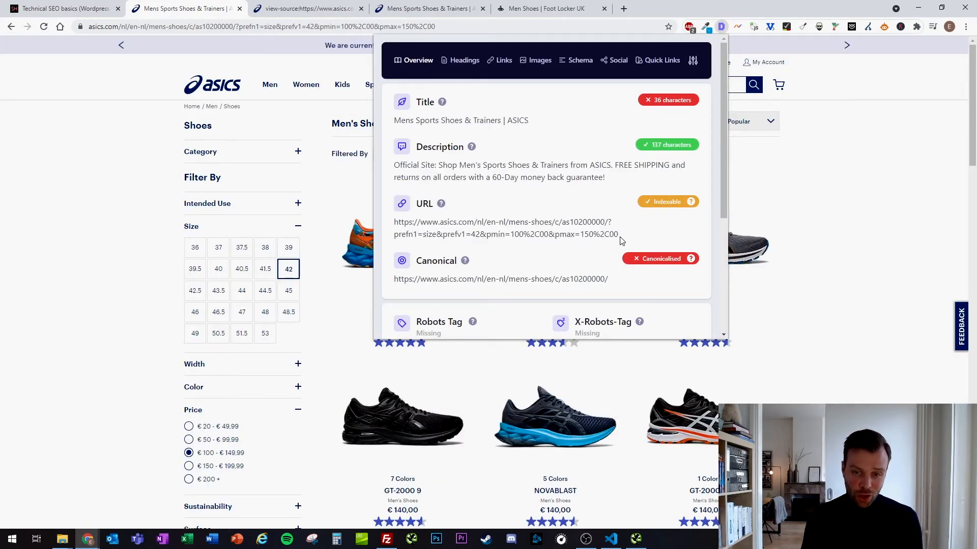
Highlight the filtered ASICS page's full URL in the SEO overview and open the site's robots.txt
left_click_drag(620, 238, 484, 224)
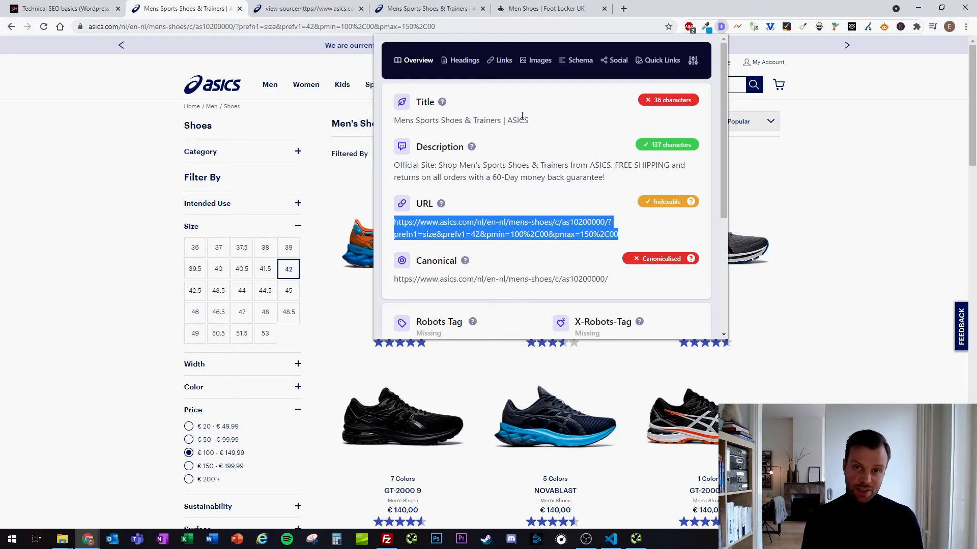
scroll(559, 204, "down", 4)
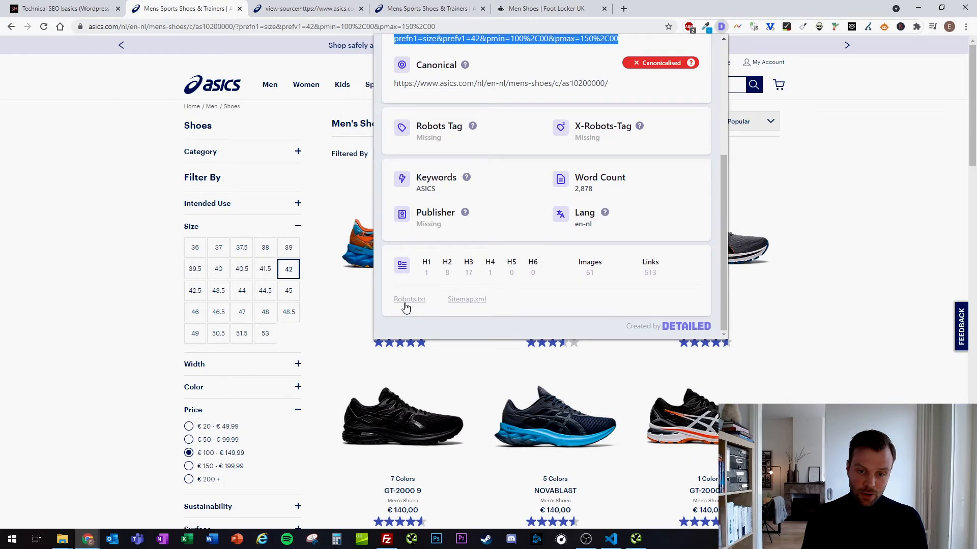
left_click(410, 300)
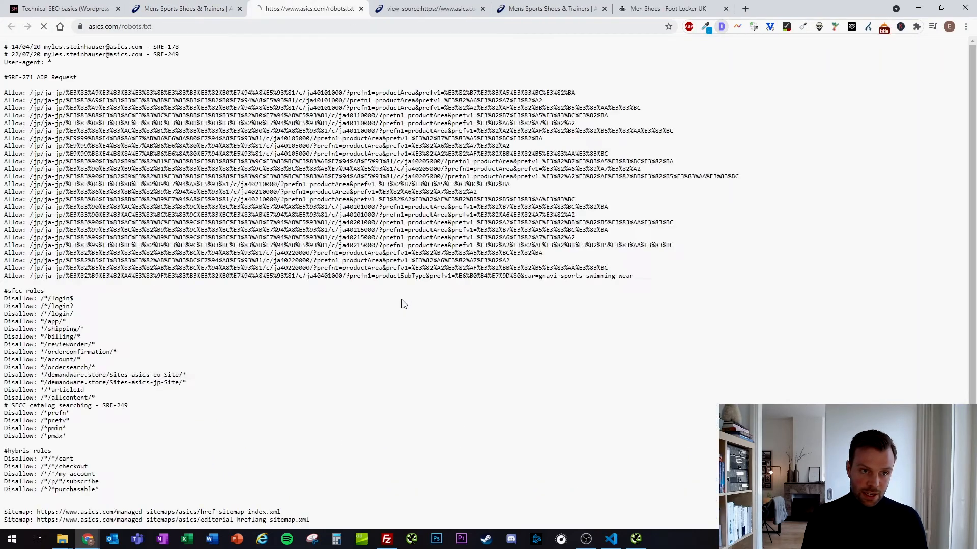
Highlight the robots.txt part of the file's web address, then clear the selection
left_click(122, 28)
left_click_drag(160, 26, 193, 28)
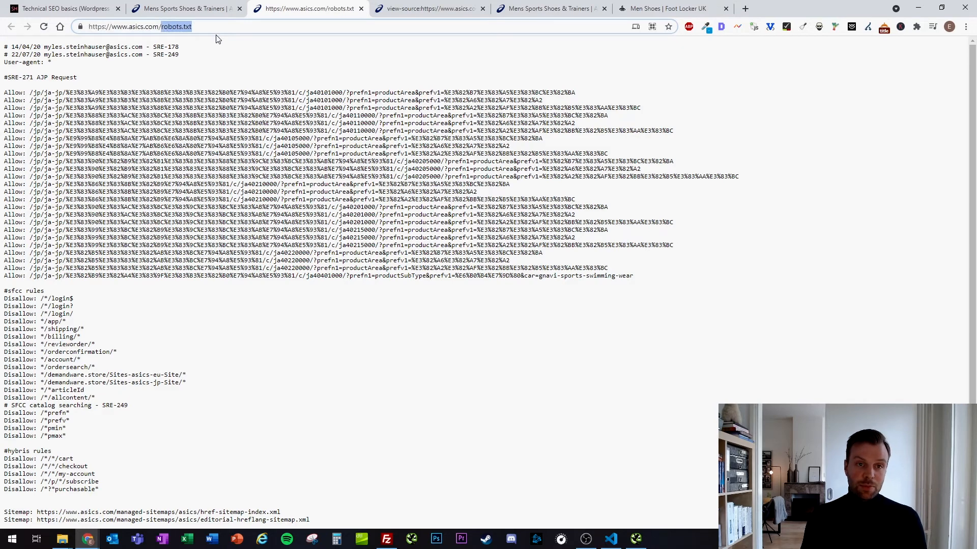
left_click(268, 77)
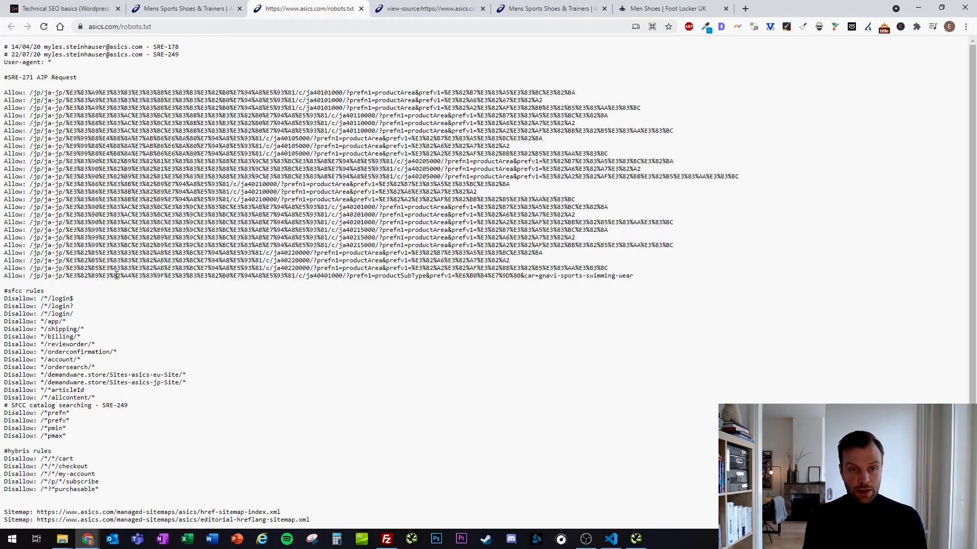
Highlight the filter parameters in the filtered page's URL and the Disallow rule for prefv in robots.txt
left_click(219, 10)
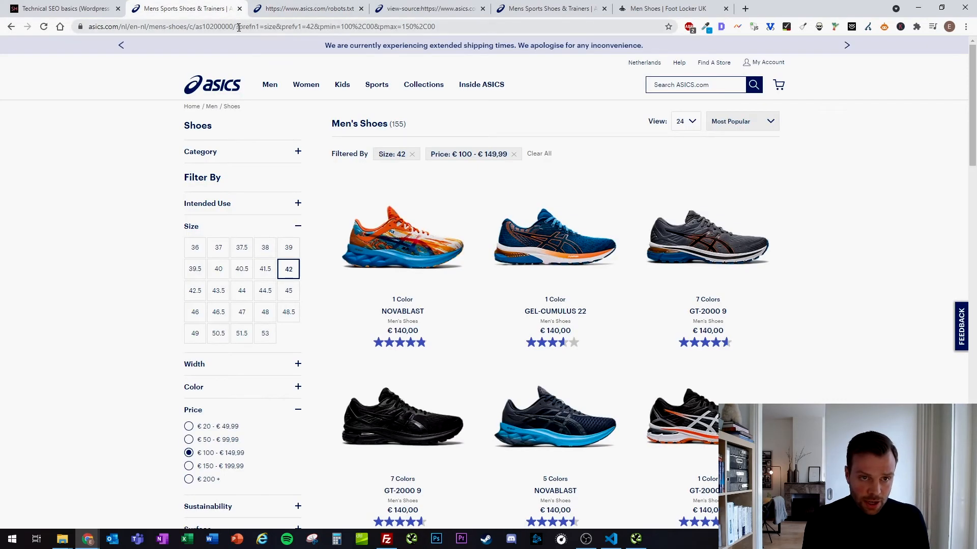
left_click_drag(239, 27, 458, 31)
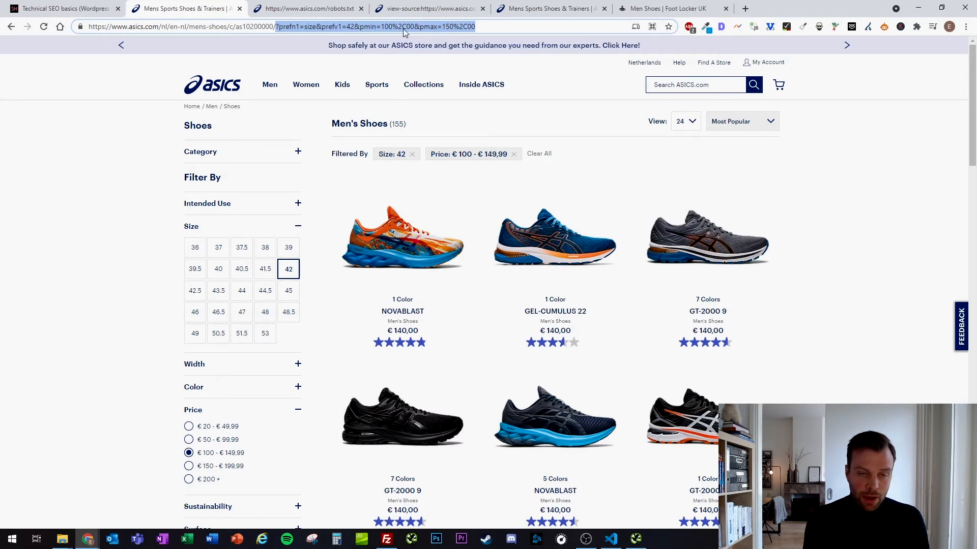
left_click(304, 10)
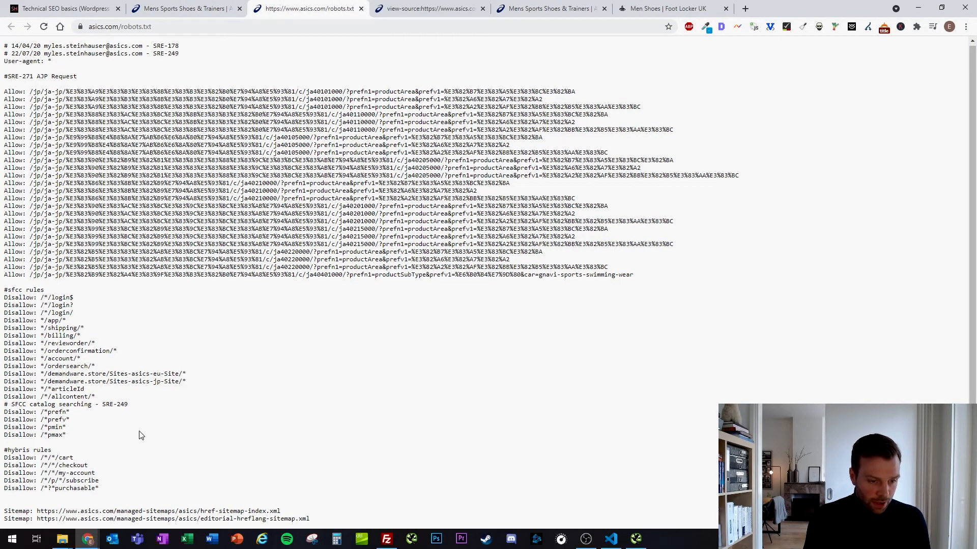
left_click_drag(75, 423, 3, 421)
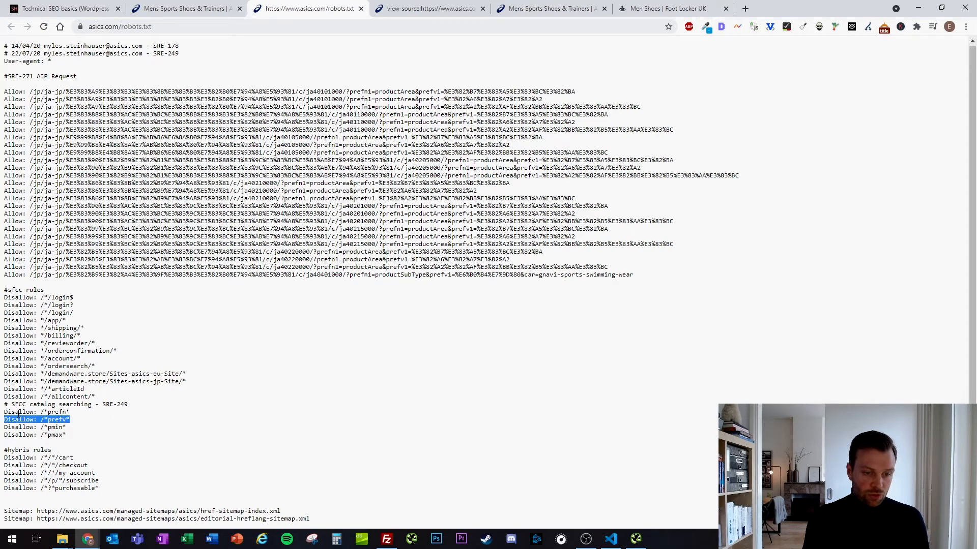
left_click_drag(68, 420, 48, 418)
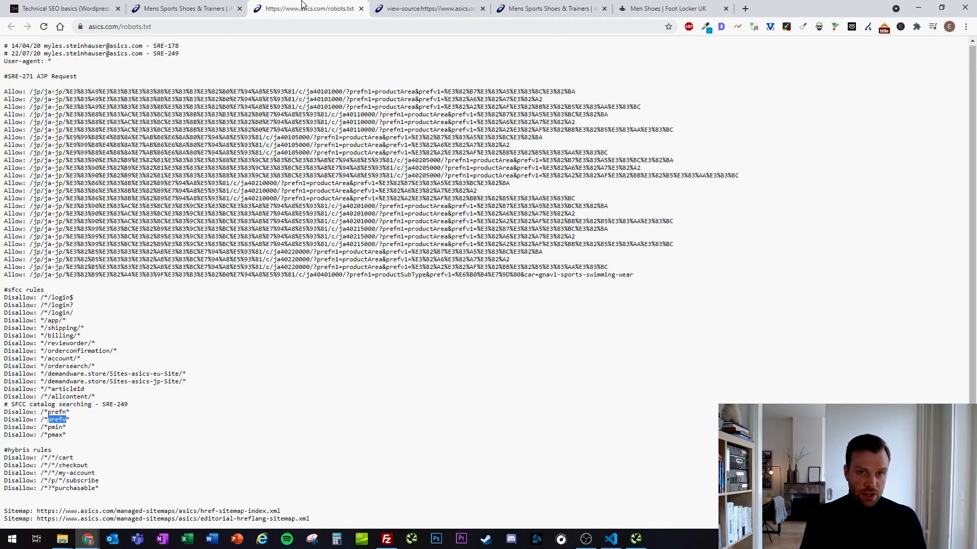
Highlight the prefv parameter in the filtered ASICS page's URL and the matching Disallow rule in robots.txt
left_click(231, 9)
left_click(338, 27)
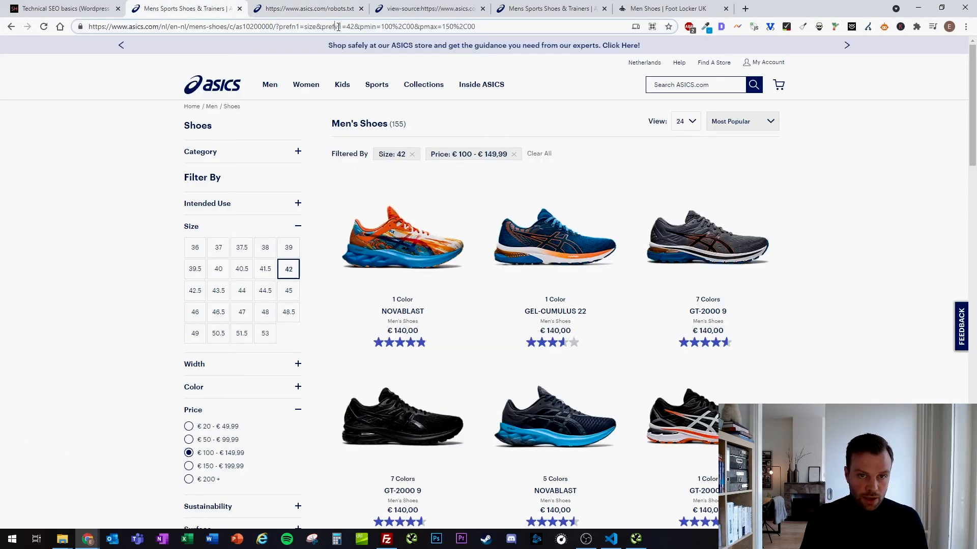
left_click_drag(338, 26, 322, 26)
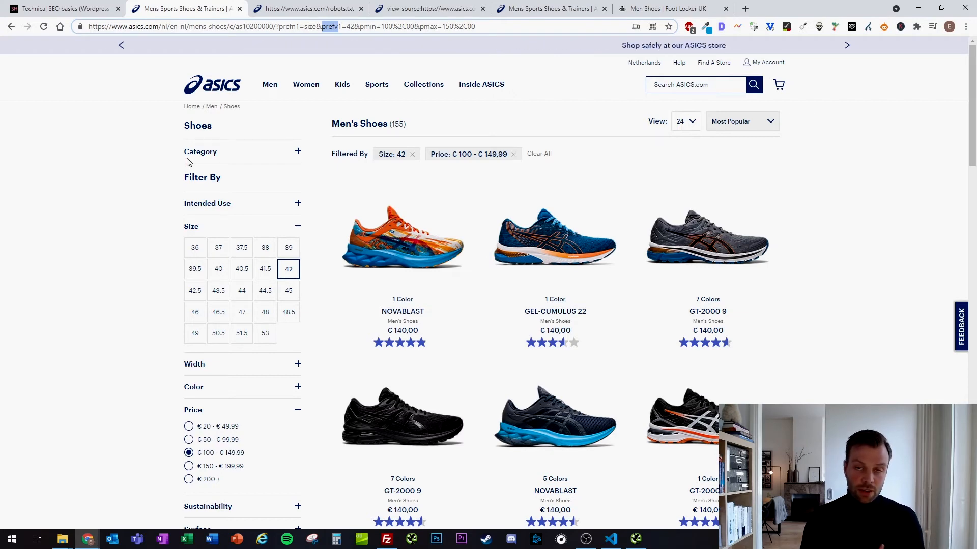
left_click(301, 8)
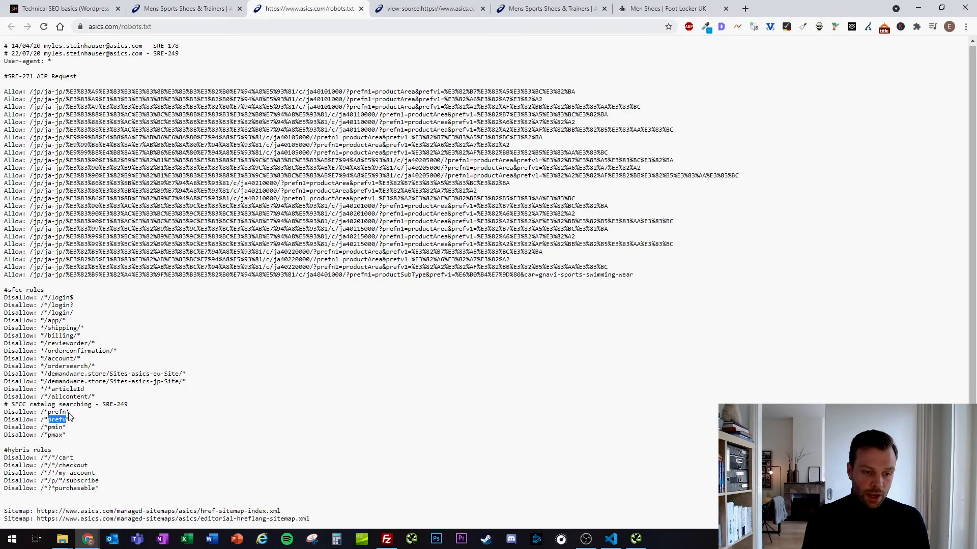
left_click_drag(69, 422, 45, 421)
left_click(43, 421)
left_click(43, 421)
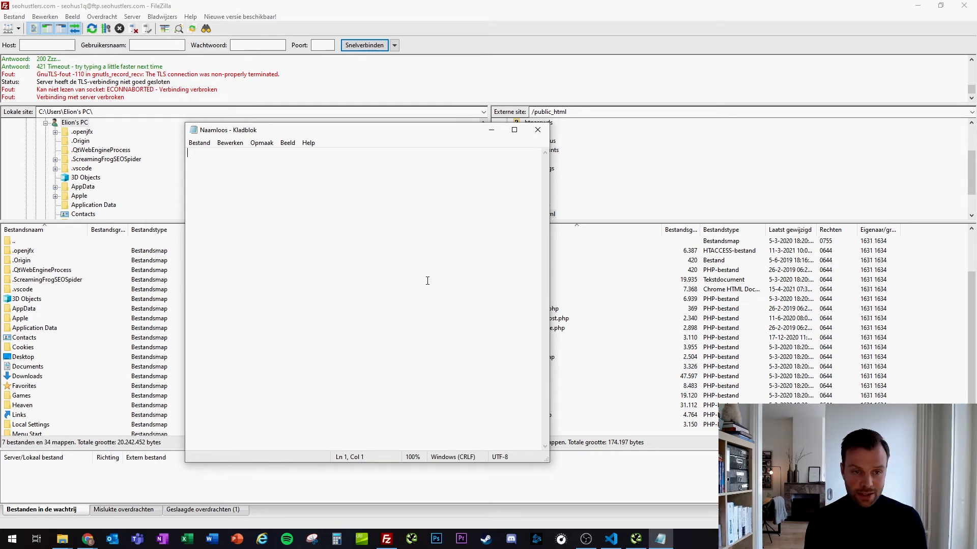
Switch to the blank Notepad document and write User-agent: *, a blank line and the rule Disallow: /?search=
type("User-agent")
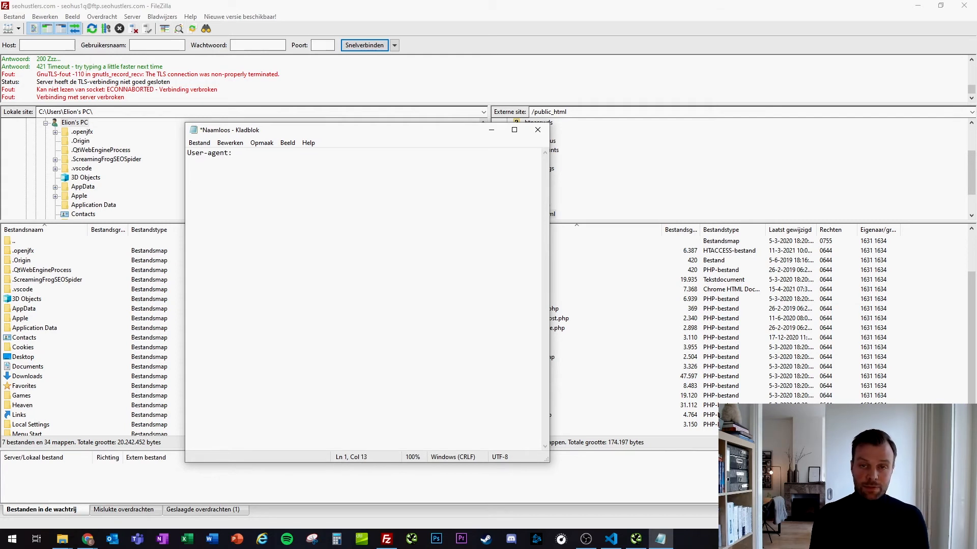
type(": *  ")
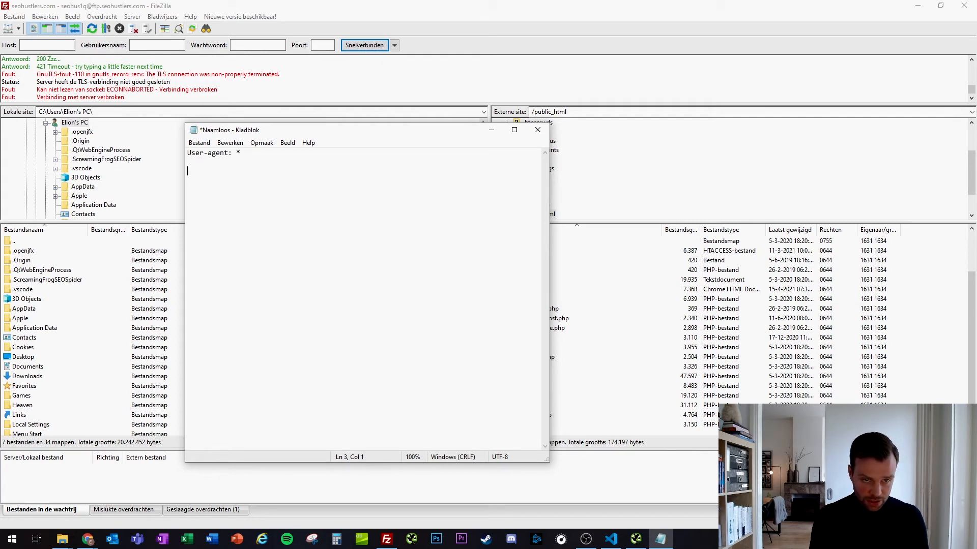
type("Disallow")
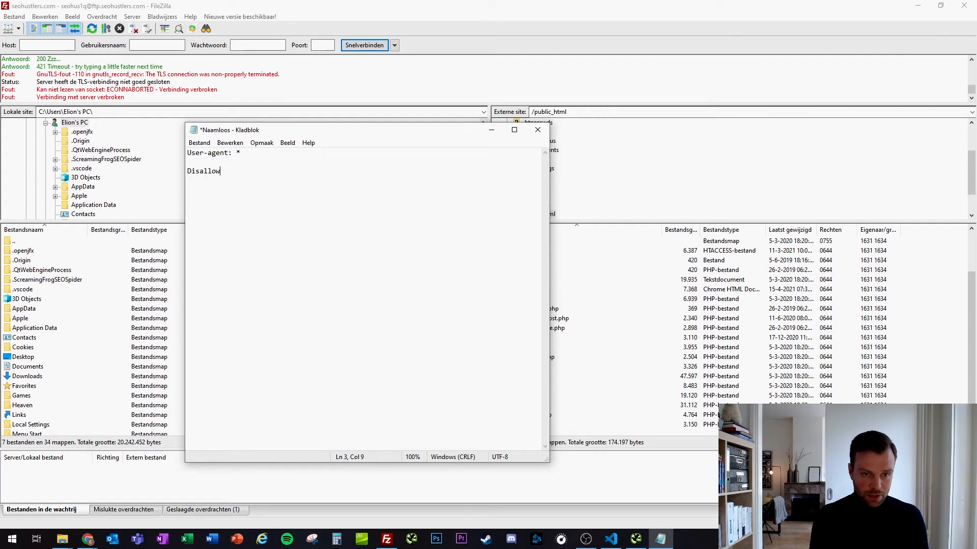
type(": /")
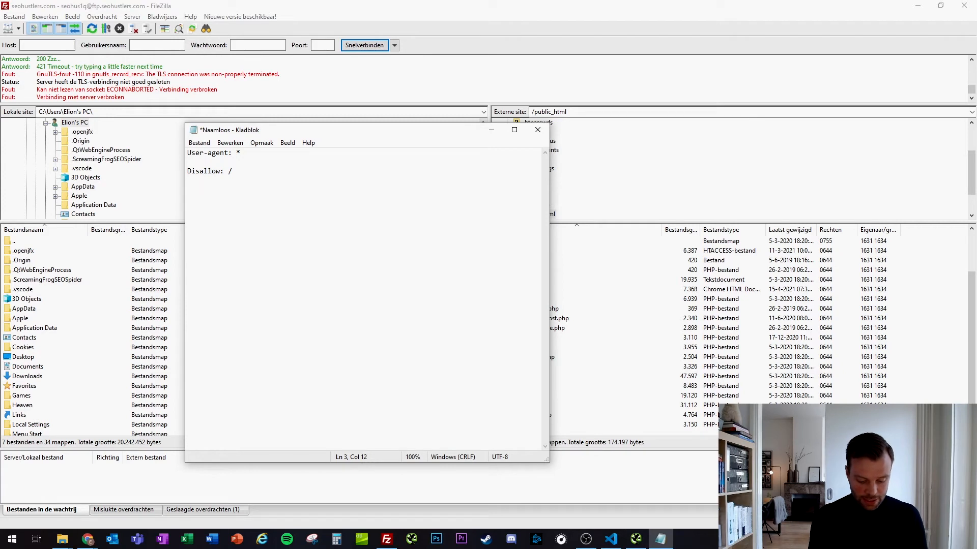
type("*?search= ")
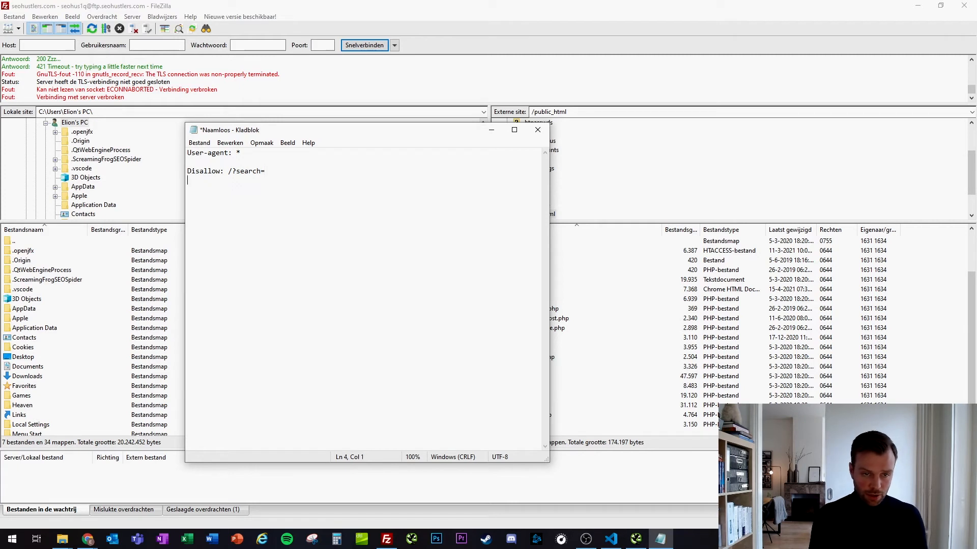
Insert the * wildcard after the slash in the search rule and add Disallow: /*?color= on the line below it
type("Disallow:")
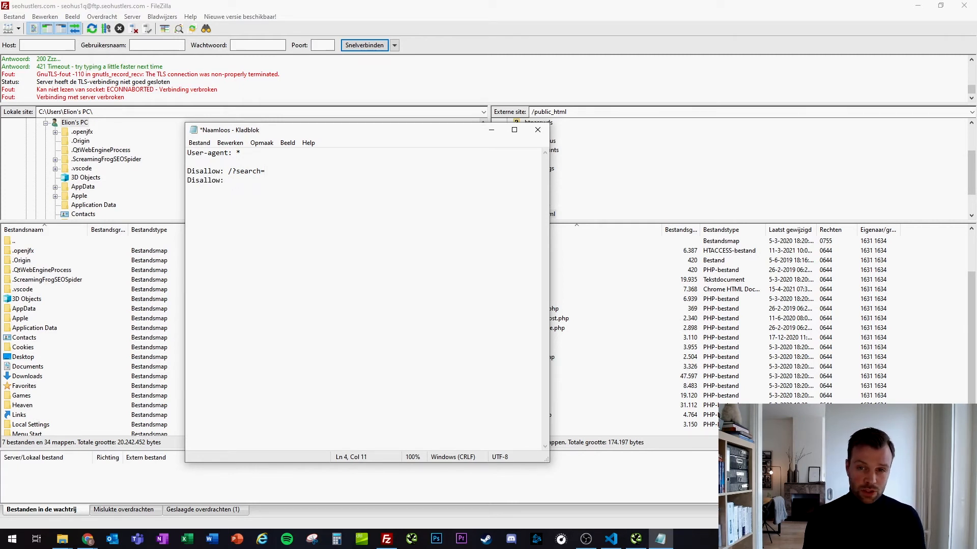
type(" /")
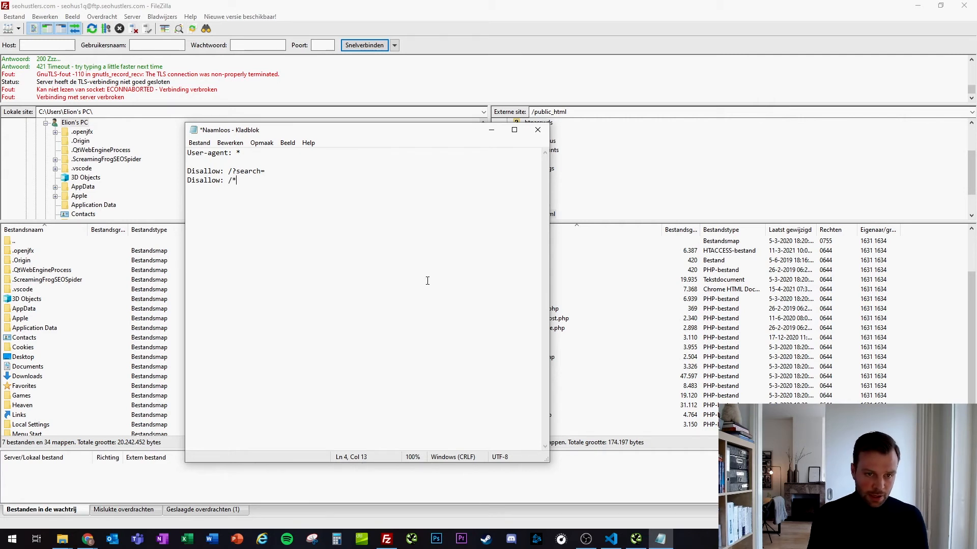
type("*")
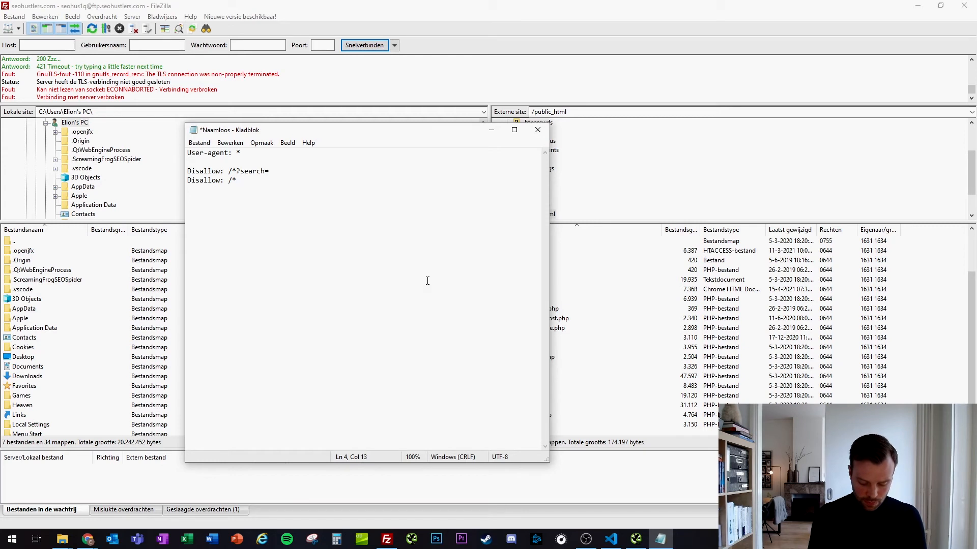
type("?=color")
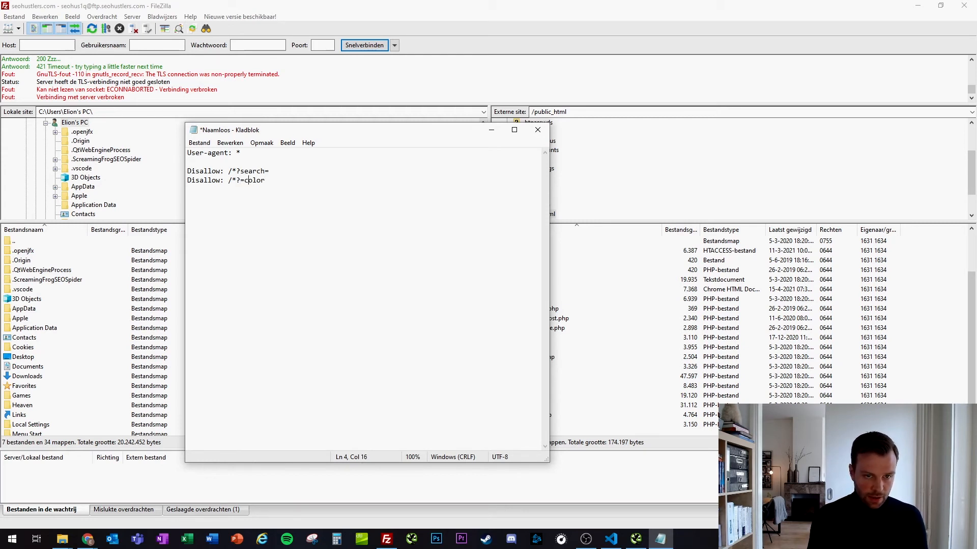
key("Left")
key("BackSpace")
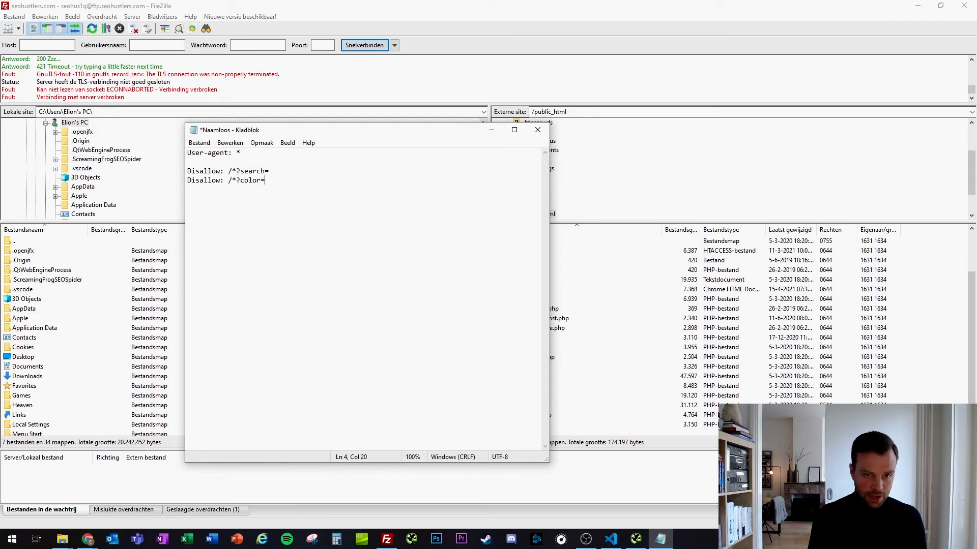
Add a third rule, Disallow: /*?size=, below the color rule, followed by a blank line
type("Disallow")
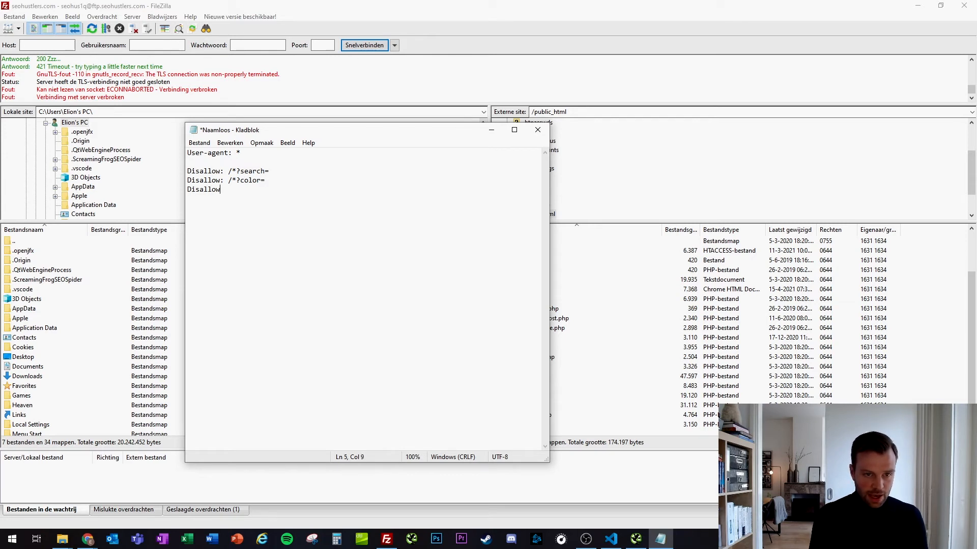
type(": /")
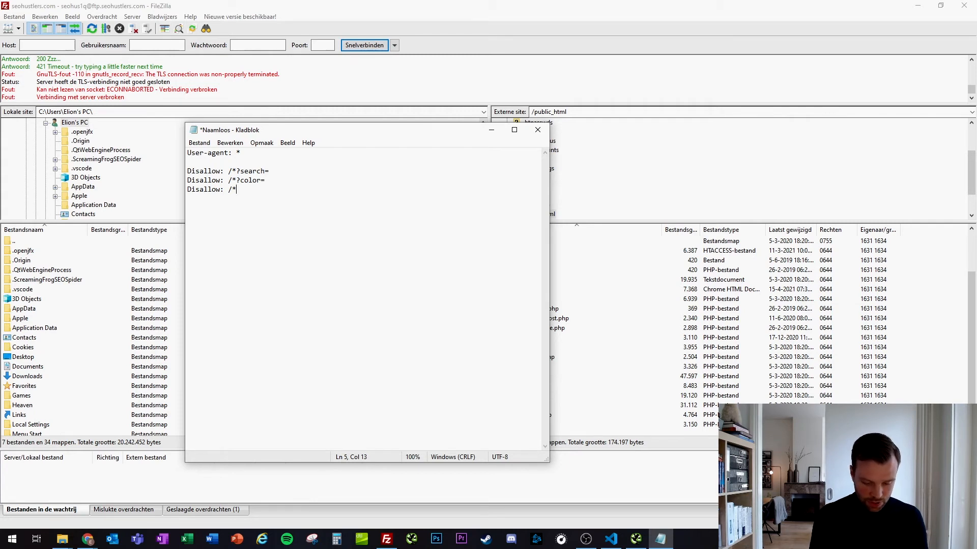
type("*?size=")
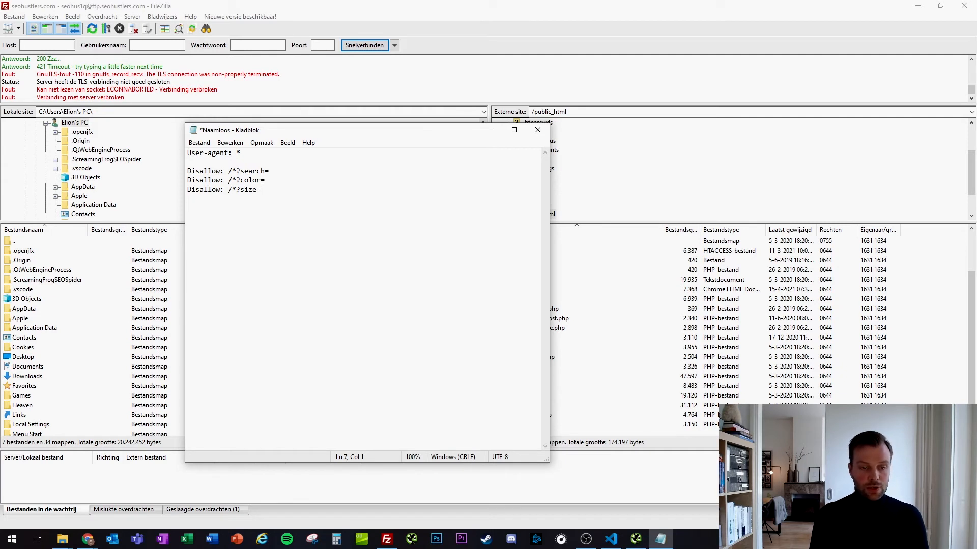
type("SItem")
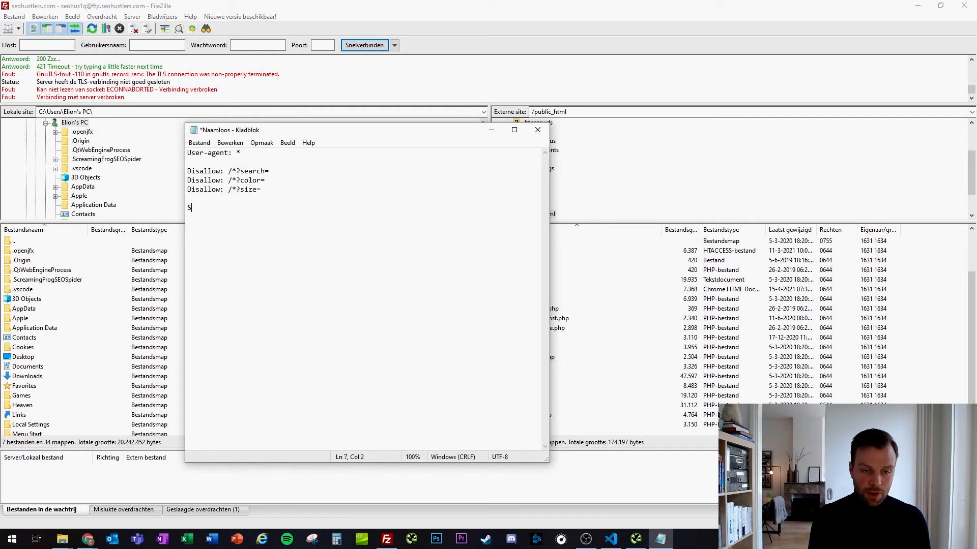
key("BackSpace")
key("BackSpace")
key("BackSpace")
key("BackSpace")
type("itemap")
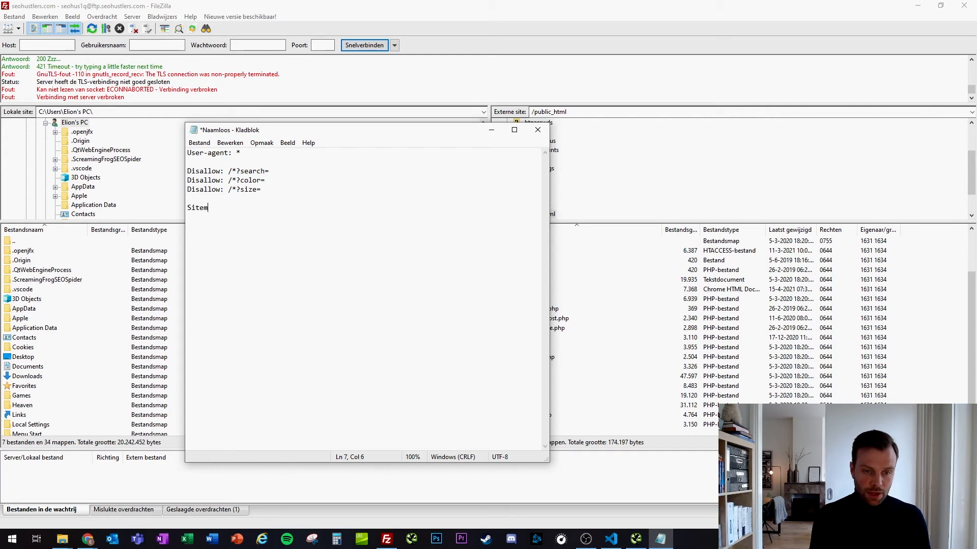
type(": ")
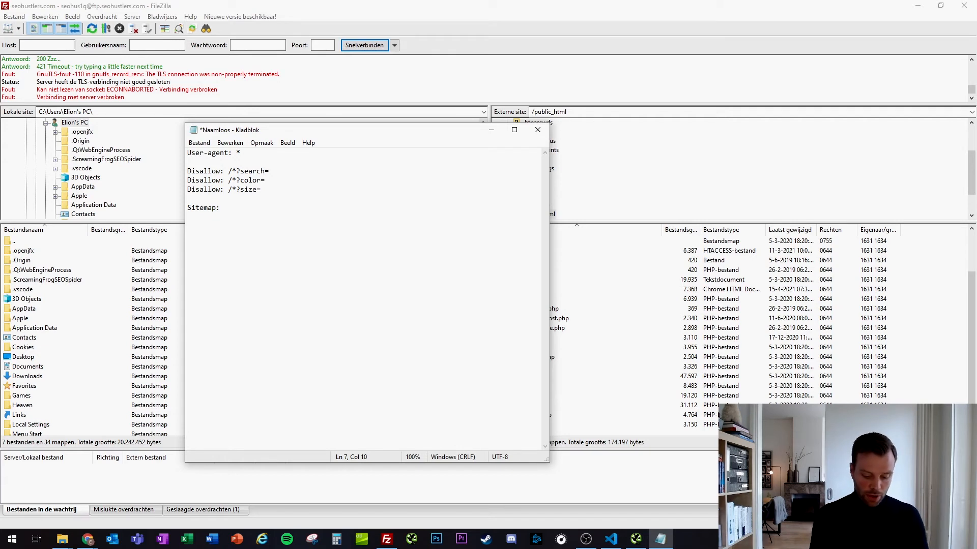
type("https:seo")
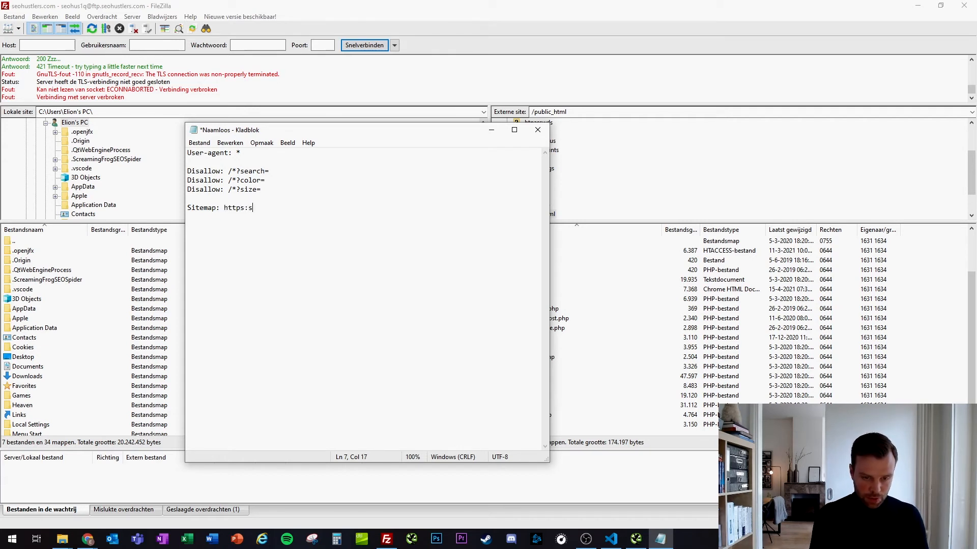
key("BackSpace")
key("BackSpace")
key("BackSpace")
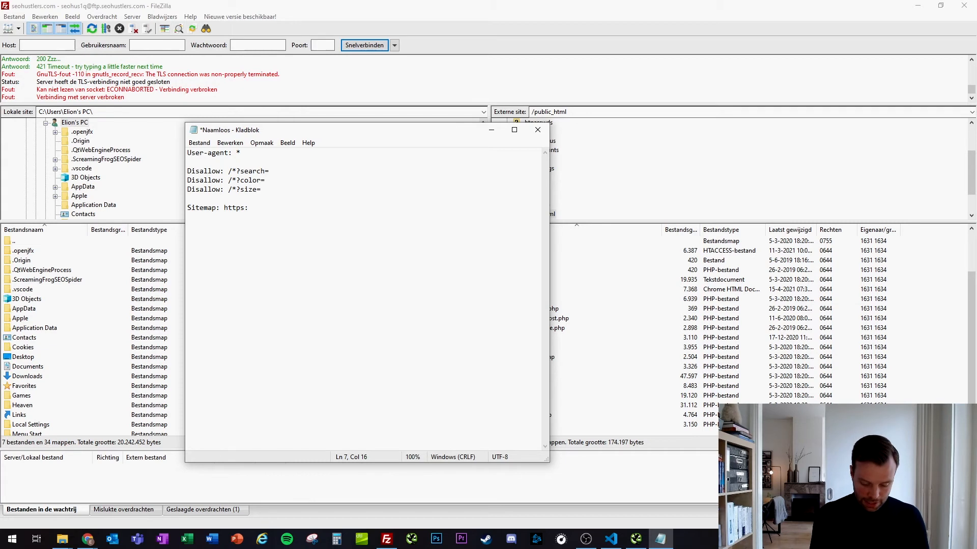
type("//seoh")
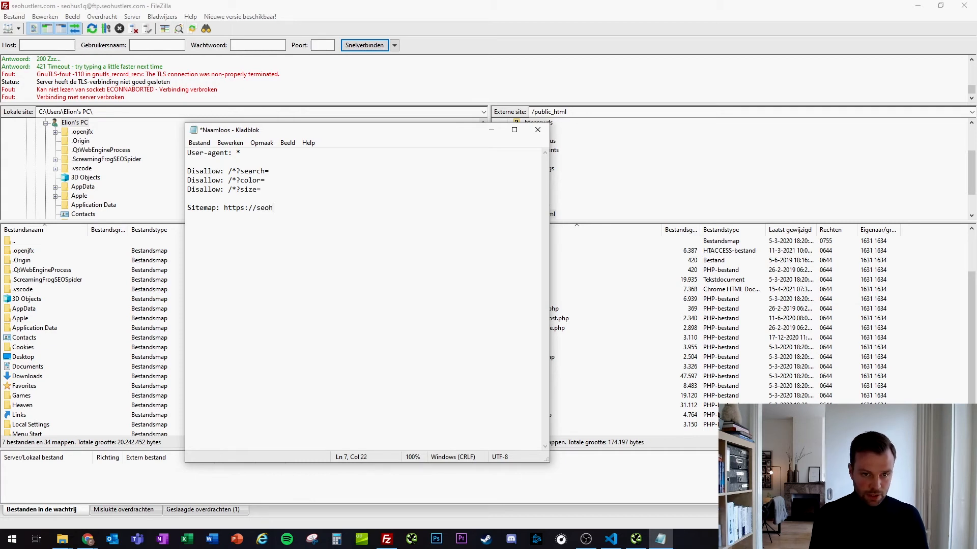
type("ustlers.com/sitemap.xml")
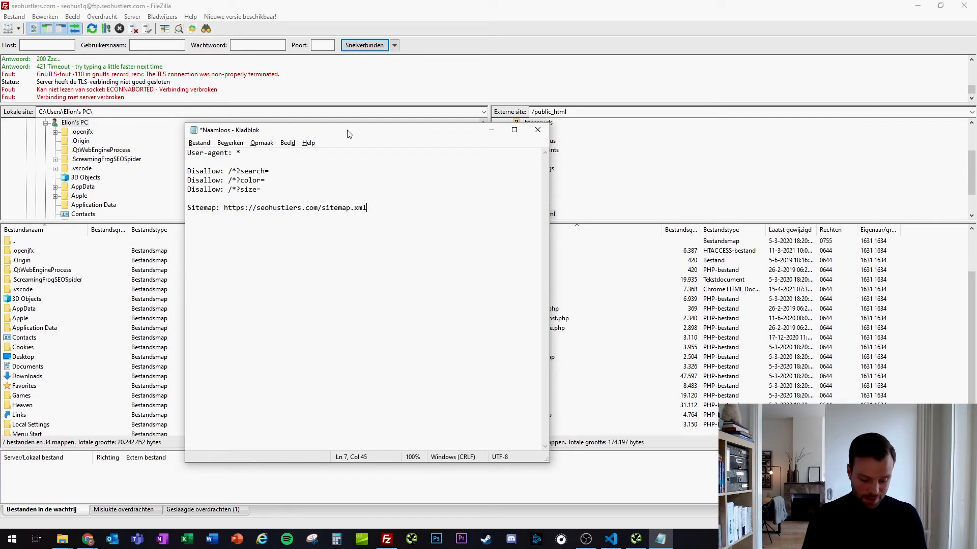
Save the text document on the desktop under the name robots
key("ctrl+s")
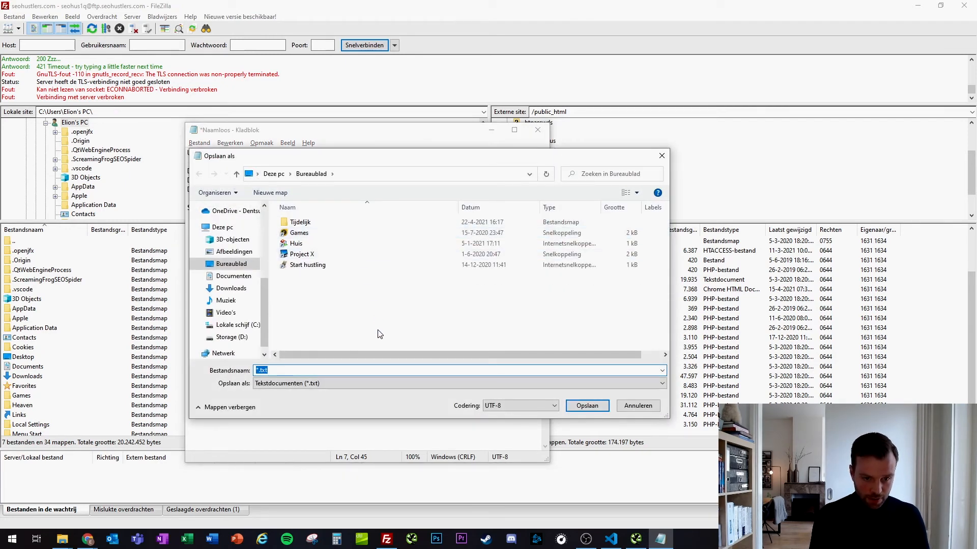
type("robots")
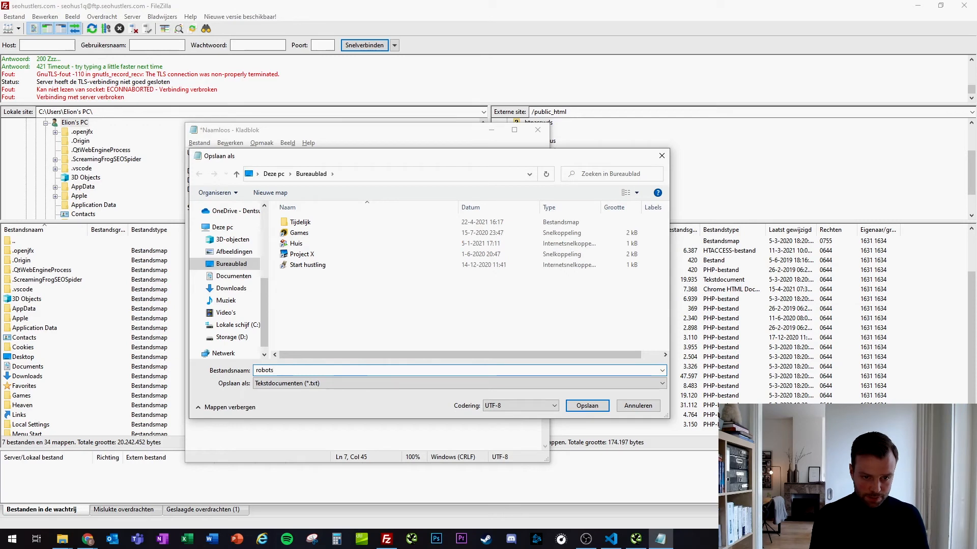
key("Return")
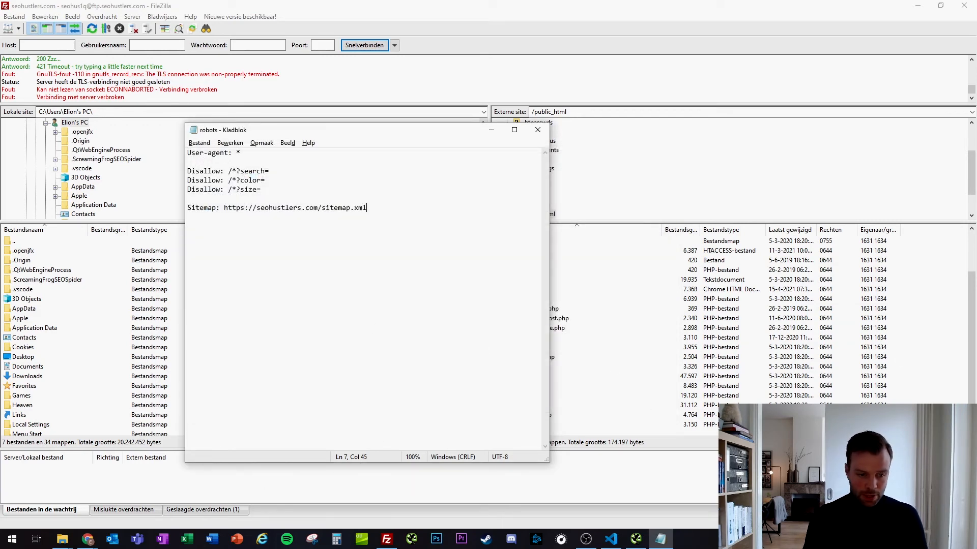
Switch to FileZilla and upload robots.txt from the local Desktop folder to the server's public_html folder
left_click(929, 338)
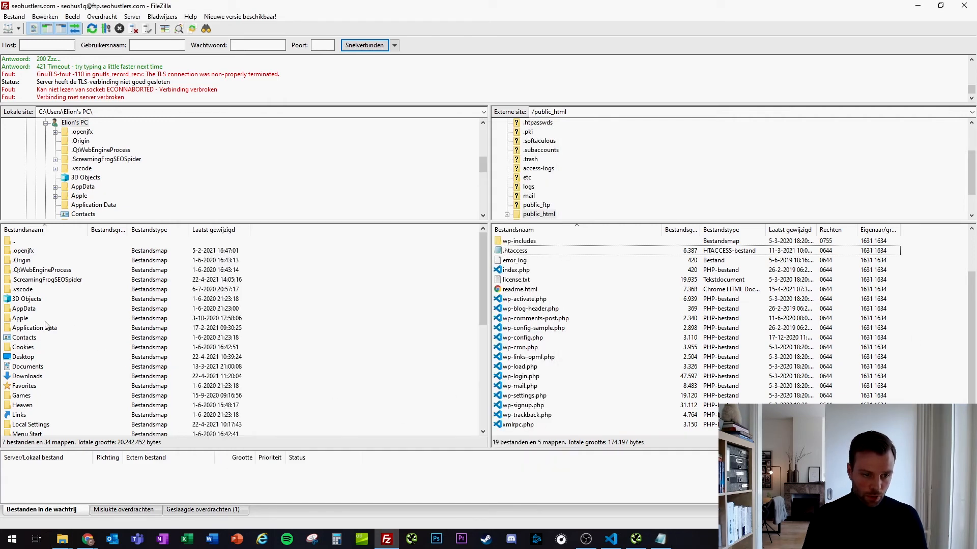
double_click(30, 357)
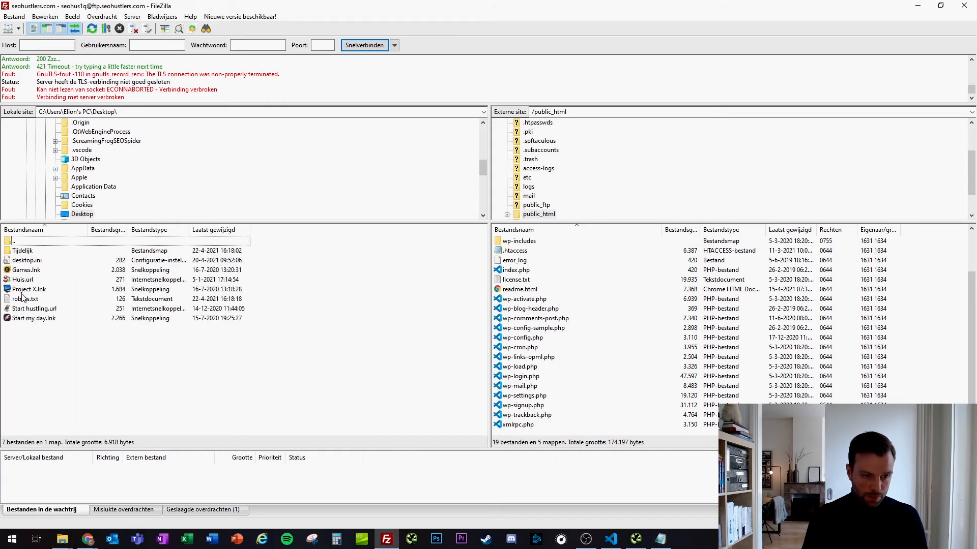
left_click_drag(21, 300, 915, 346)
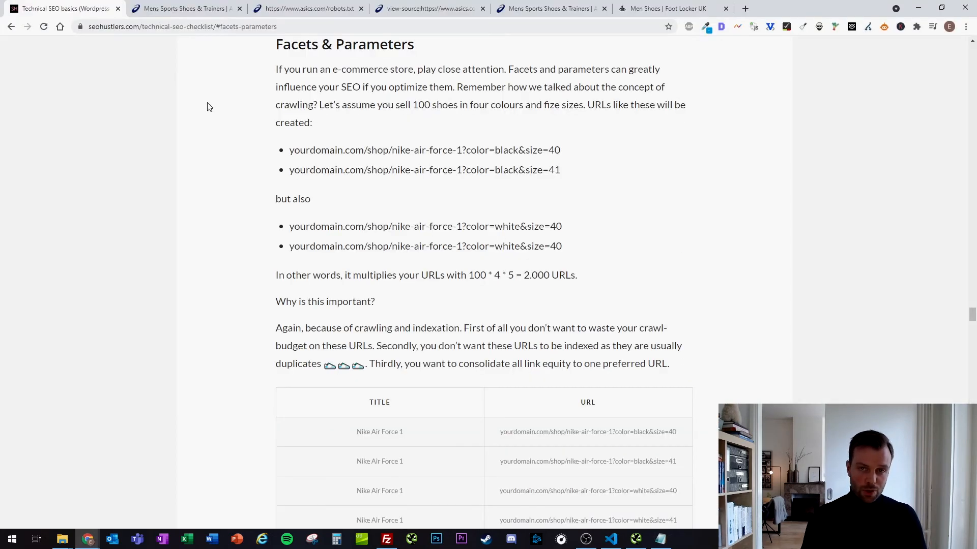
Open seohustlers.com/robots.txt in the browser and highlight the uploaded file's full contents, then clear the selection
left_click_drag(138, 26, 329, 37)
type("robots.txt")
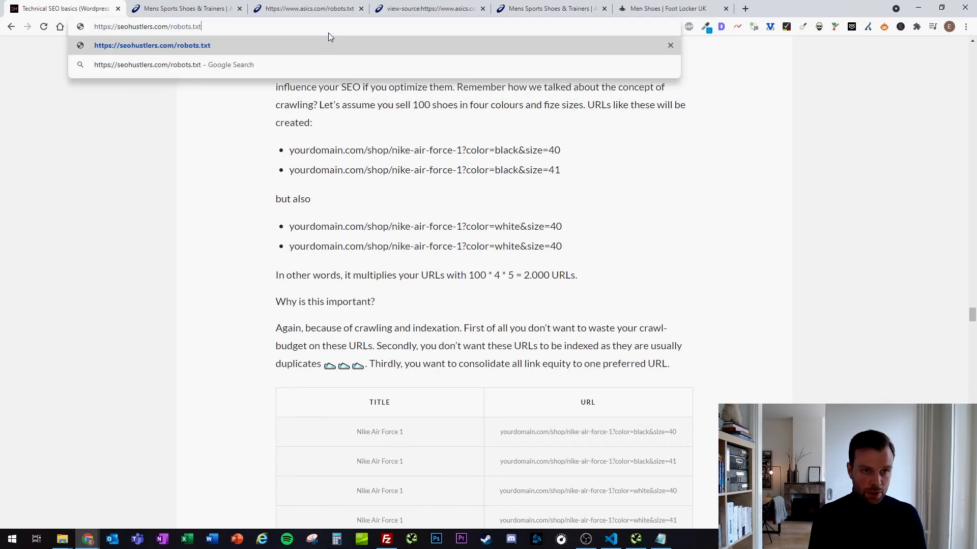
key("Return")
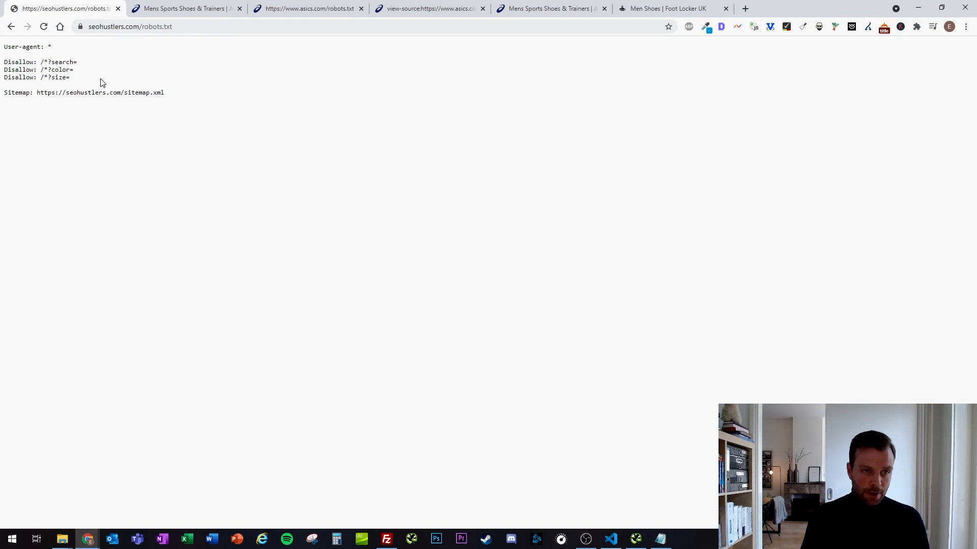
left_click_drag(181, 98, 3, 44)
left_click(192, 136)
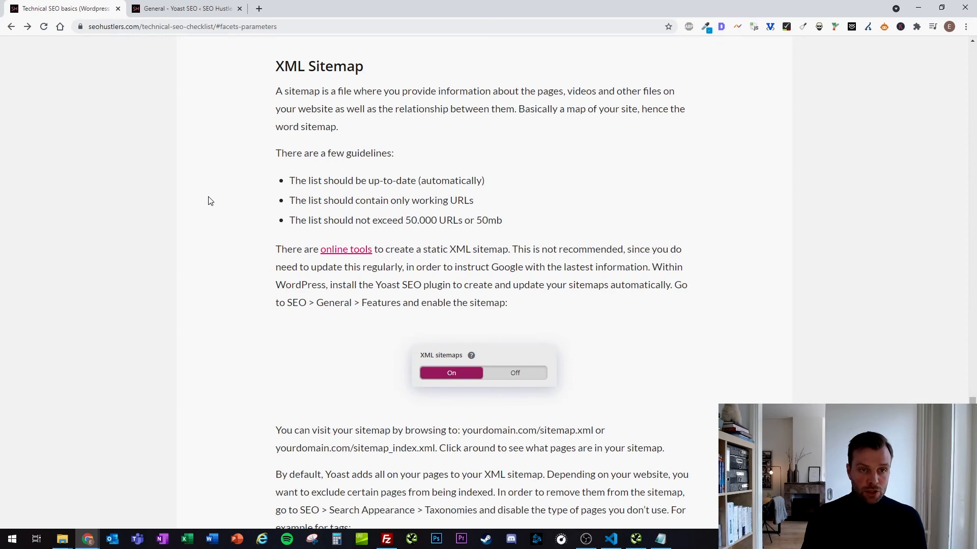
Load seohustlers.com/sitemap.xml in place of the Yoast SEO General settings page
left_click(183, 8)
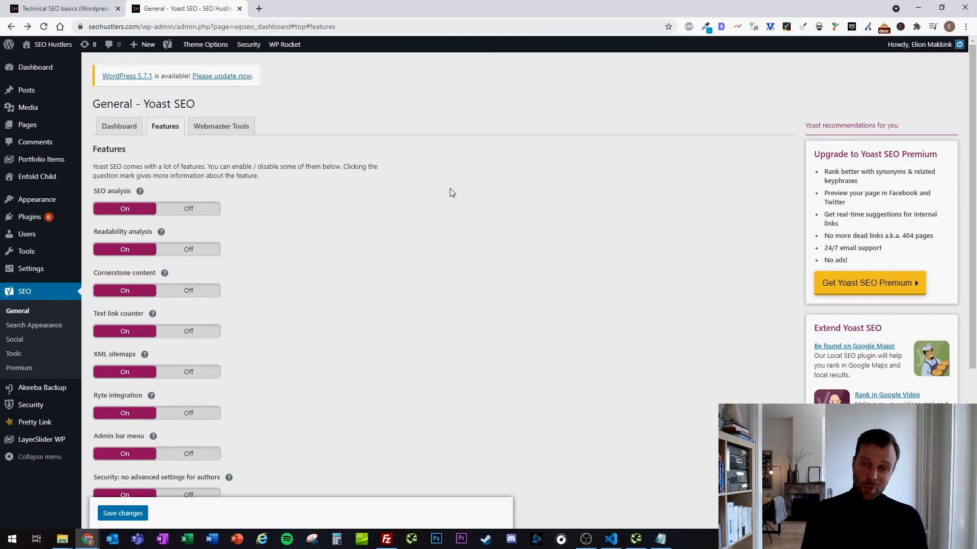
double_click(146, 27)
left_click_drag(169, 26, 406, 26)
type("sitemap.xml")
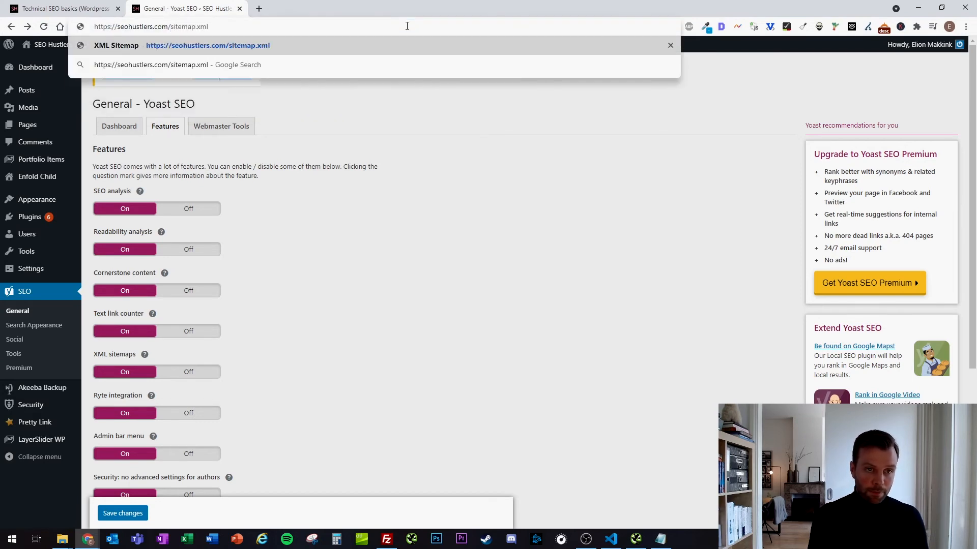
key("Return")
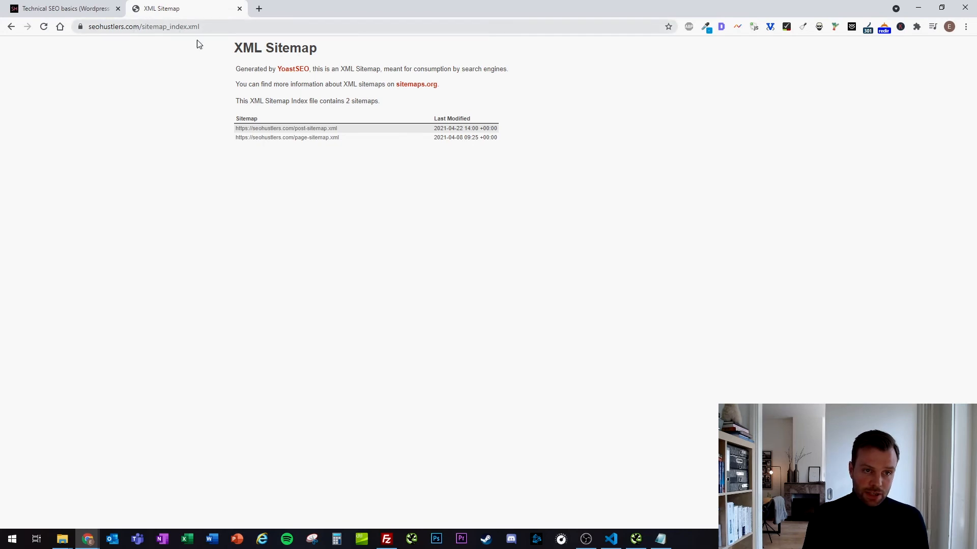
Inspect the post sitemap and the page sitemap from the sitemap index, and go back to the Yoast SEO settings
left_click(328, 129)
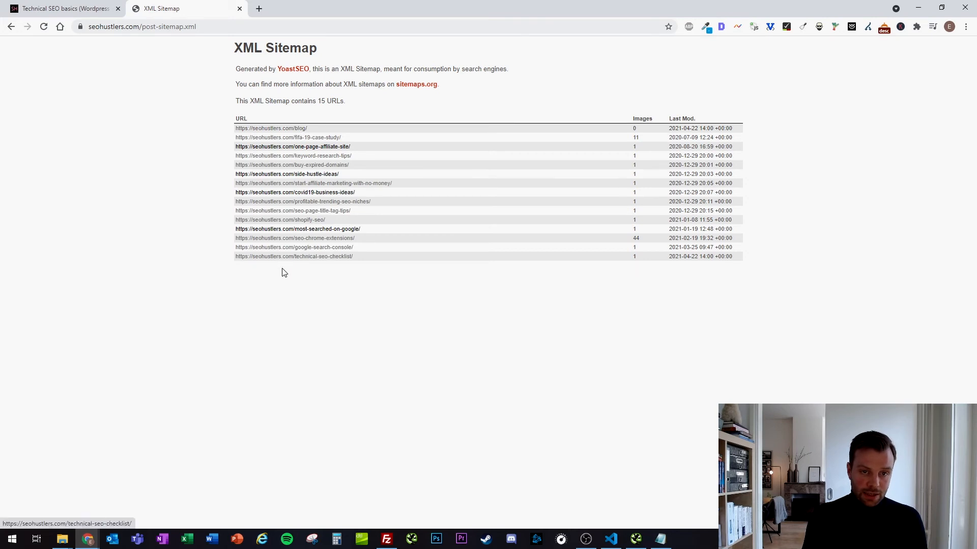
left_click(11, 26)
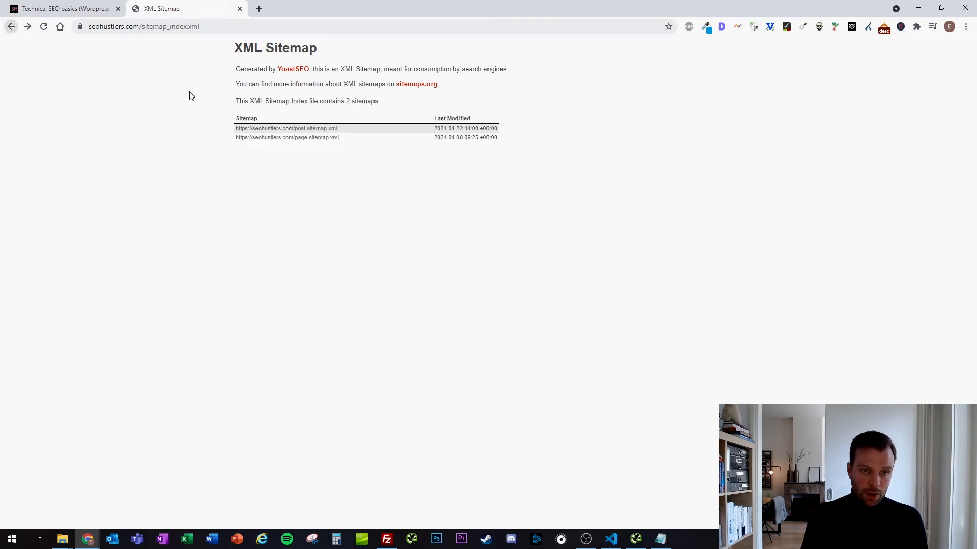
left_click(285, 140)
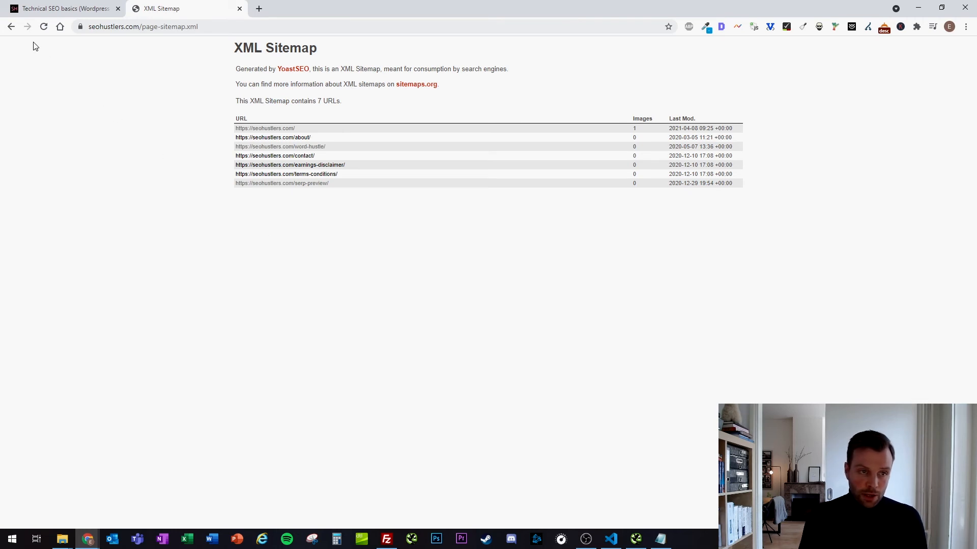
left_click(11, 26)
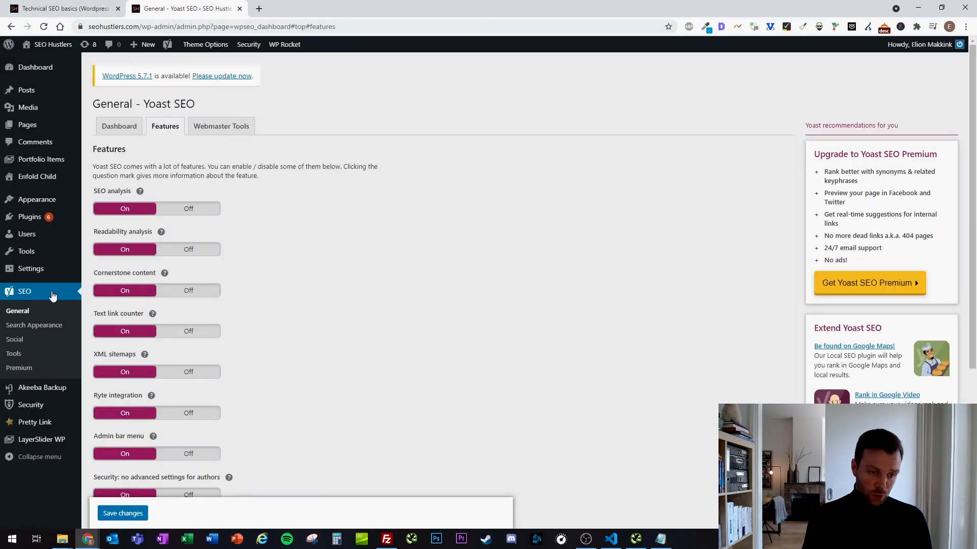
Open Yoast's Search Appearance settings for taxonomies and review whether Categories and Tags are shown in search results
left_click(44, 329)
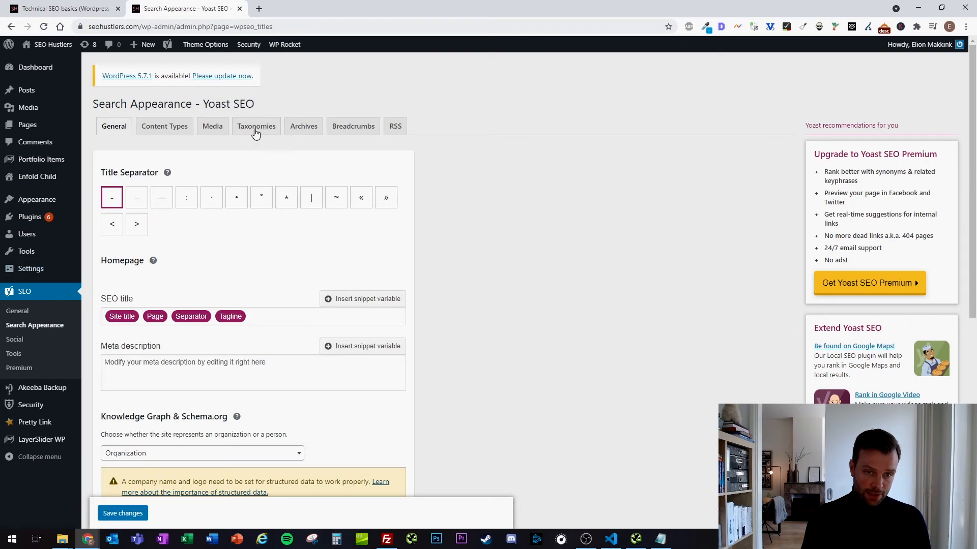
left_click(256, 128)
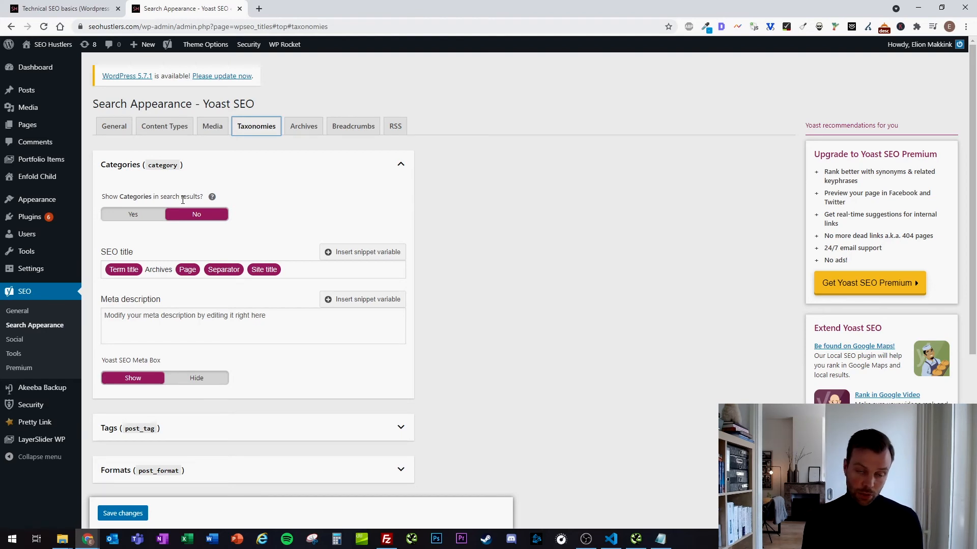
scroll(273, 251, "down", 2)
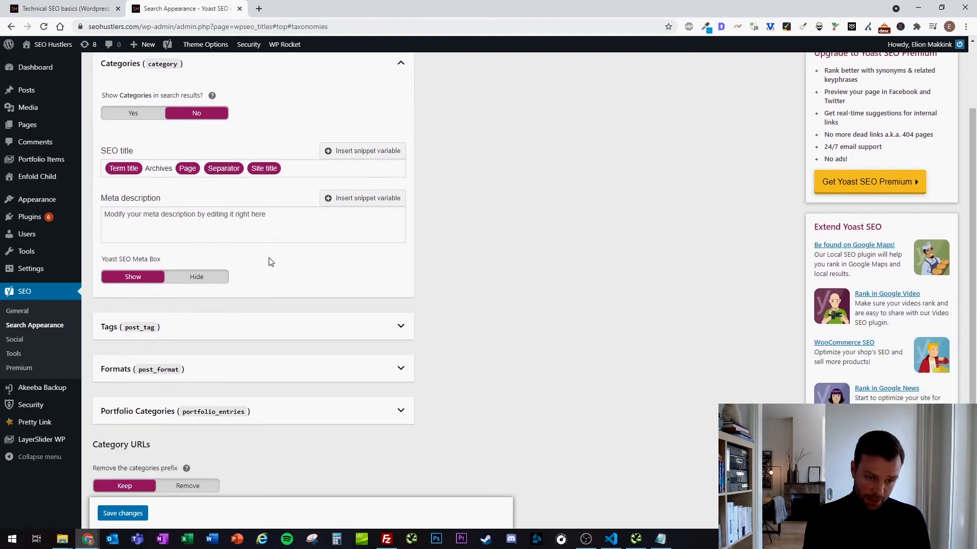
left_click(256, 326)
scroll(240, 337, "down", 5)
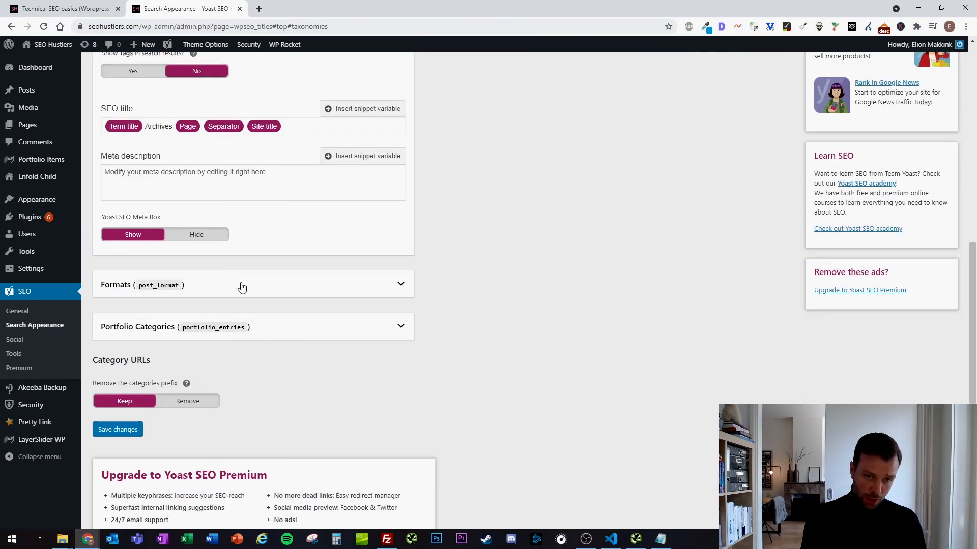
scroll(242, 284, "up", 8)
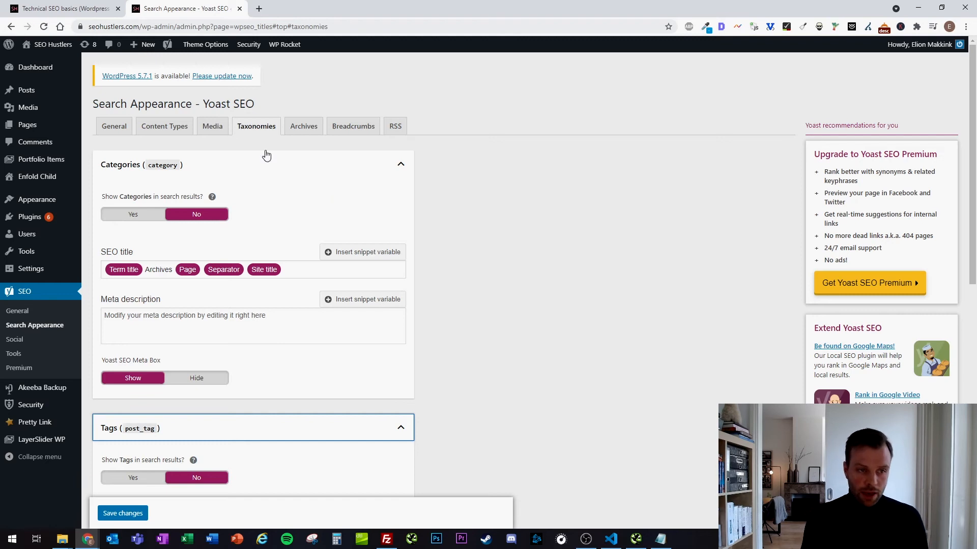
View the Technical SEO category's archive page from the WordPress post categories list, and close it after reviewing
mouse_move(62, 95)
left_click(110, 122)
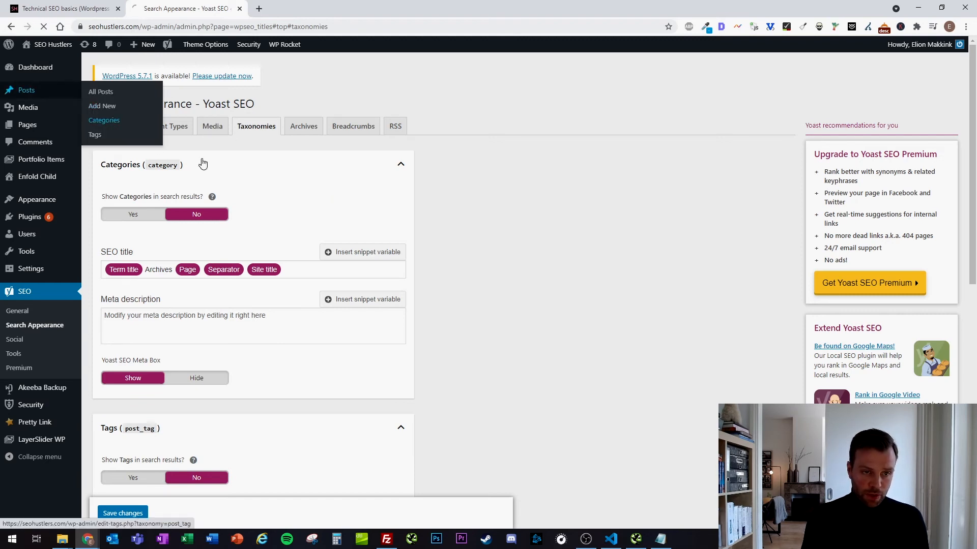
scroll(491, 377, "down", 1)
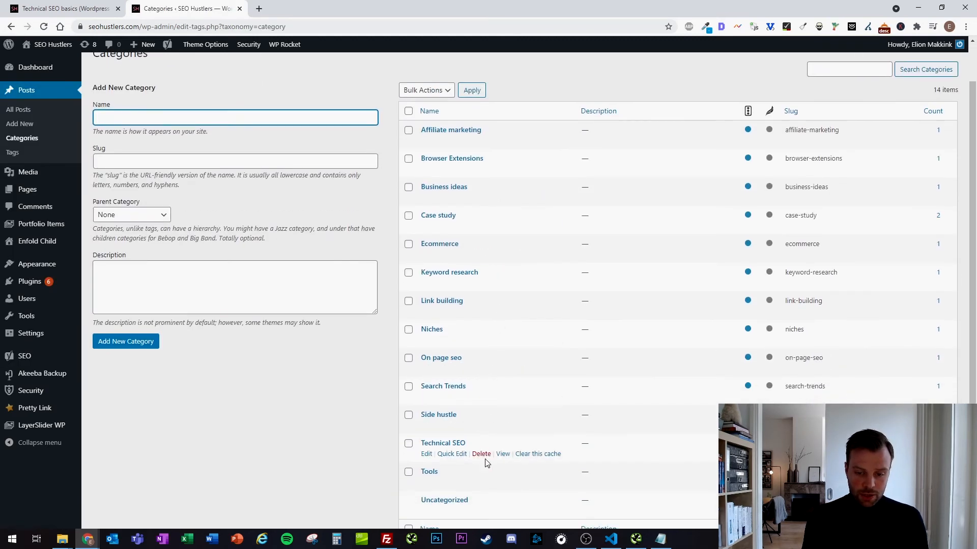
left_click(502, 455)
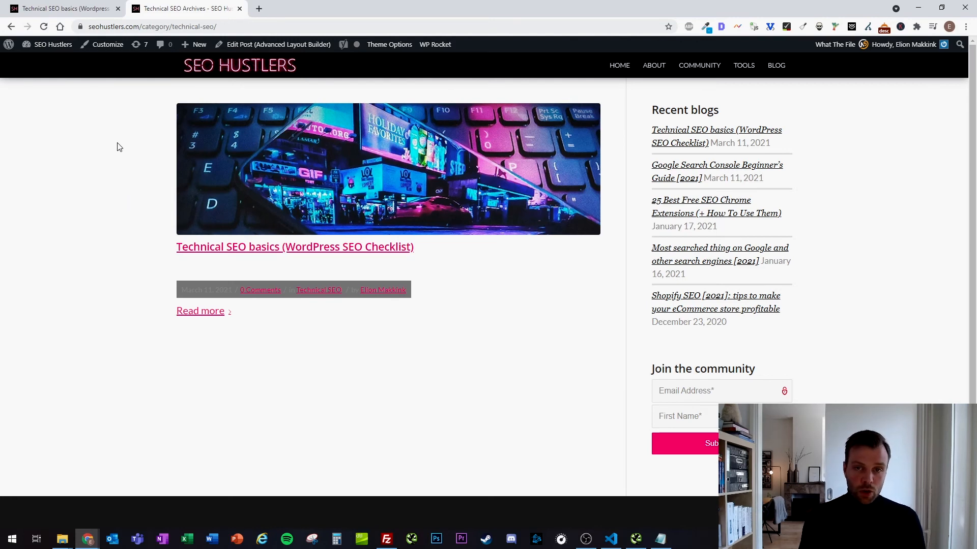
key("ctrl+w")
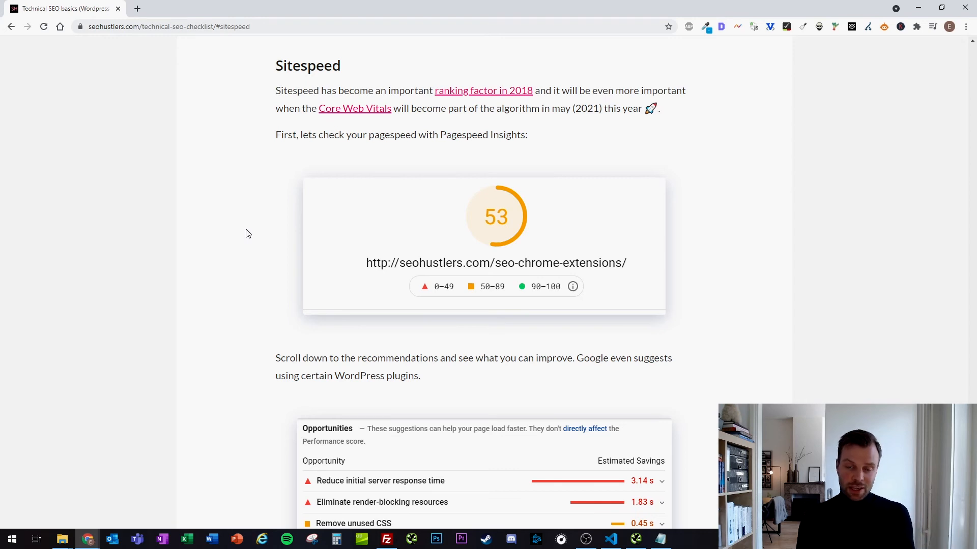
Read the article's Sitespeed section, from the PageSpeed Insights score and opportunities to the optimization tips
scroll(247, 233, "down", 1)
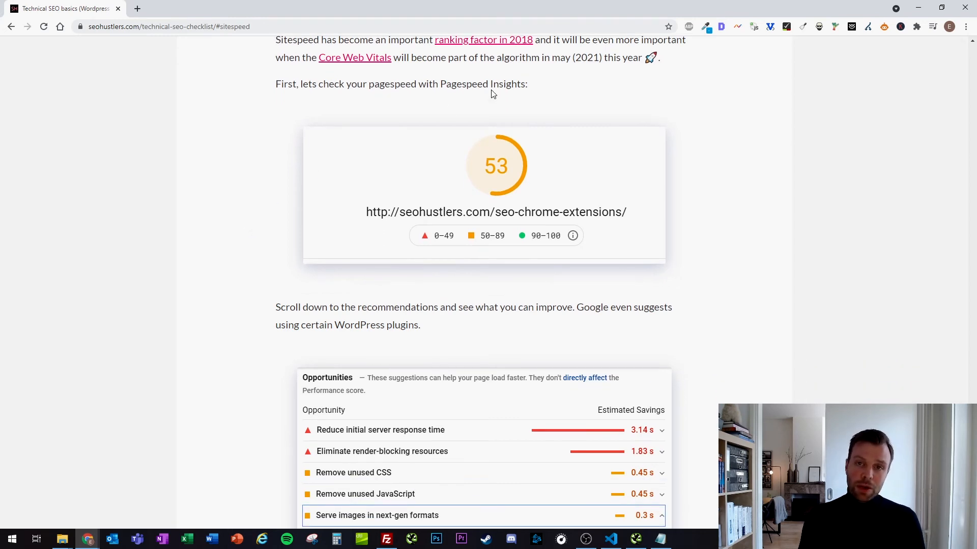
scroll(270, 173, "down", 2)
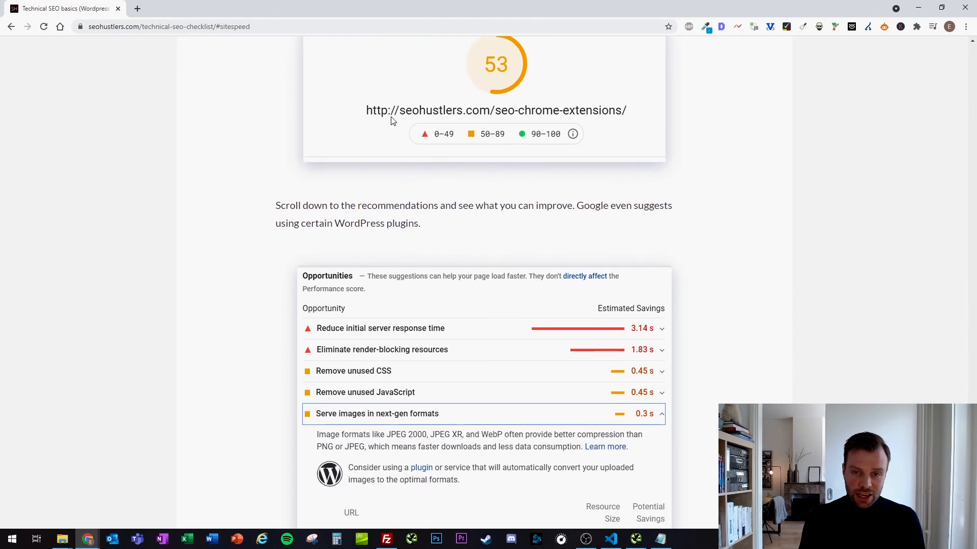
scroll(260, 196, "down", 4)
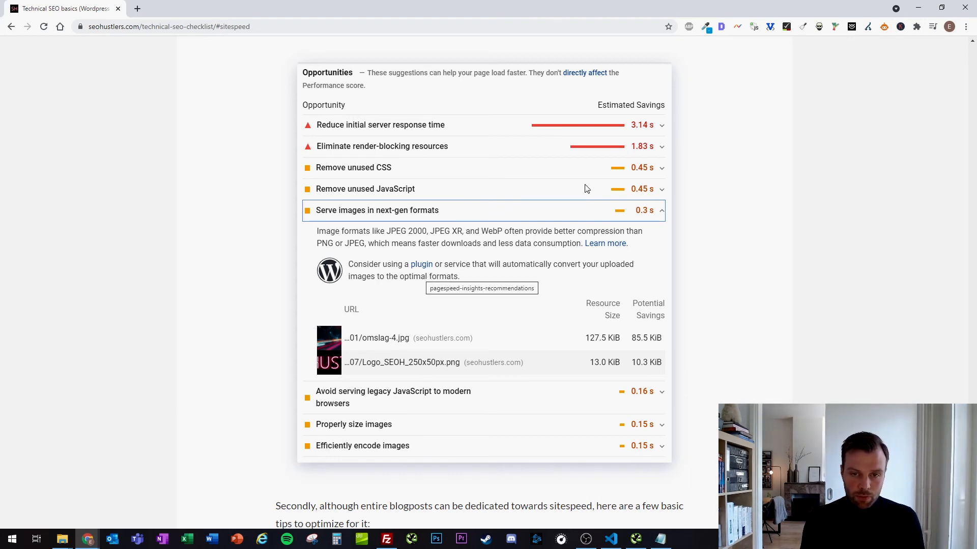
scroll(703, 235, "down", 1)
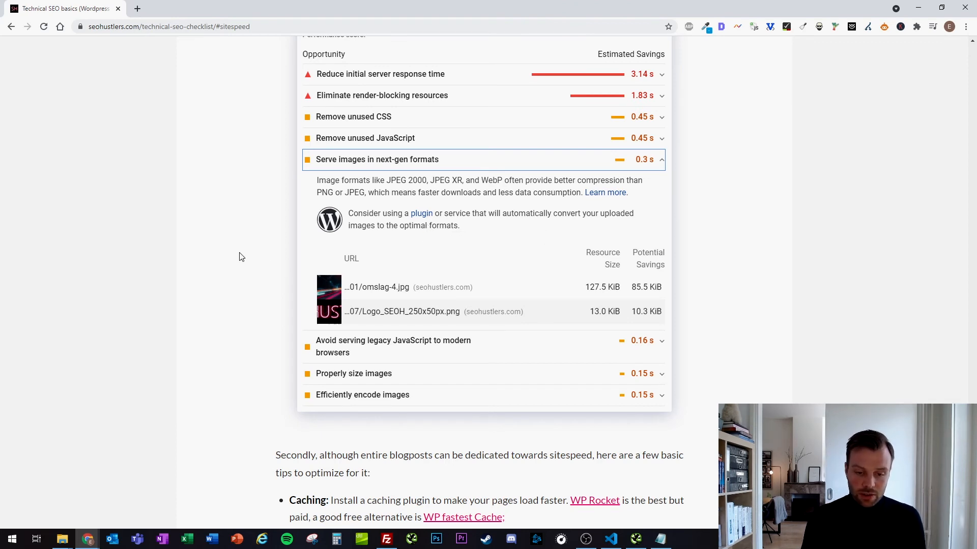
scroll(241, 257, "down", 7)
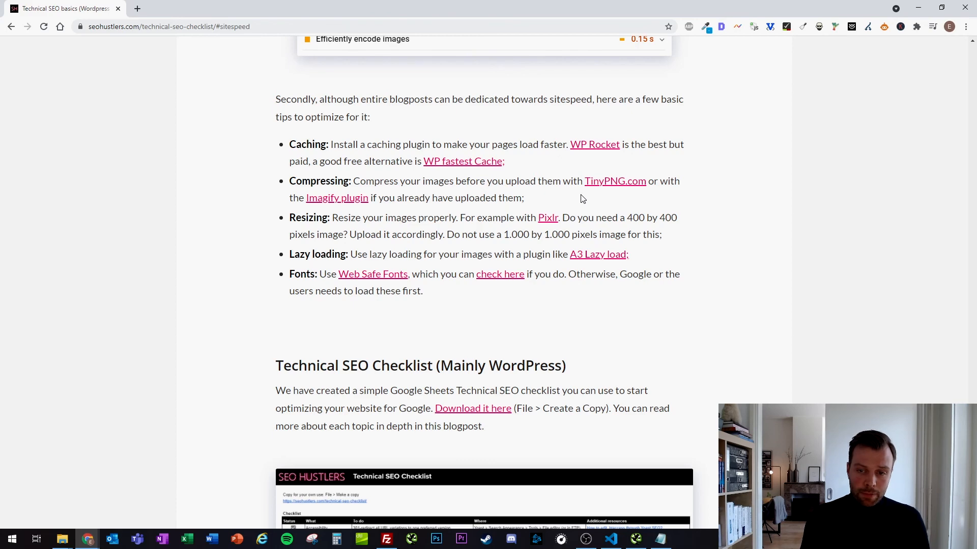
Open TinyPNG from the Compressing tip, compress Hawaii_4_27inch_L.jpg there, and return to the article
left_click(600, 189)
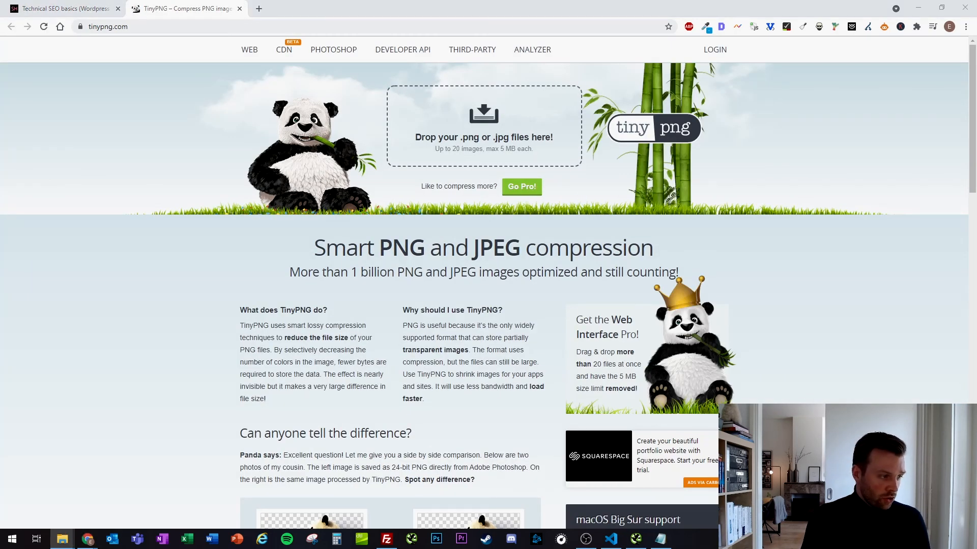
left_click_drag(361, 217, 497, 145)
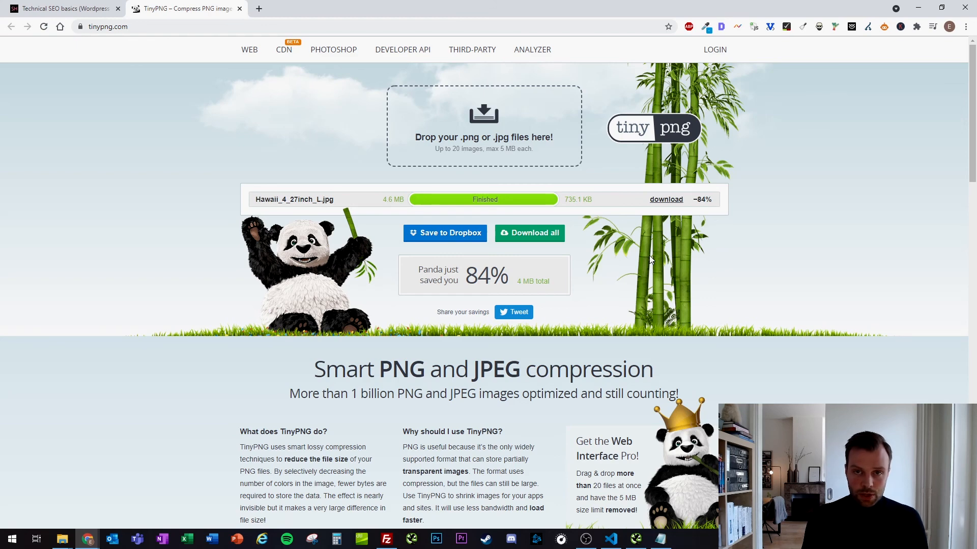
key("ctrl+shift+Tab")
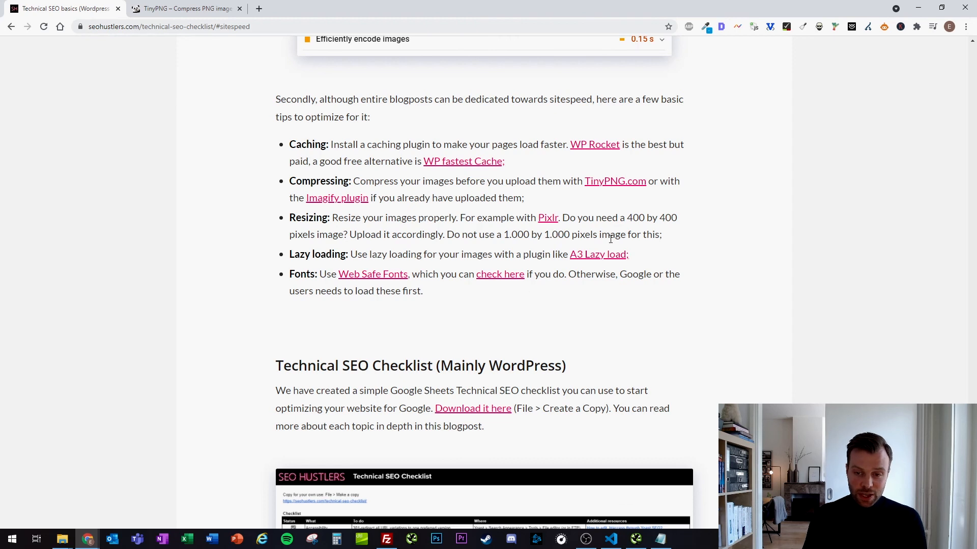
Highlight the 400 by 400 size in the Resizing tip, and open the most recent Hawaii project in Pixlr from the article
left_click_drag(626, 218, 679, 219)
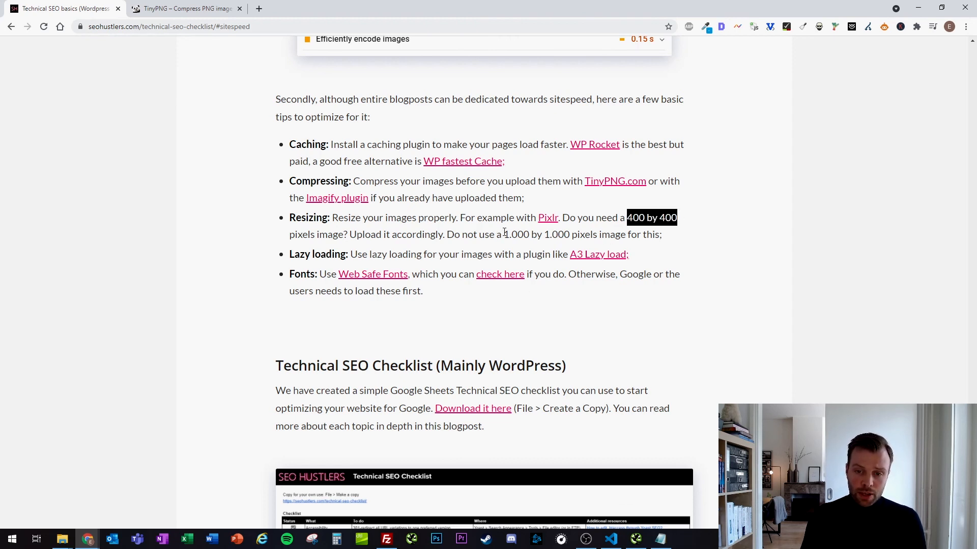
left_click(504, 233)
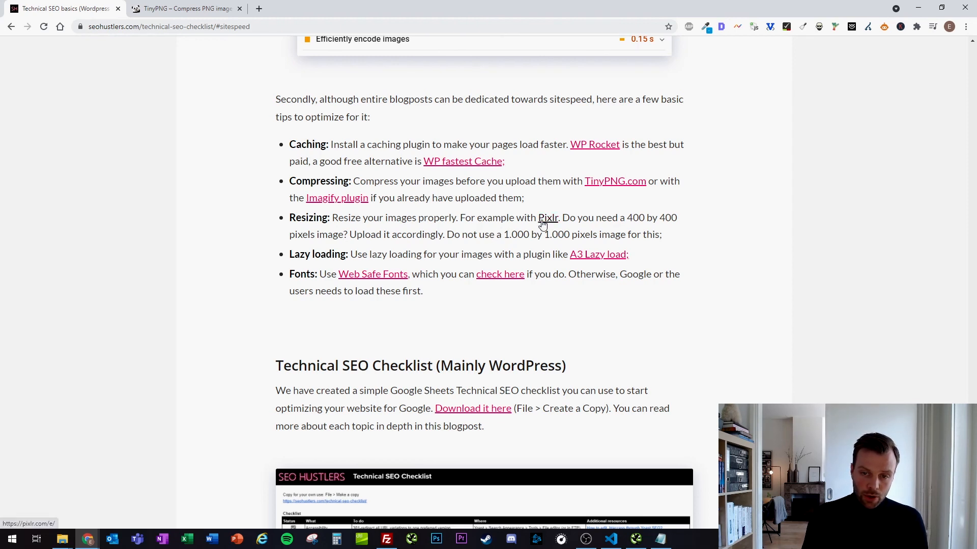
left_click(542, 222)
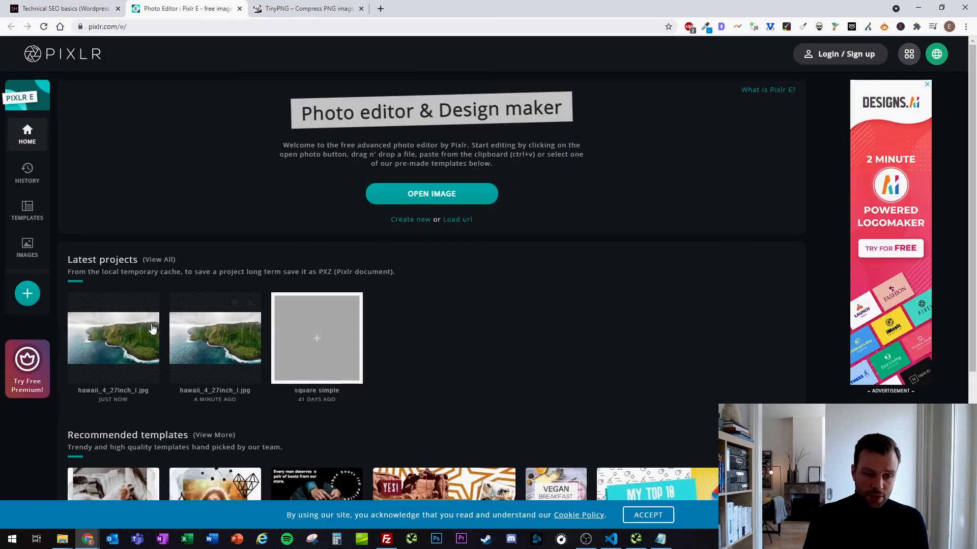
left_click(126, 343)
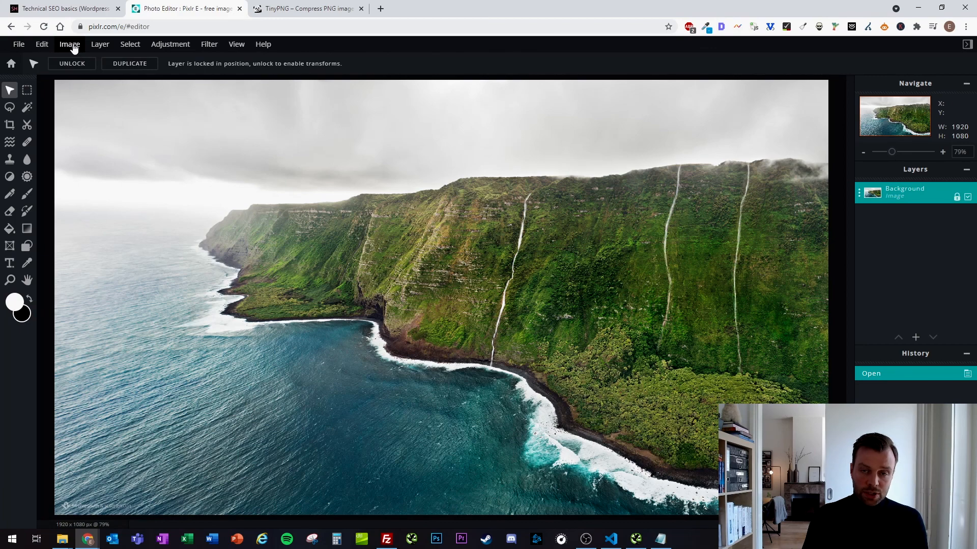
Bring up the Resize Image settings for the Hawaii photo to examine its width and height options
left_click(73, 46)
left_click(79, 58)
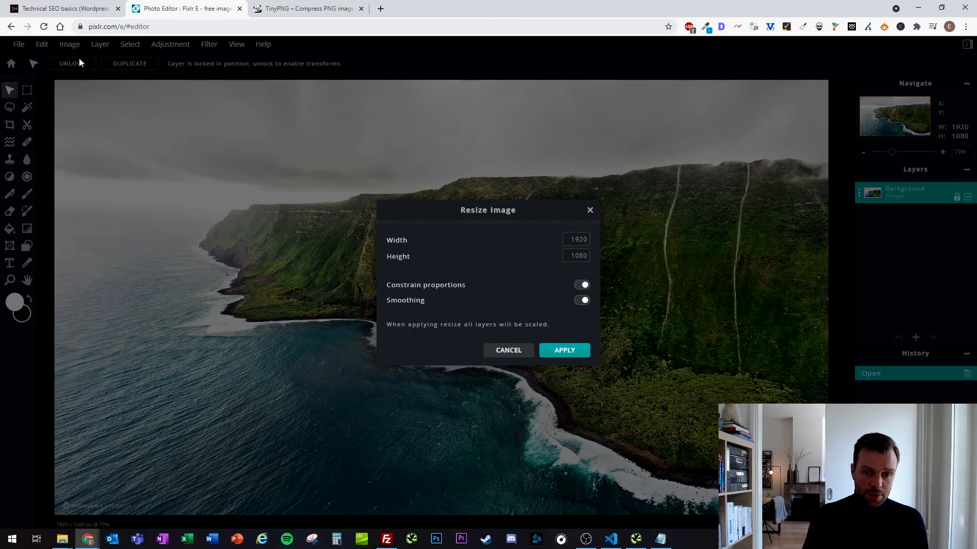
key("Tab")
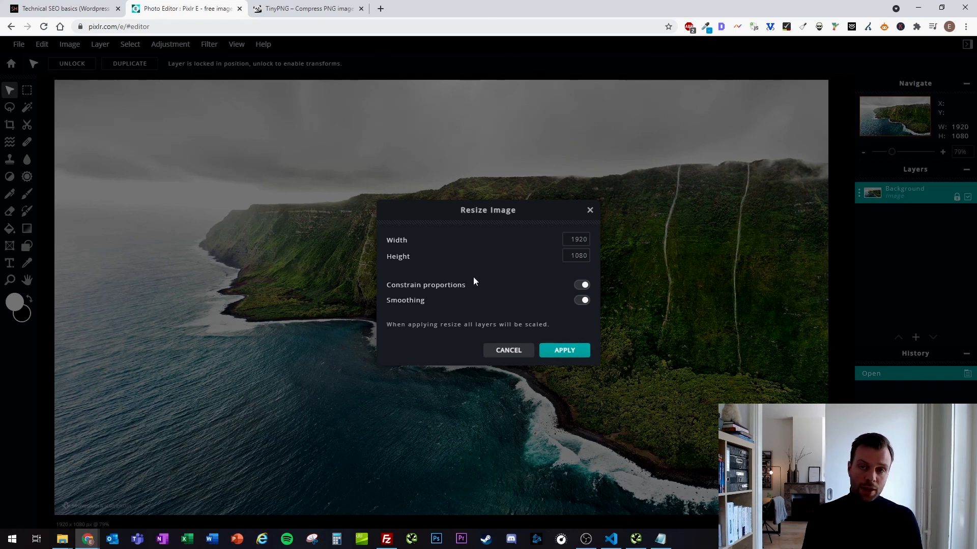
Return to the Technical SEO article and review the PageSpeed opportunities and sitespeed tips again
left_click(93, 5)
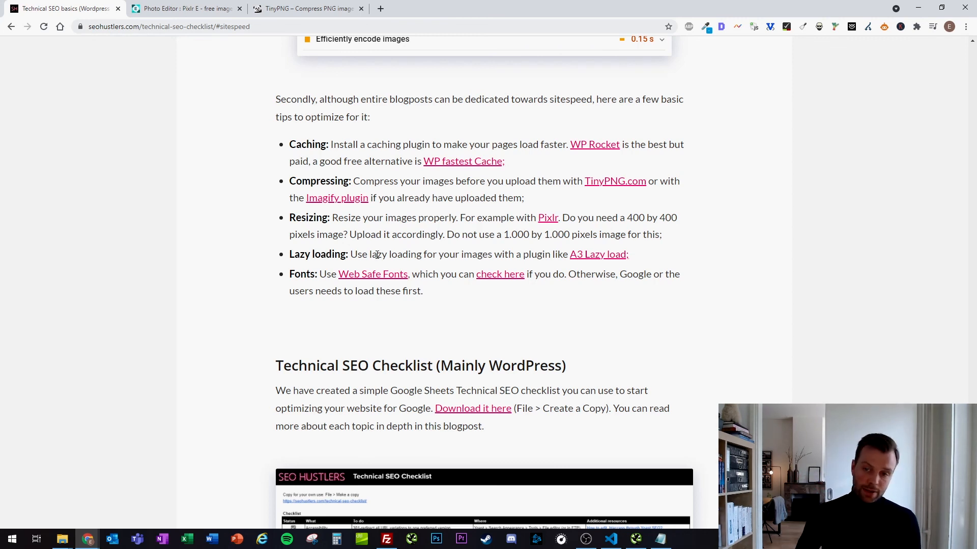
scroll(435, 234, "up", 8)
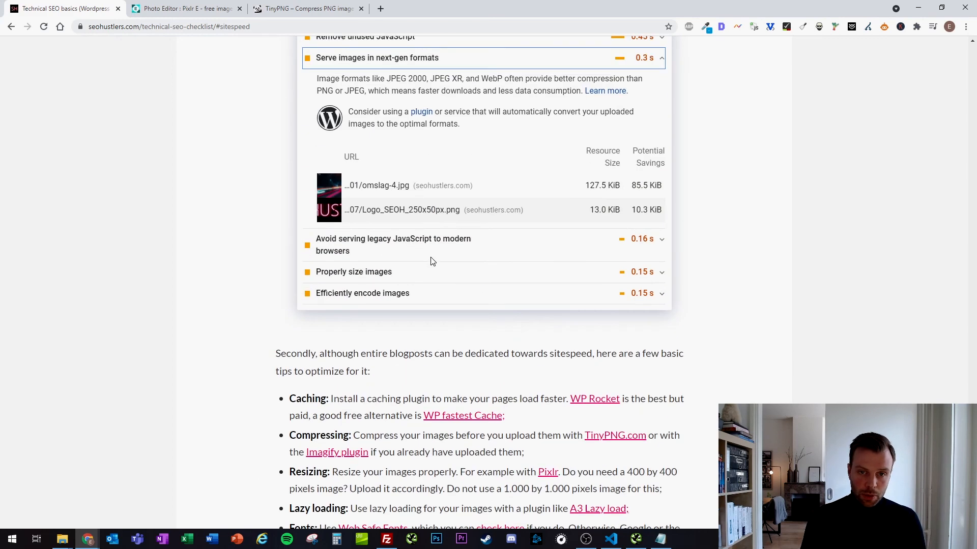
scroll(427, 305, "down", 7)
scroll(432, 315, "down", 1)
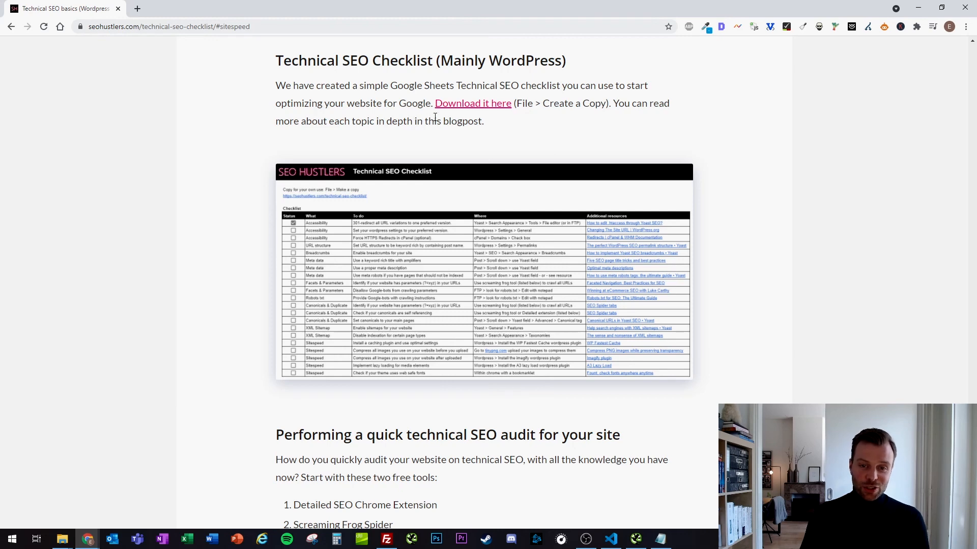
Open the article's downloadable Google Sheets checklist and show where its Make a copy option is, without copying it
left_click(442, 103)
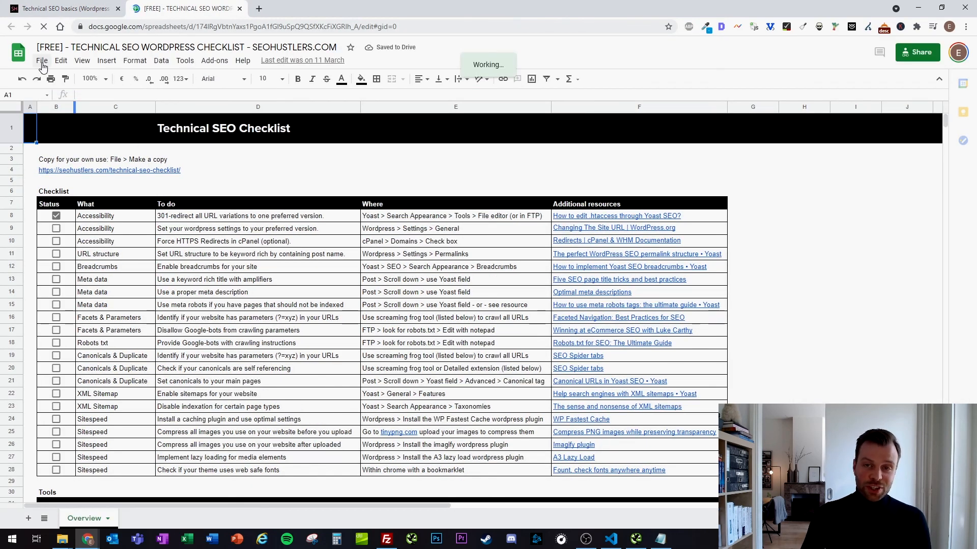
left_click(43, 62)
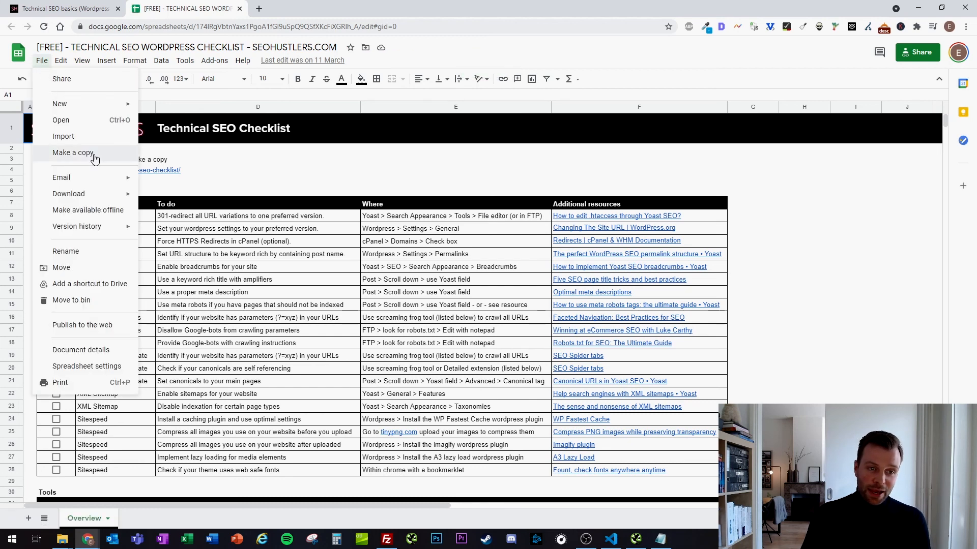
left_click(763, 217)
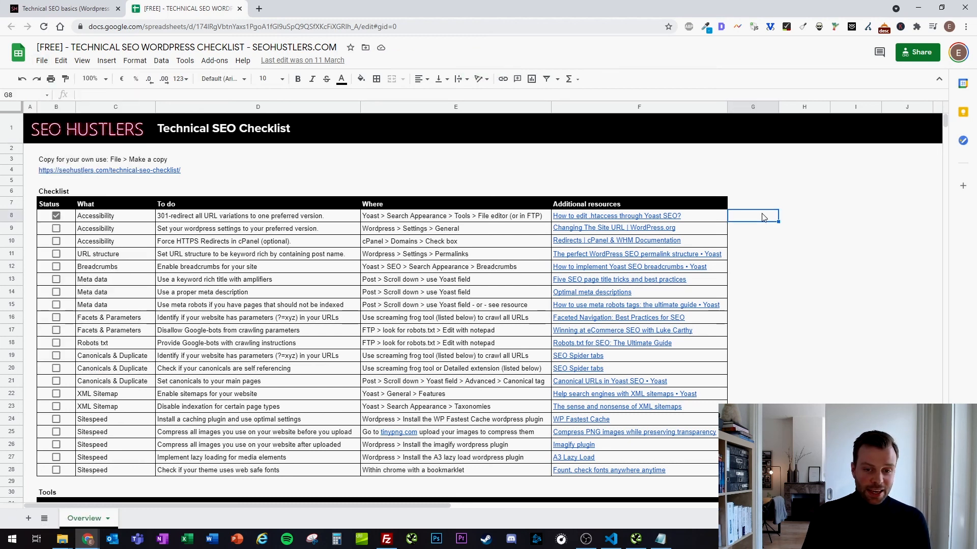
left_click(788, 231)
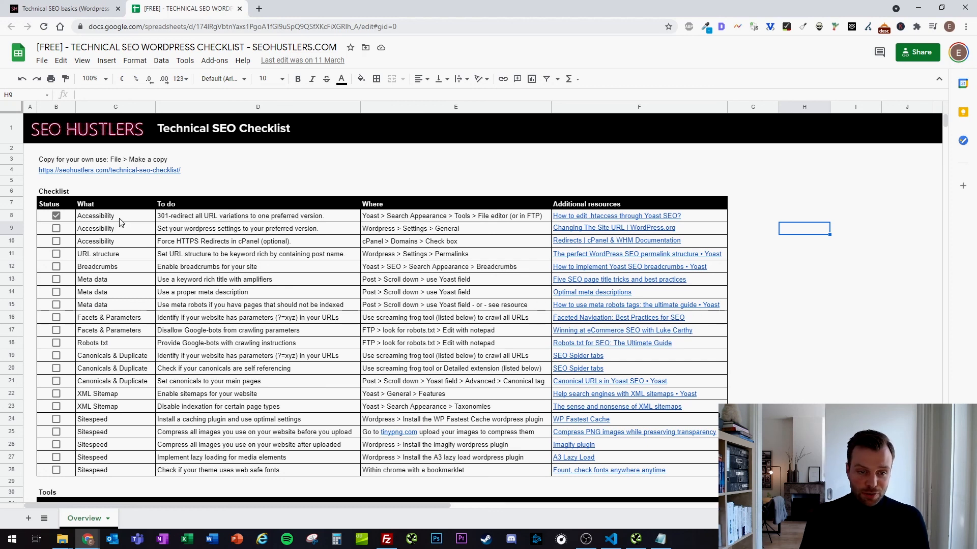
Examine the checklist's WordPress settings row, its to-do and location cells, and the remaining rows through the Tools section
left_click(264, 234)
left_click(400, 232)
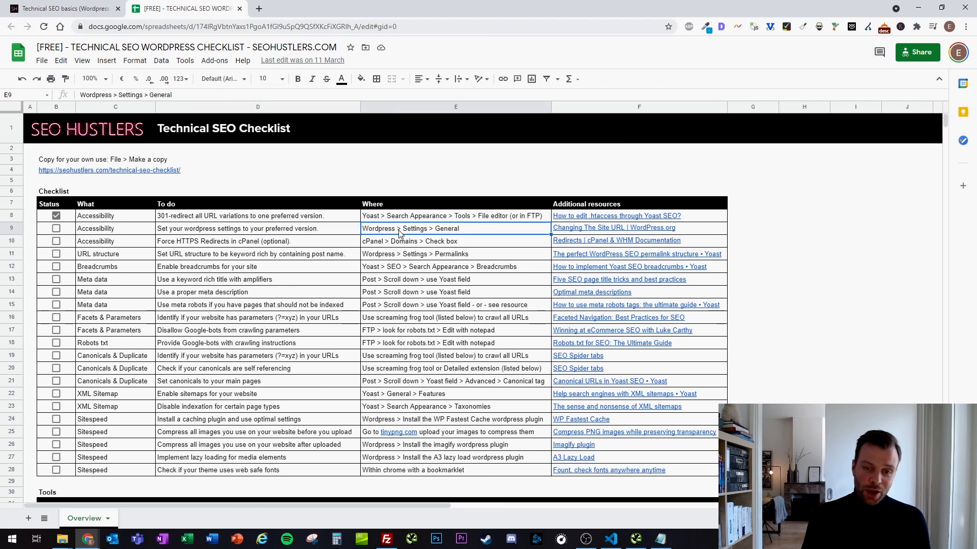
left_click(798, 249)
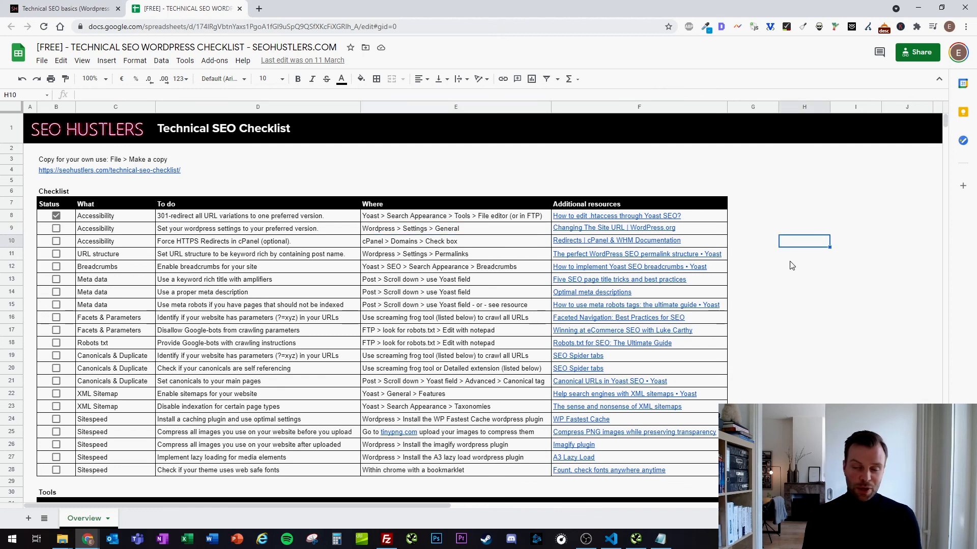
scroll(792, 266, "down", 3)
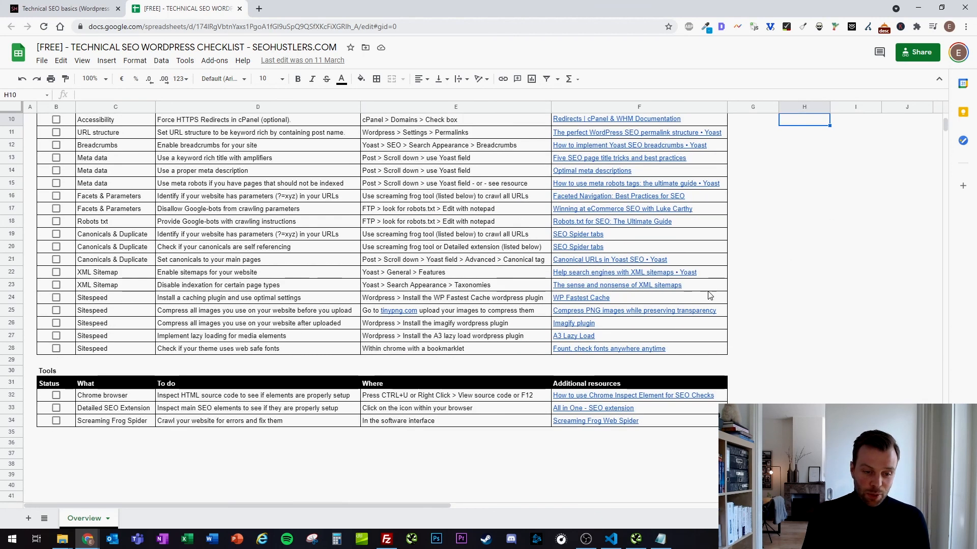